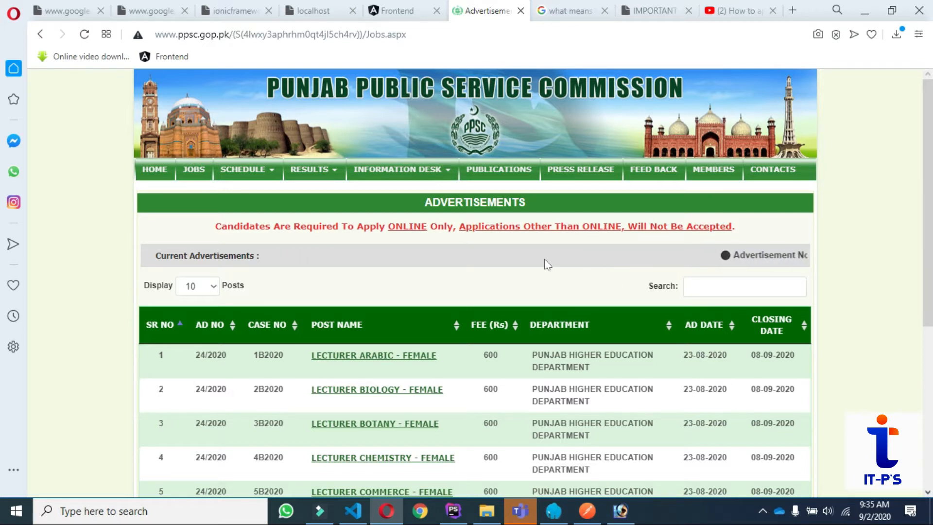
Page through advertisement pages 2, 3 and 4 and open the Lecturer Economics - Male post.
{"action": "scroll", "coordinate": [530, 267], "scroll_direction": "down", "scroll_amount": 3}
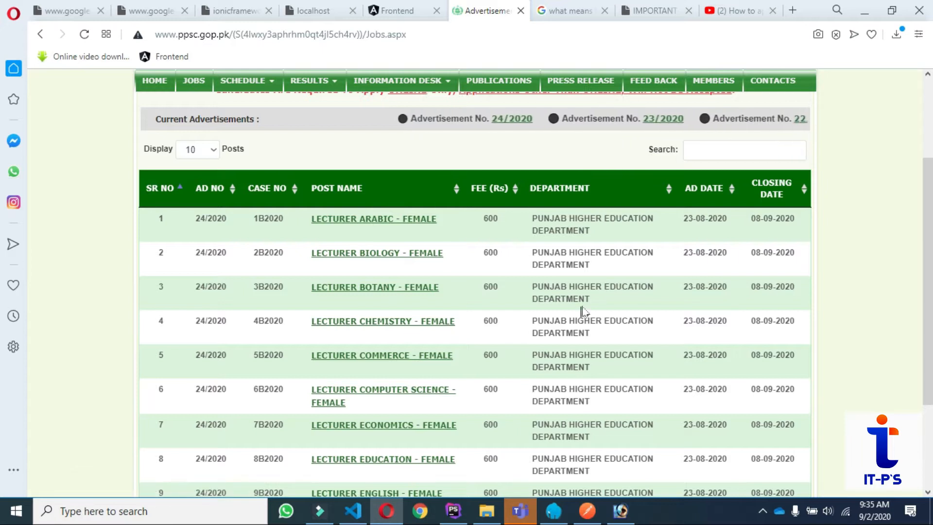
{"action": "scroll", "coordinate": [582, 311], "scroll_direction": "down", "scroll_amount": 1}
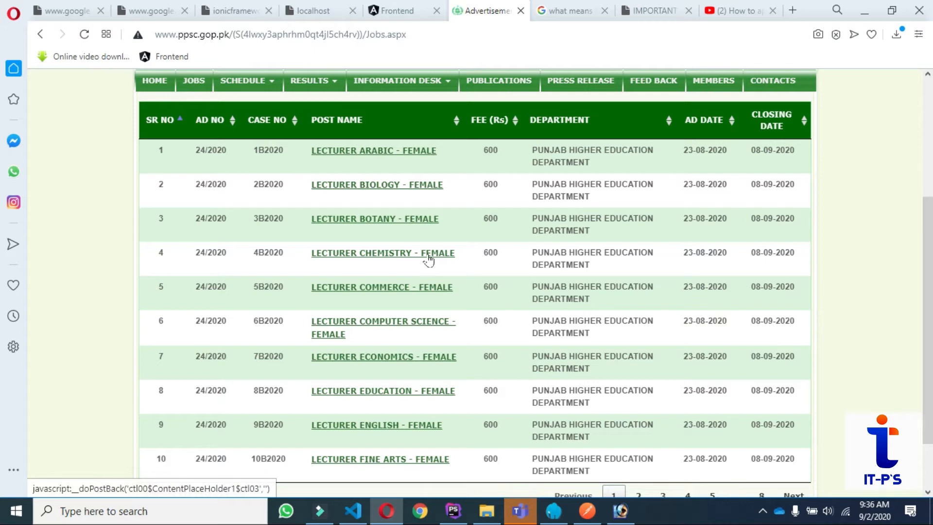
{"action": "scroll", "coordinate": [506, 334], "scroll_direction": "down", "scroll_amount": 2}
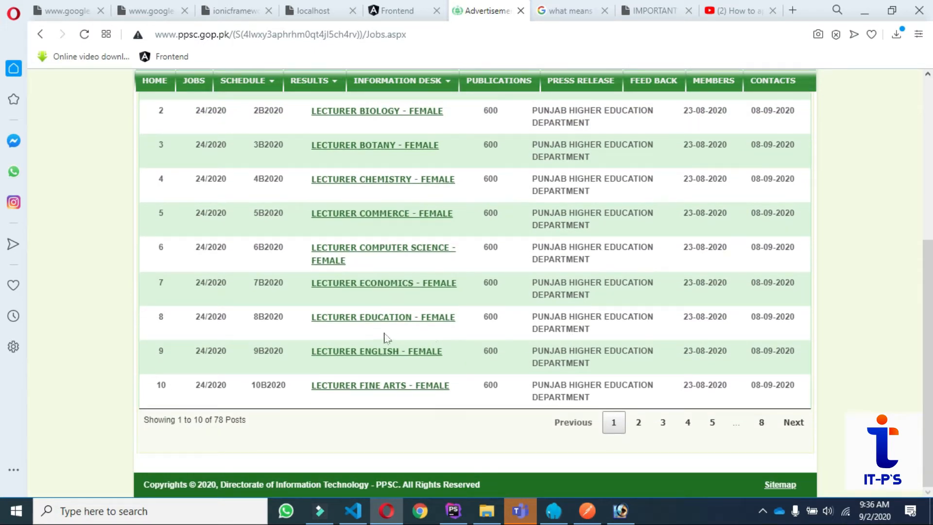
{"action": "left_click", "coordinate": [639, 422]}
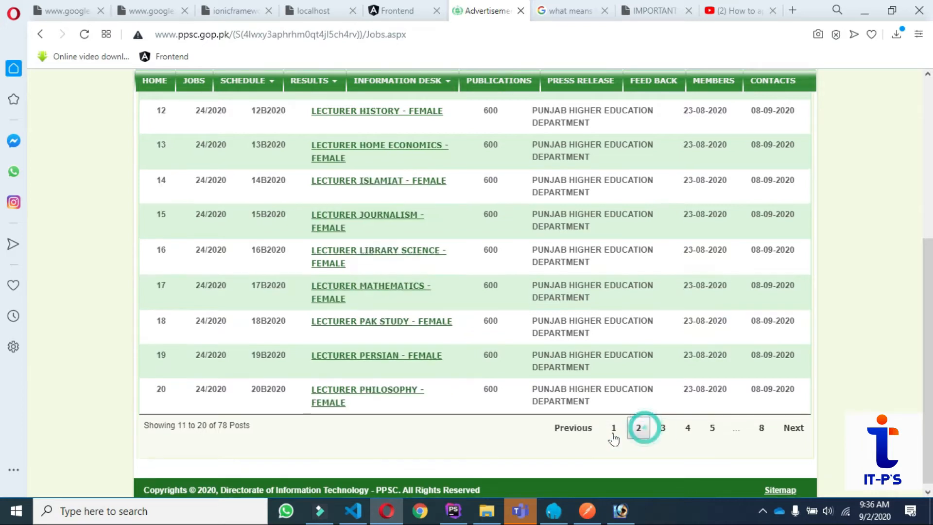
{"action": "scroll", "coordinate": [451, 291], "scroll_direction": "up", "scroll_amount": 4}
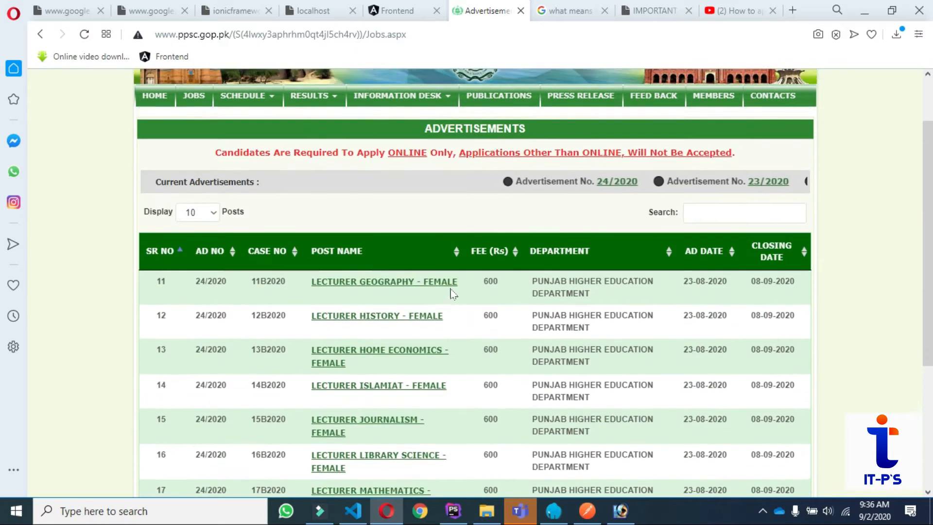
{"action": "scroll", "coordinate": [451, 293], "scroll_direction": "down", "scroll_amount": 2}
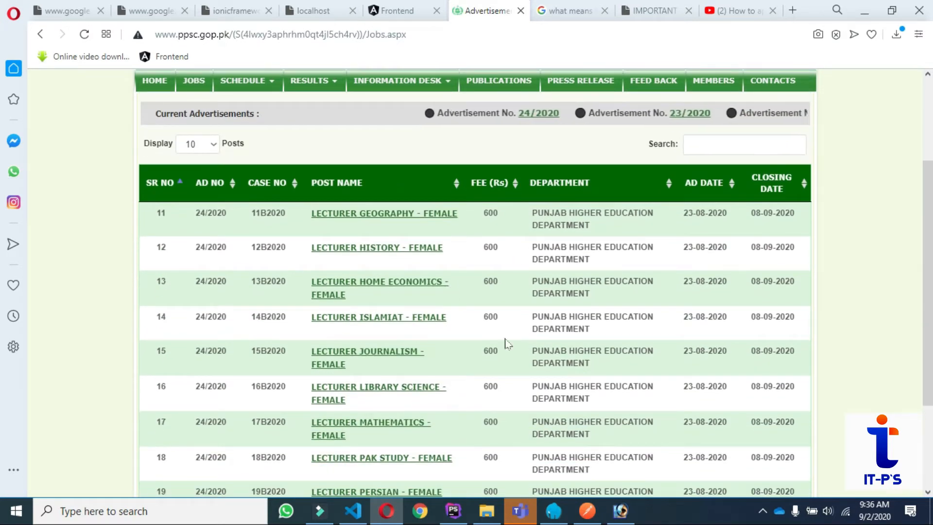
{"action": "scroll", "coordinate": [458, 375], "scroll_direction": "down", "scroll_amount": 3}
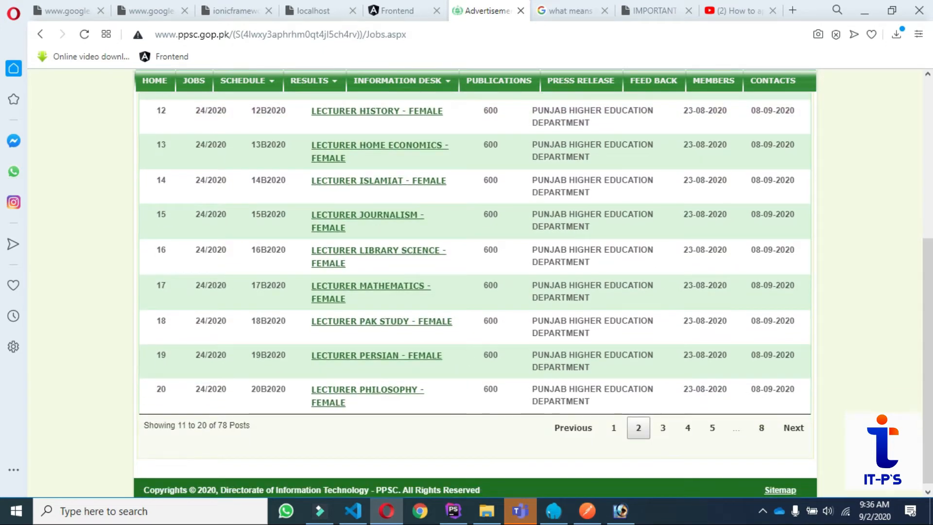
{"action": "left_click", "coordinate": [663, 427]}
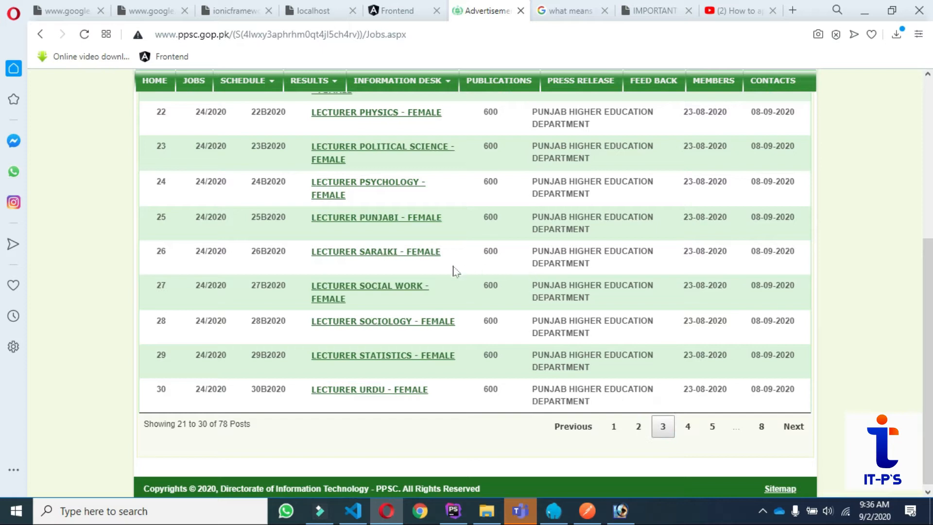
{"action": "scroll", "coordinate": [481, 308], "scroll_direction": "up", "scroll_amount": 1}
{"action": "scroll", "coordinate": [486, 308], "scroll_direction": "down", "scroll_amount": 1}
{"action": "left_click", "coordinate": [687, 426]}
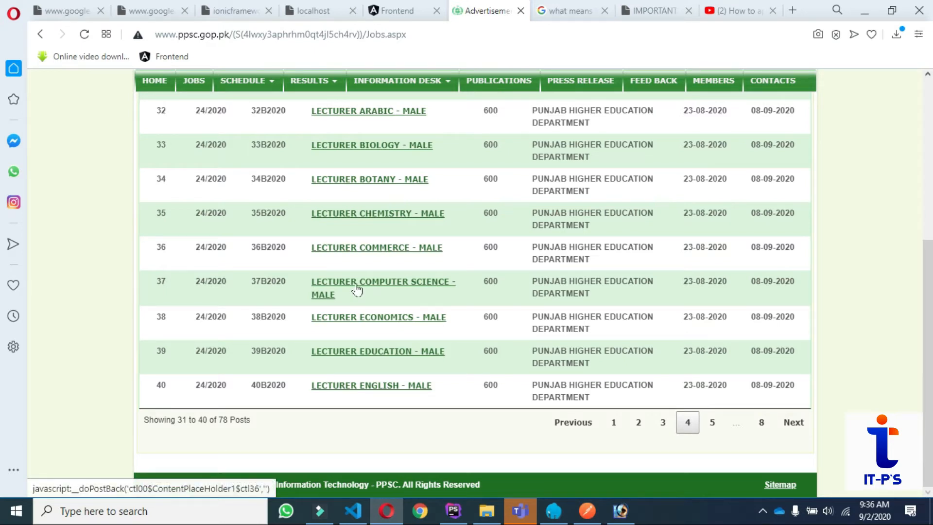
{"action": "left_click", "coordinate": [404, 323]}
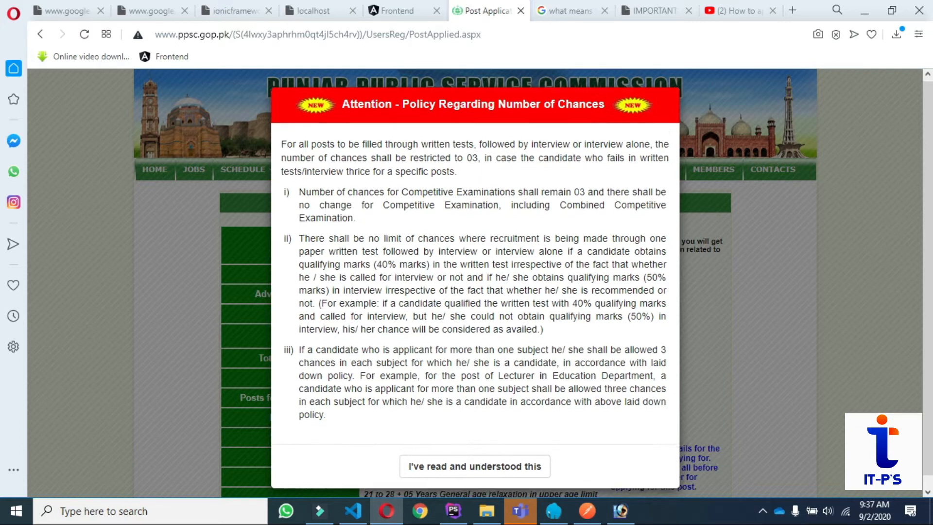
Acknowledge the 03-chances policy, review the BS-17 post details, and proceed to Fill Up Form.
{"action": "scroll", "coordinate": [542, 347], "scroll_direction": "down", "scroll_amount": 1}
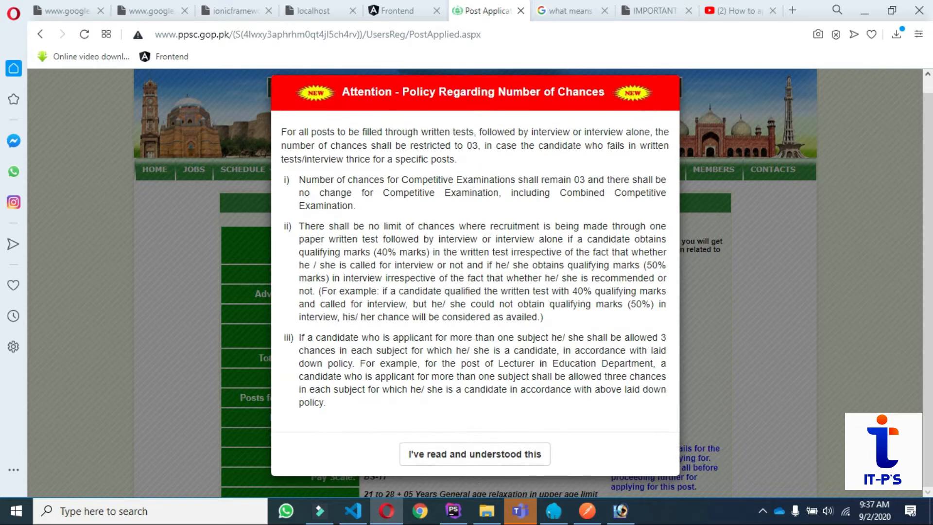
{"action": "left_click", "coordinate": [450, 458]}
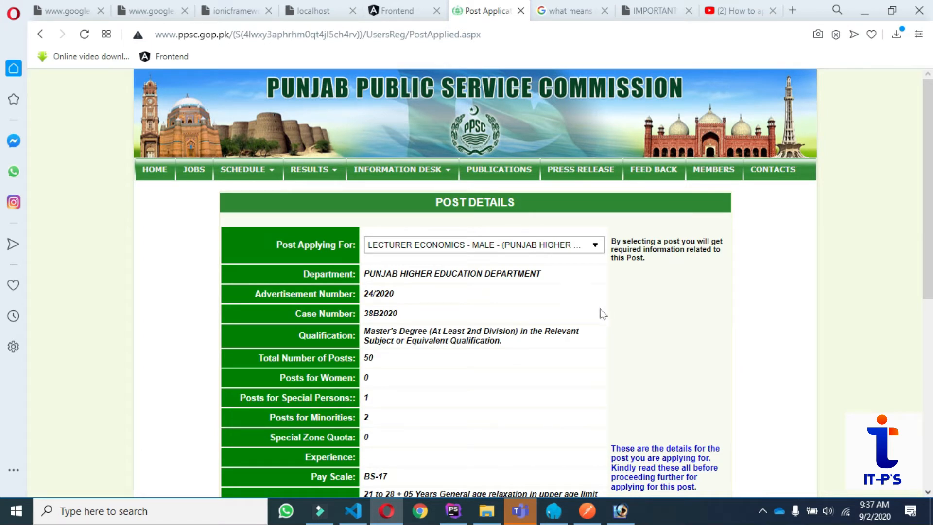
{"action": "scroll", "coordinate": [587, 314], "scroll_direction": "down", "scroll_amount": 2}
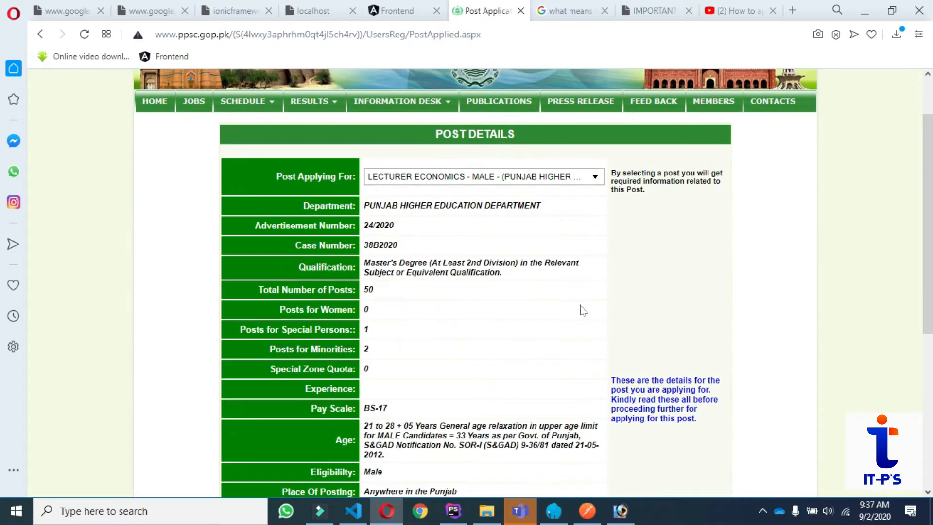
{"action": "scroll", "coordinate": [489, 292], "scroll_direction": "down", "scroll_amount": 5}
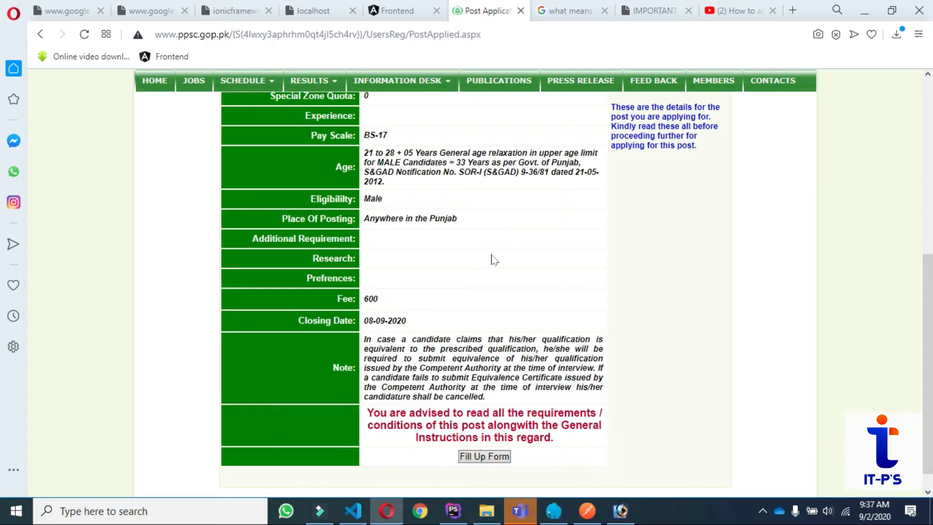
{"action": "scroll", "coordinate": [494, 260], "scroll_direction": "up", "scroll_amount": 3}
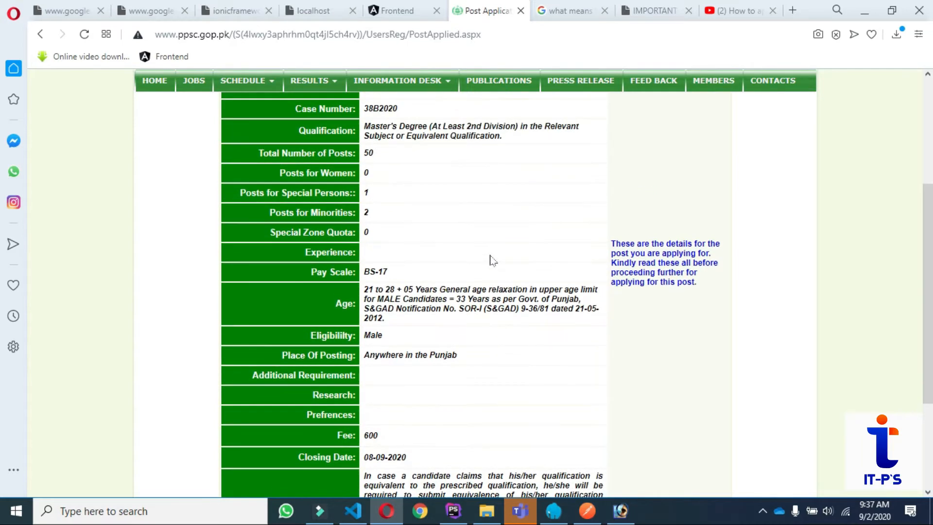
{"action": "scroll", "coordinate": [490, 260], "scroll_direction": "up", "scroll_amount": 2}
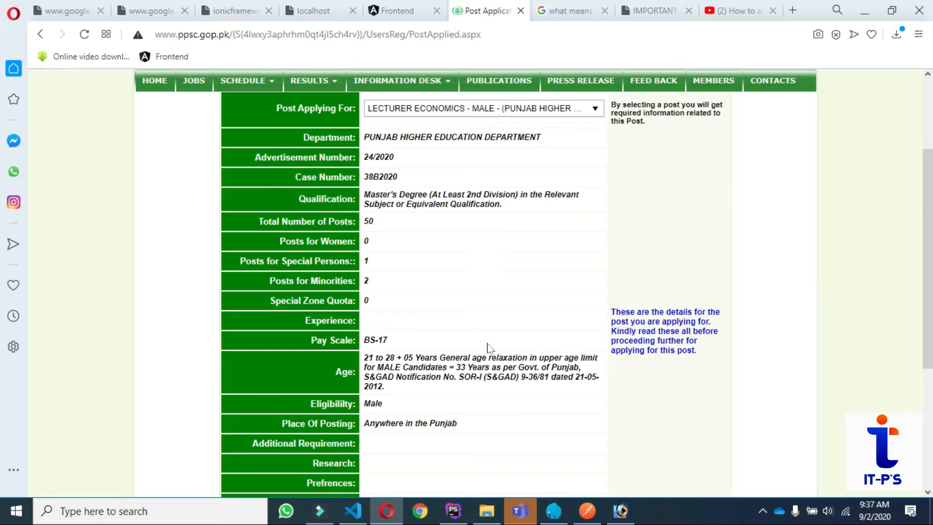
{"action": "scroll", "coordinate": [513, 334], "scroll_direction": "down", "scroll_amount": 5}
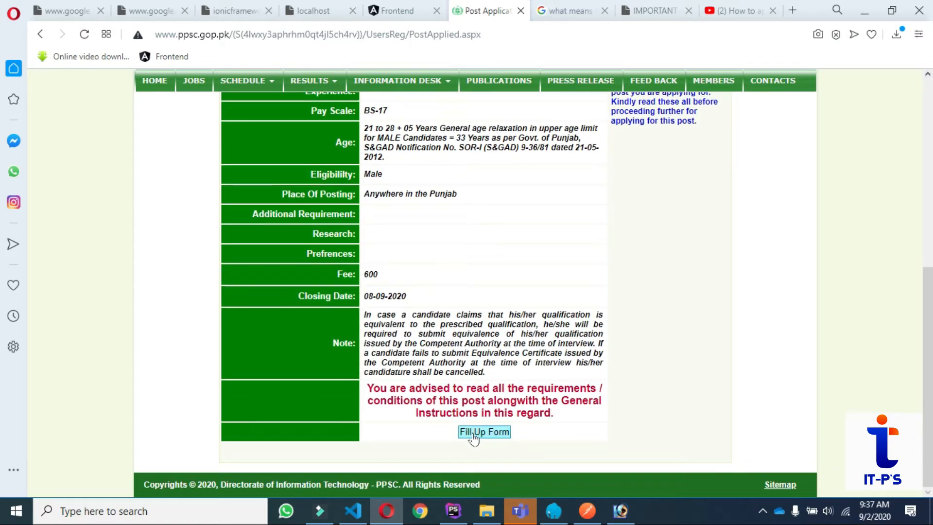
{"action": "left_click", "coordinate": [474, 437]}
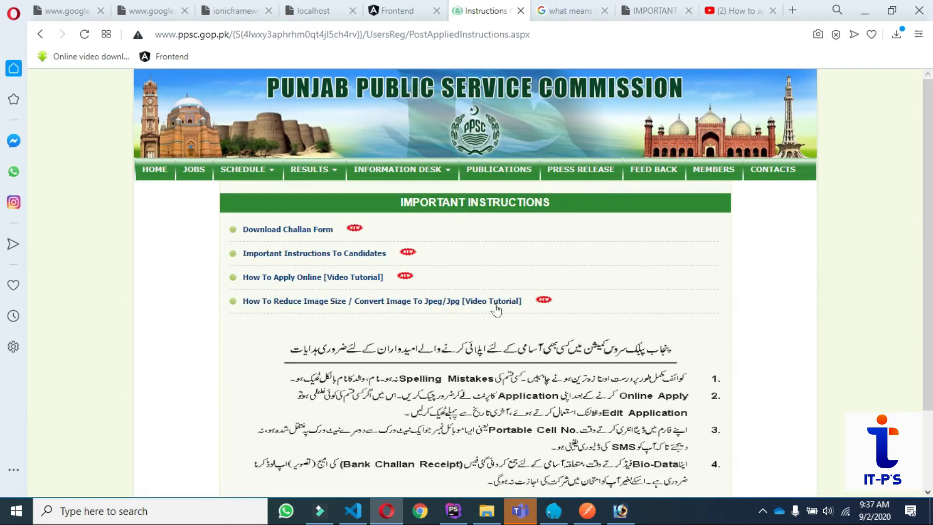
Open the Download Challan Form link in a new tab, then return to the instructions.
{"action": "right_click", "coordinate": [281, 235]}
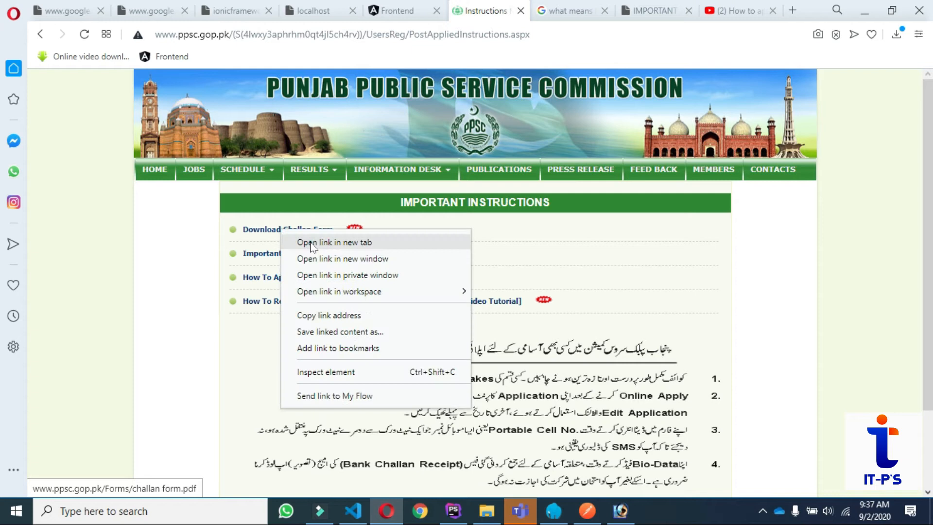
{"action": "left_click", "coordinate": [311, 241]}
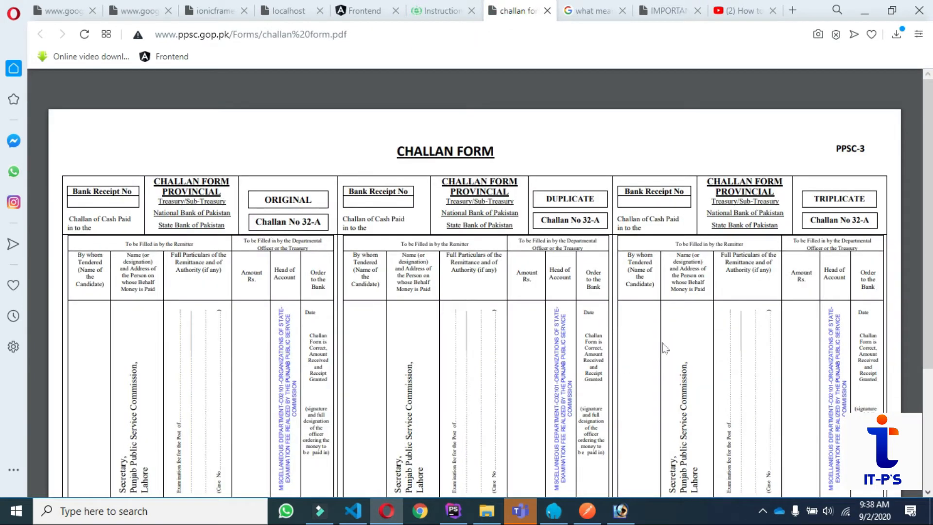
{"action": "scroll", "coordinate": [662, 331], "scroll_direction": "down", "scroll_amount": 3}
{"action": "scroll", "coordinate": [641, 316], "scroll_direction": "up", "scroll_amount": 3}
{"action": "left_click", "coordinate": [437, 10]}
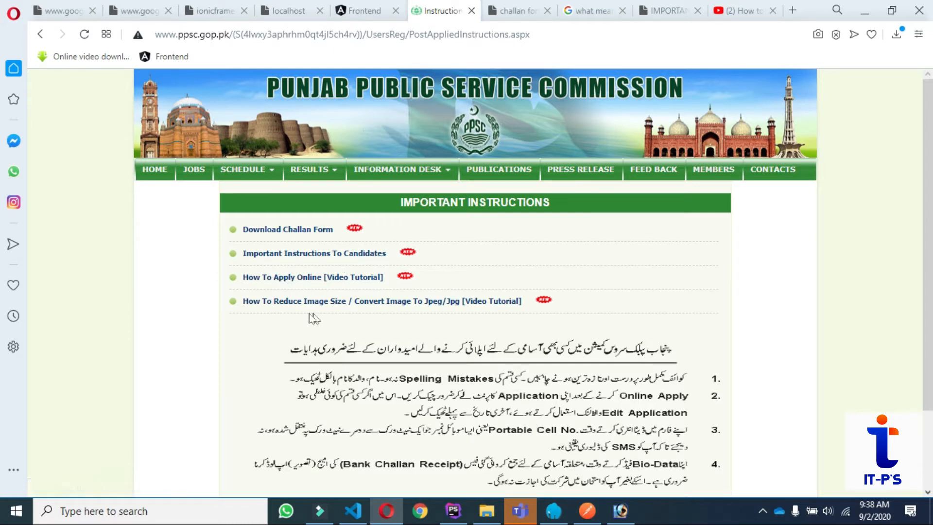
Confirm reading the general guidelines and start the online application.
{"action": "scroll", "coordinate": [606, 307], "scroll_direction": "down", "scroll_amount": 2}
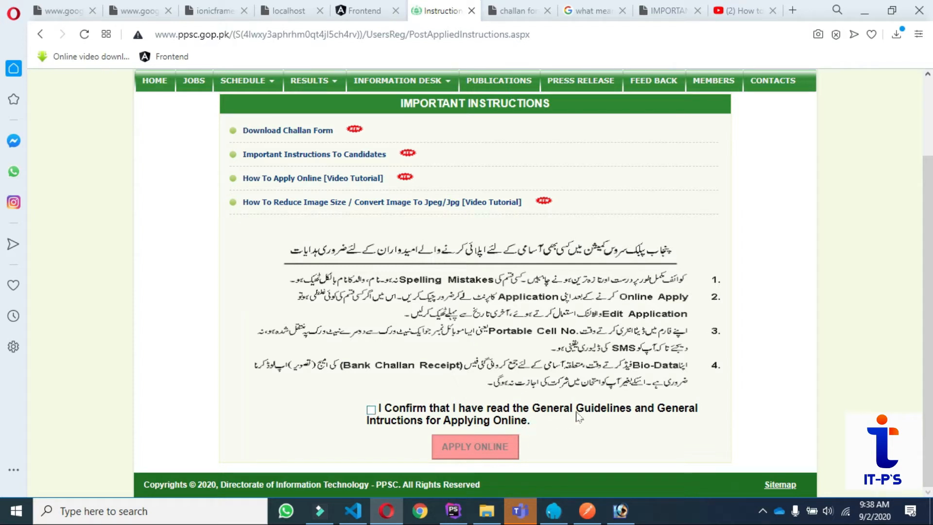
{"action": "left_click", "coordinate": [371, 409]}
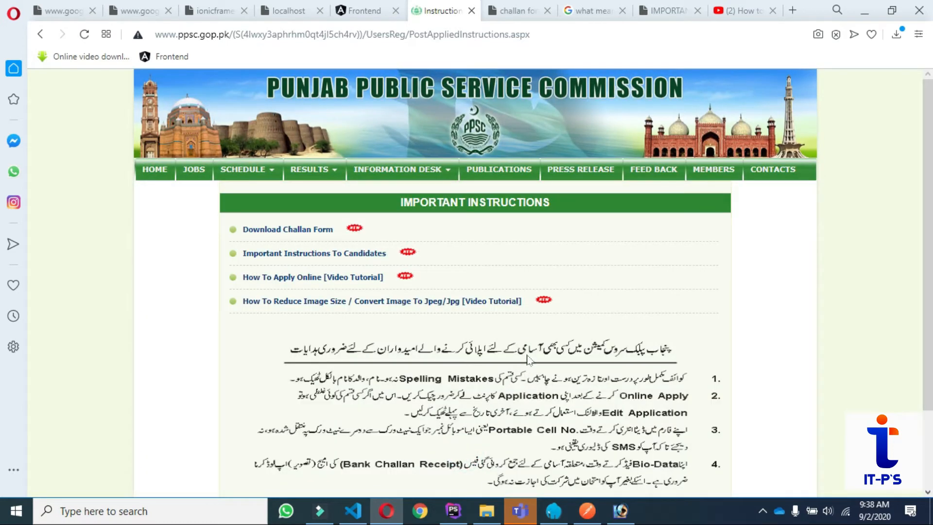
{"action": "scroll", "coordinate": [534, 359], "scroll_direction": "down", "scroll_amount": 2}
{"action": "left_click", "coordinate": [446, 443]}
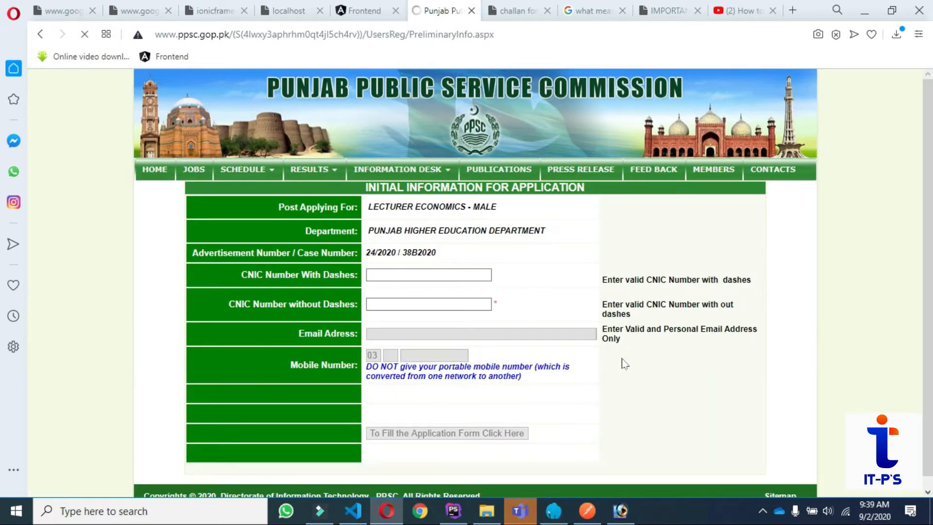
Enter the applicant's CNIC with and without dashes and submit it.
{"action": "left_click", "coordinate": [467, 275]}
{"action": "left_click", "coordinate": [384, 276]}
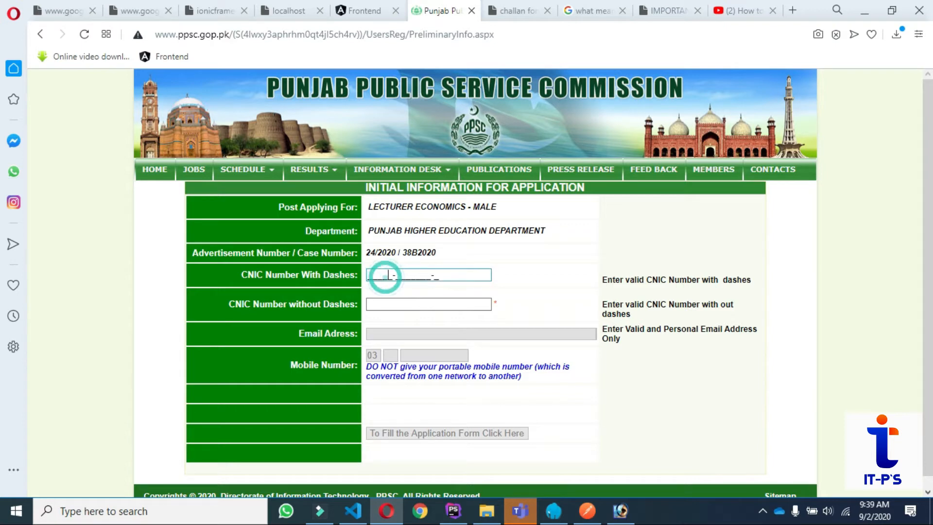
{"action": "type", "text": "3-220"}
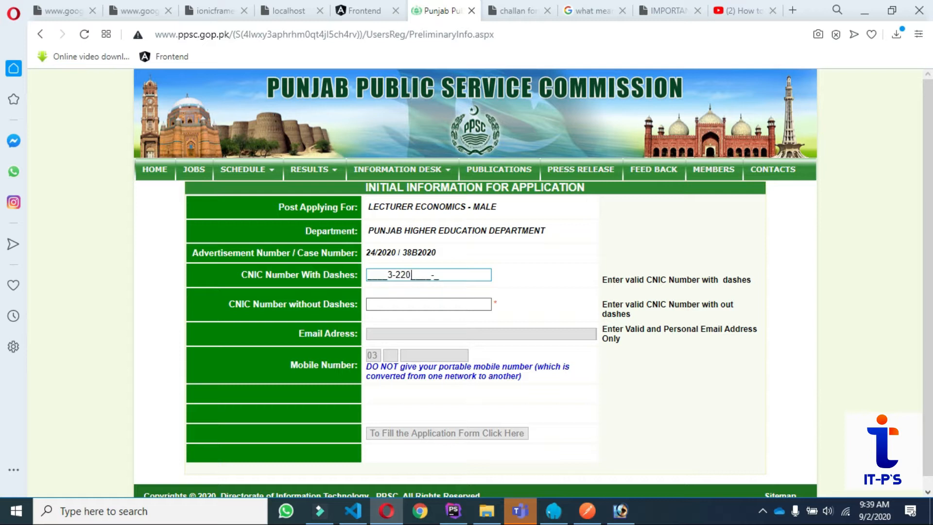
{"action": "key", "text": "BackSpace"}
{"action": "key", "text": "BackSpace"}
{"action": "key", "text": "BackSpace"}
{"action": "key", "text": "BackSpace"}
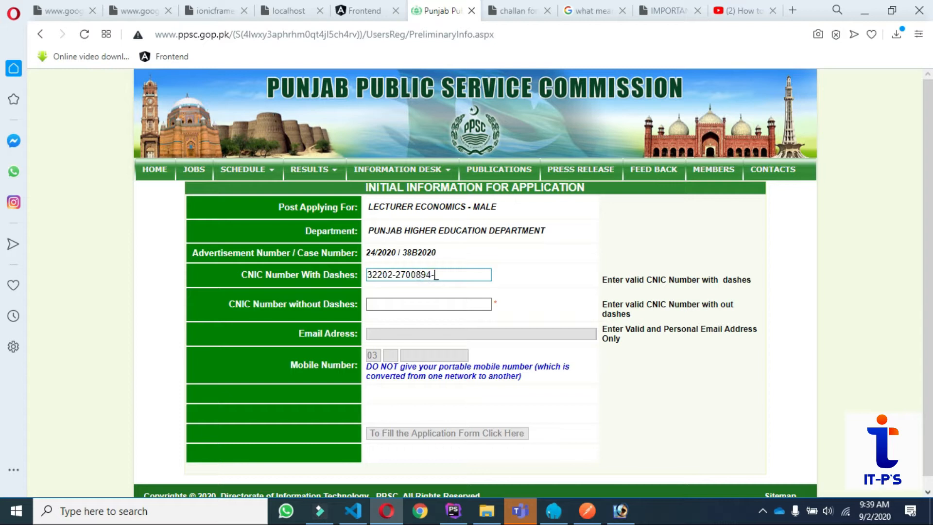
{"action": "left_click", "coordinate": [431, 304]}
{"action": "left_click_drag", "start_coordinate": [366, 274], "coordinate": [453, 273]}
{"action": "left_click", "coordinate": [408, 304]}
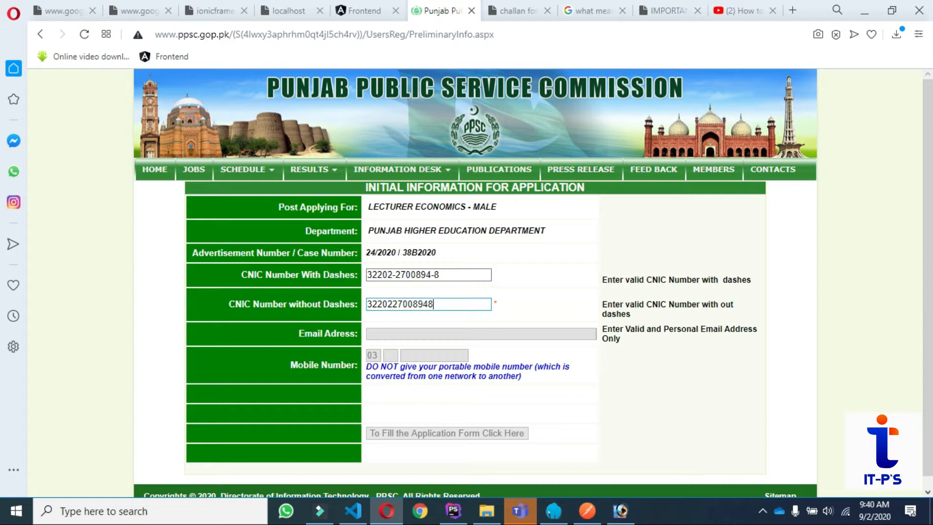
{"action": "left_click", "coordinate": [433, 332]}
Fill in the applicant's email address.
{"action": "left_click", "coordinate": [542, 334]}
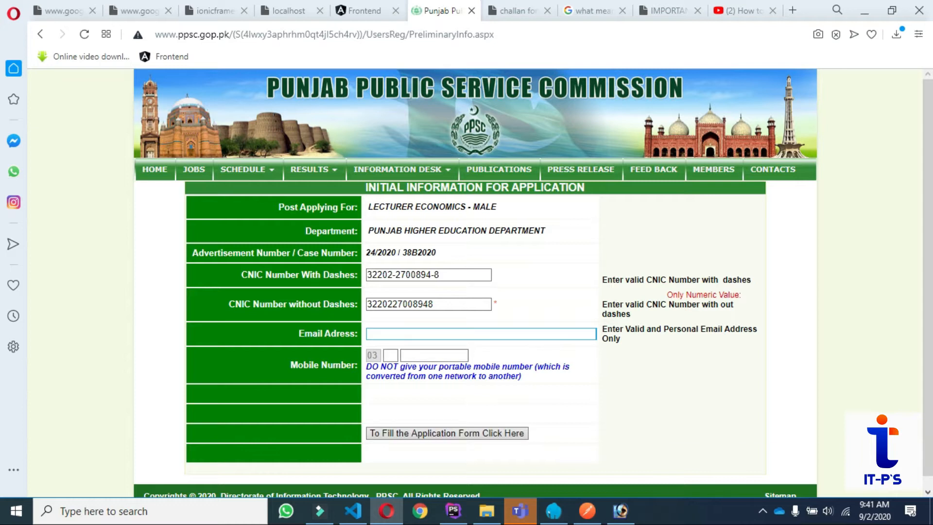
{"action": "left_click", "coordinate": [465, 332]}
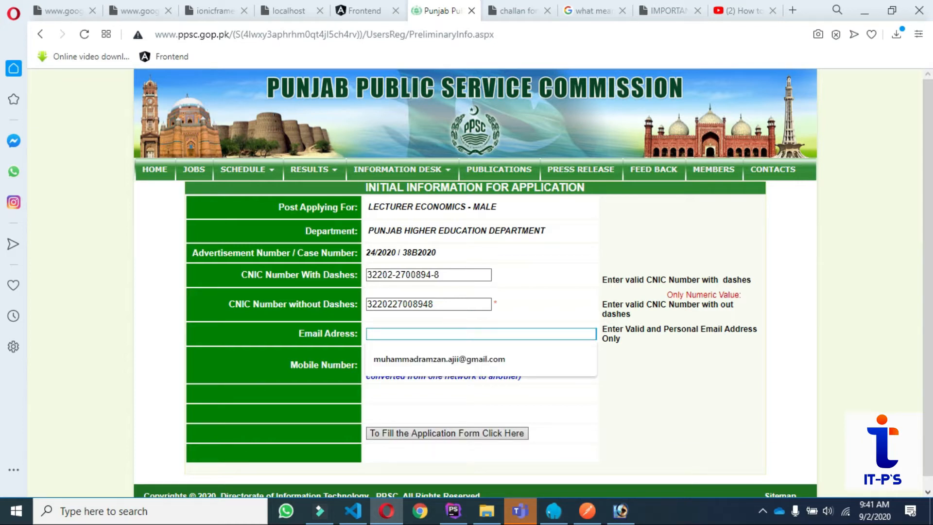
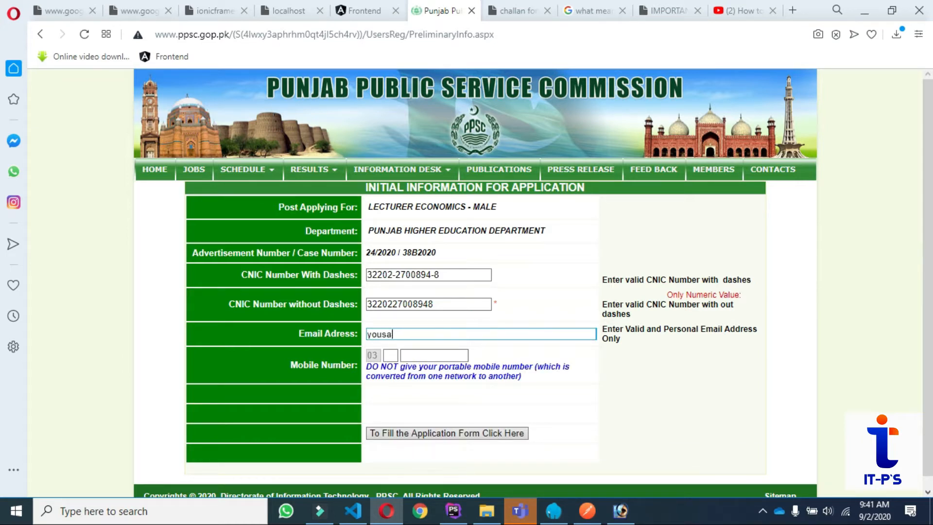
{"action": "left_click", "coordinate": [576, 374]}
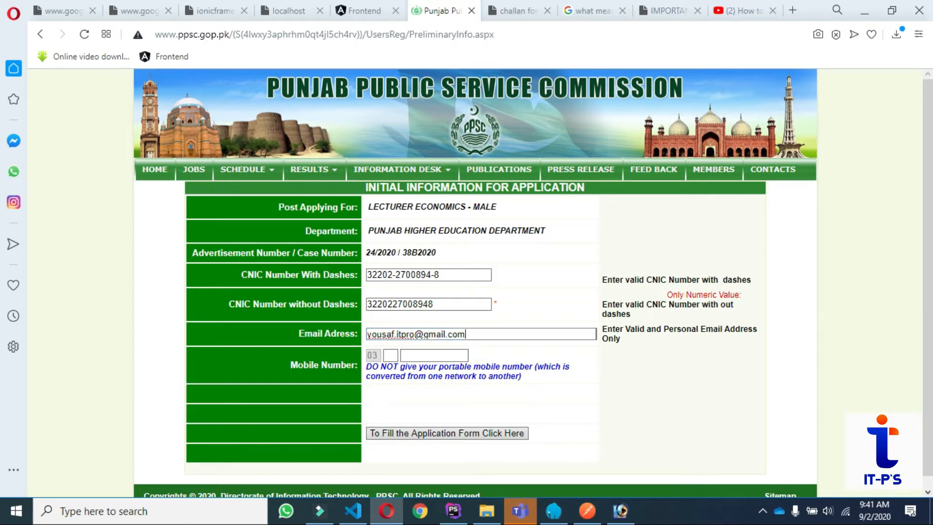
Enter the applicant's mobile network code and number.
{"action": "left_click", "coordinate": [390, 355]}
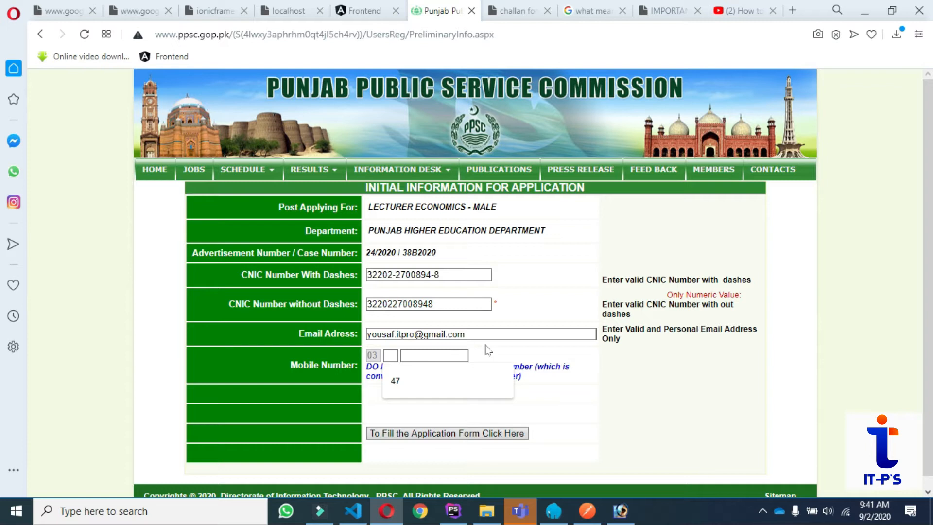
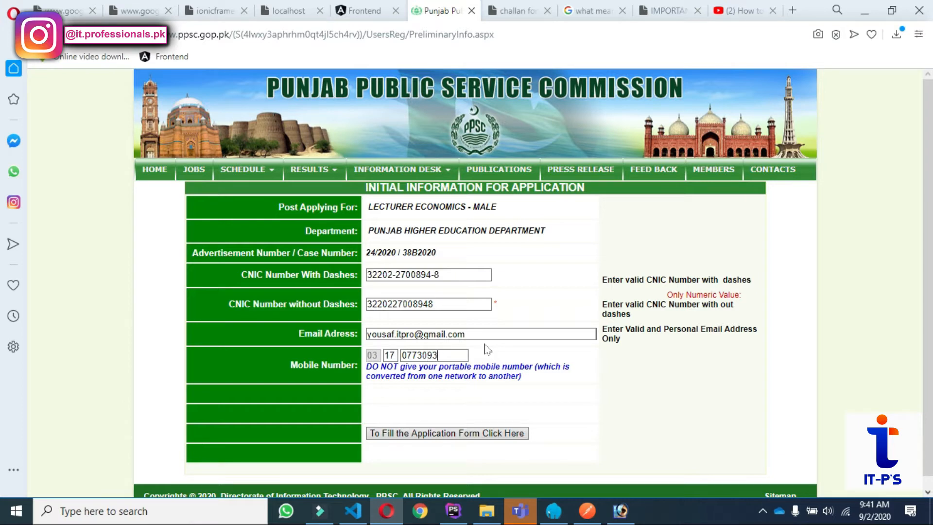
{"action": "scroll", "coordinate": [432, 392], "scroll_direction": "down", "scroll_amount": 1}
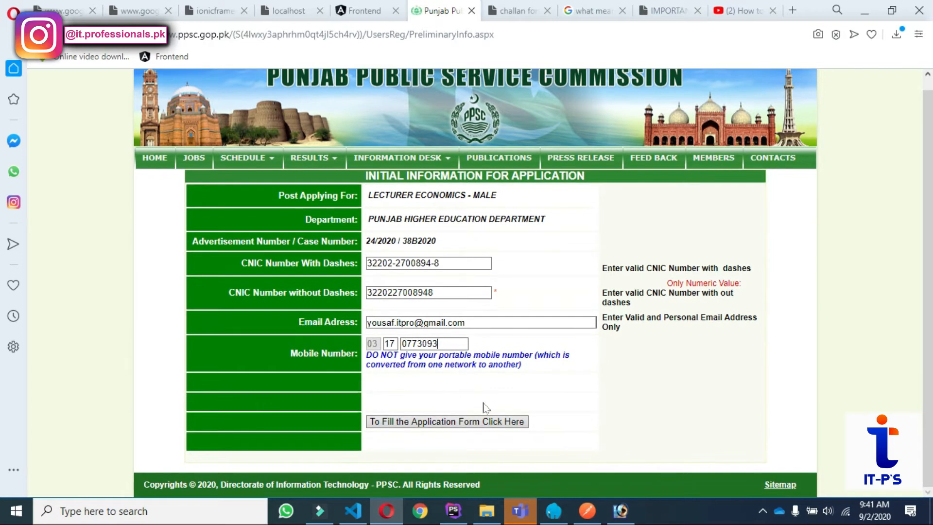
Continue to the detailed initial information page and set gender to Male.
{"action": "left_click", "coordinate": [411, 427]}
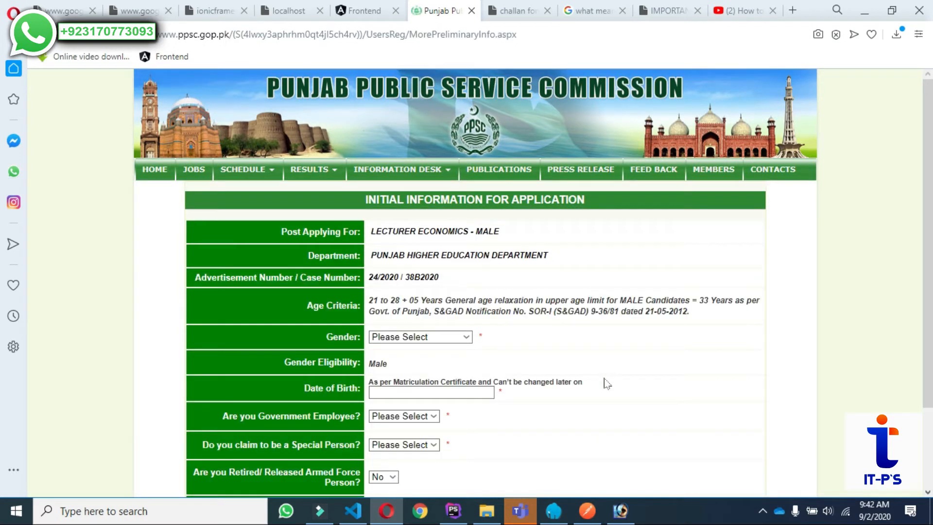
{"action": "left_click", "coordinate": [465, 342]}
{"action": "left_click", "coordinate": [425, 342]}
{"action": "left_click", "coordinate": [384, 359]}
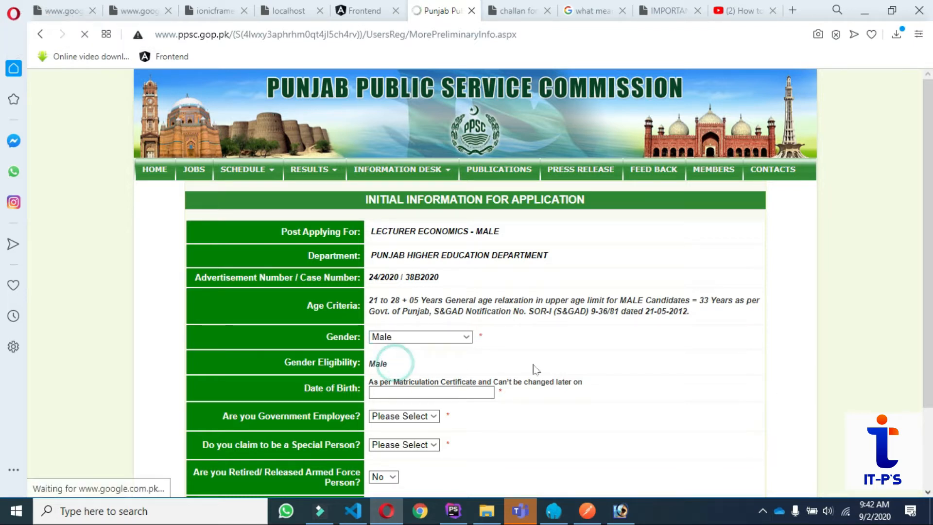
{"action": "scroll", "coordinate": [583, 354], "scroll_direction": "down", "scroll_amount": 1}
{"action": "scroll", "coordinate": [583, 354], "scroll_direction": "down", "scroll_amount": 1}
Pick 19 May 1999 as the date of birth in the calendar.
{"action": "left_click", "coordinate": [416, 291]}
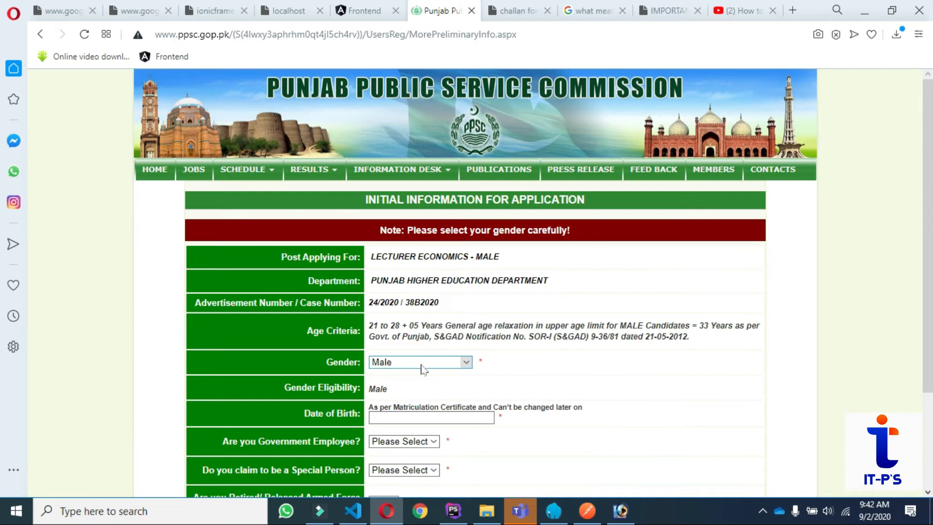
{"action": "left_click", "coordinate": [435, 417]}
{"action": "left_click", "coordinate": [378, 291]}
{"action": "left_click", "coordinate": [378, 292]}
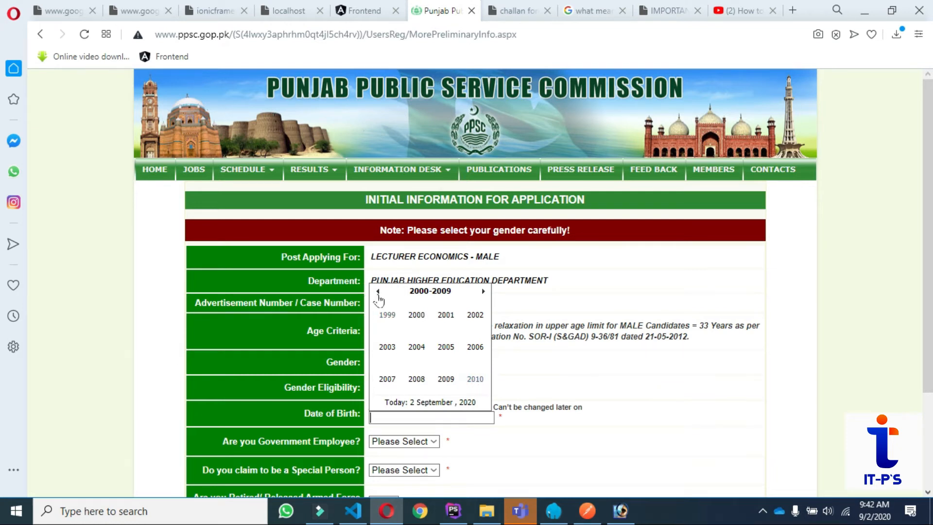
{"action": "double_click", "coordinate": [378, 292]}
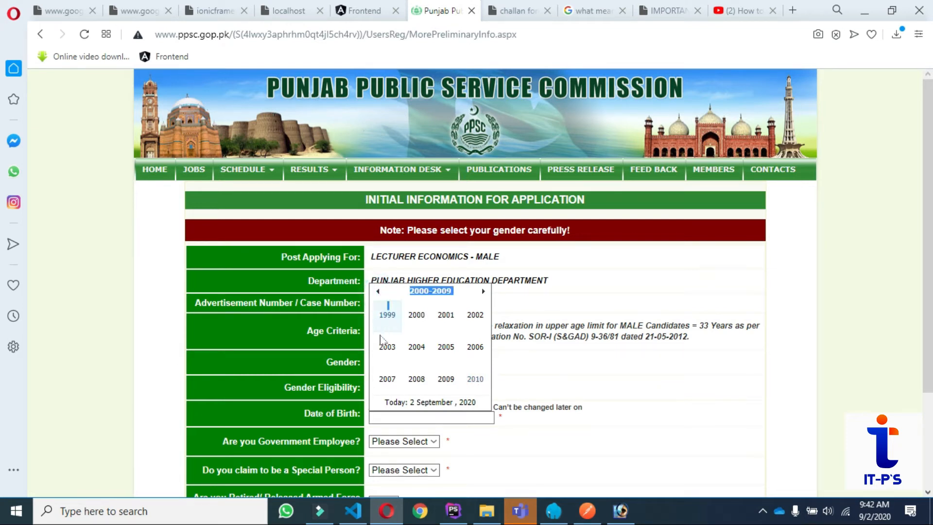
{"action": "left_click", "coordinate": [385, 316]}
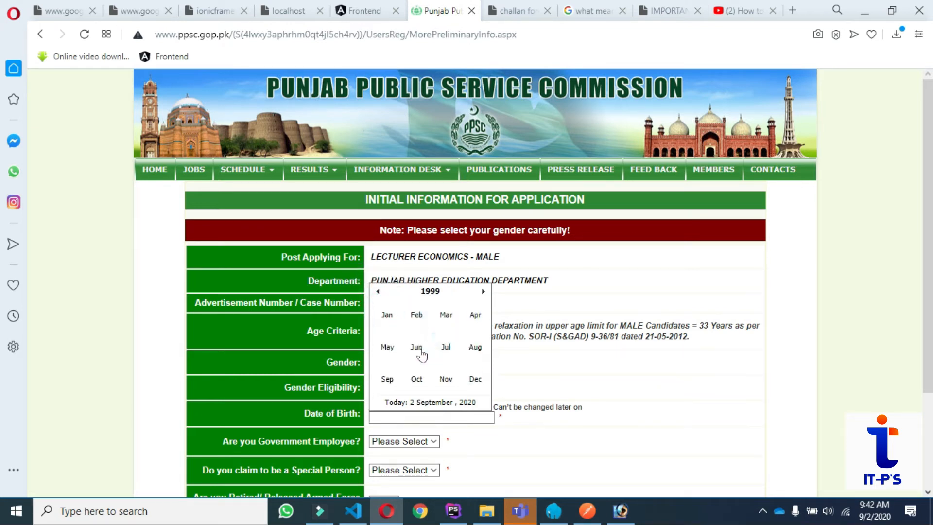
{"action": "left_click", "coordinate": [386, 343]}
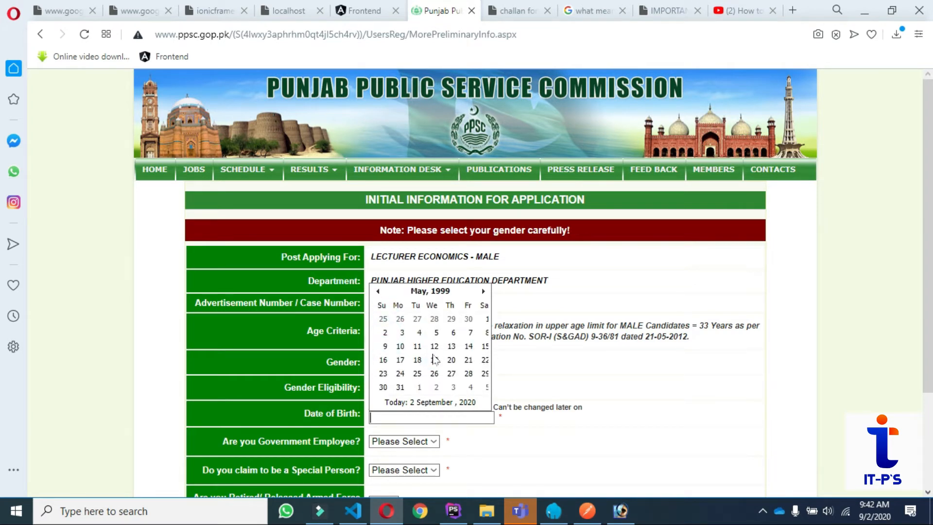
{"action": "left_click", "coordinate": [435, 361]}
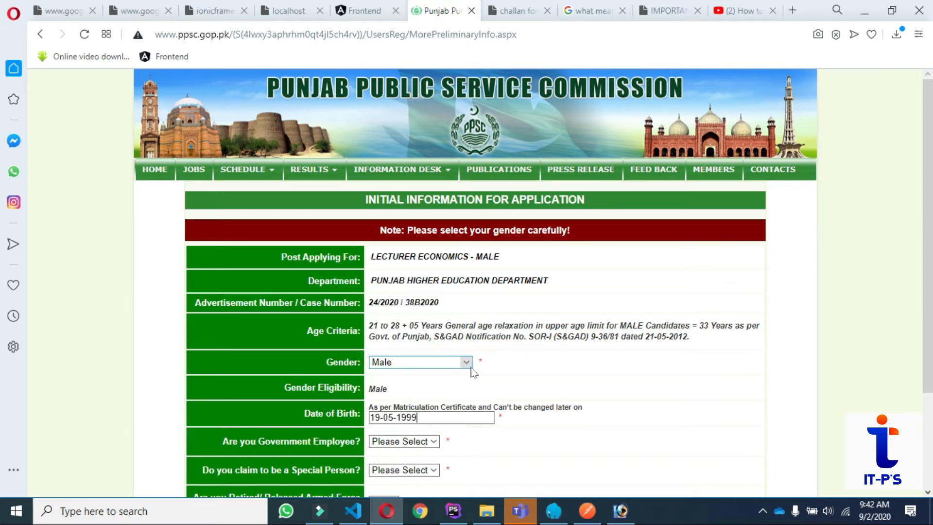
{"action": "scroll", "coordinate": [527, 353], "scroll_direction": "down", "scroll_amount": 3}
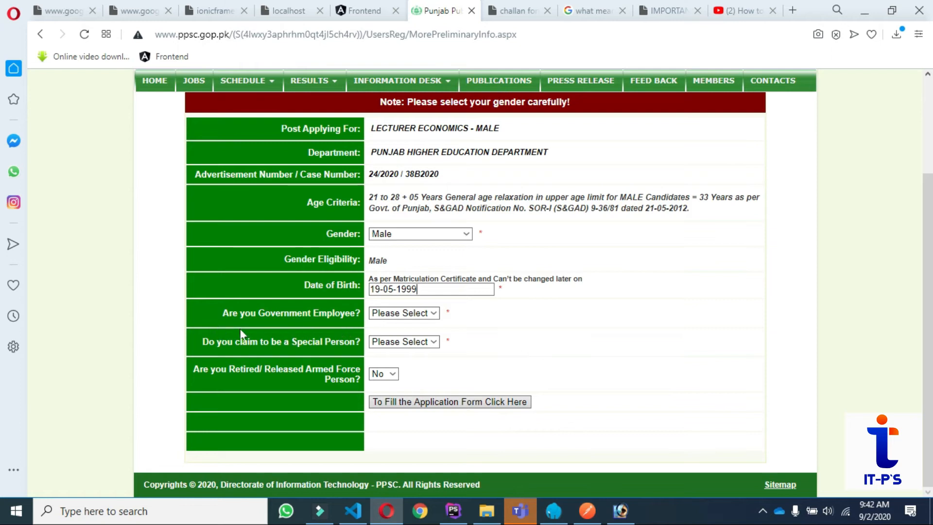
Answer Yes to being a government employee and re-select Male as gender.
{"action": "left_click", "coordinate": [434, 312]}
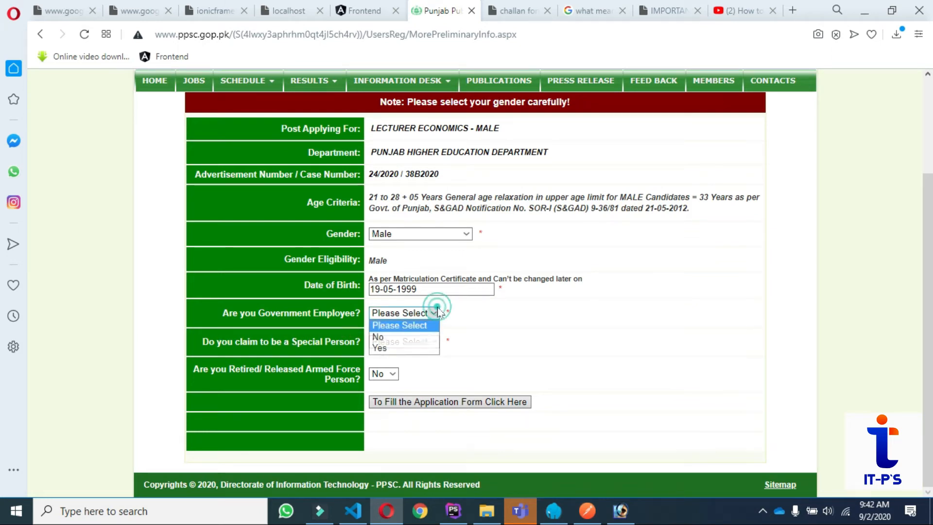
{"action": "left_click", "coordinate": [397, 348]}
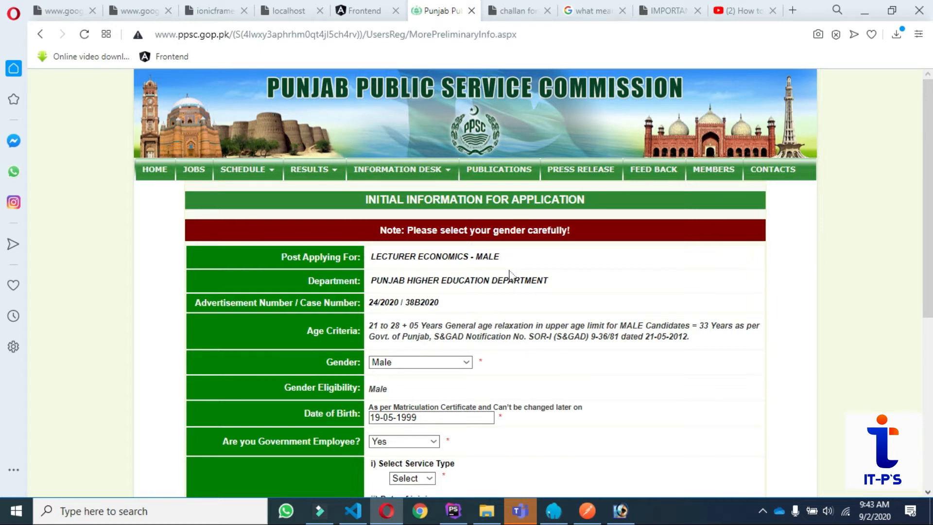
{"action": "scroll", "coordinate": [511, 271], "scroll_direction": "down", "scroll_amount": 1}
{"action": "scroll", "coordinate": [514, 189], "scroll_direction": "down", "scroll_amount": 1}
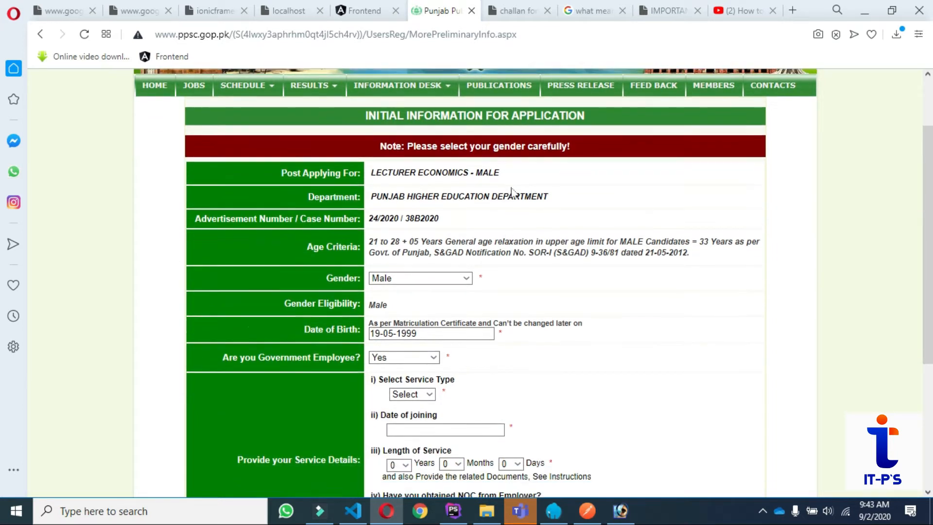
{"action": "left_click", "coordinate": [428, 226]}
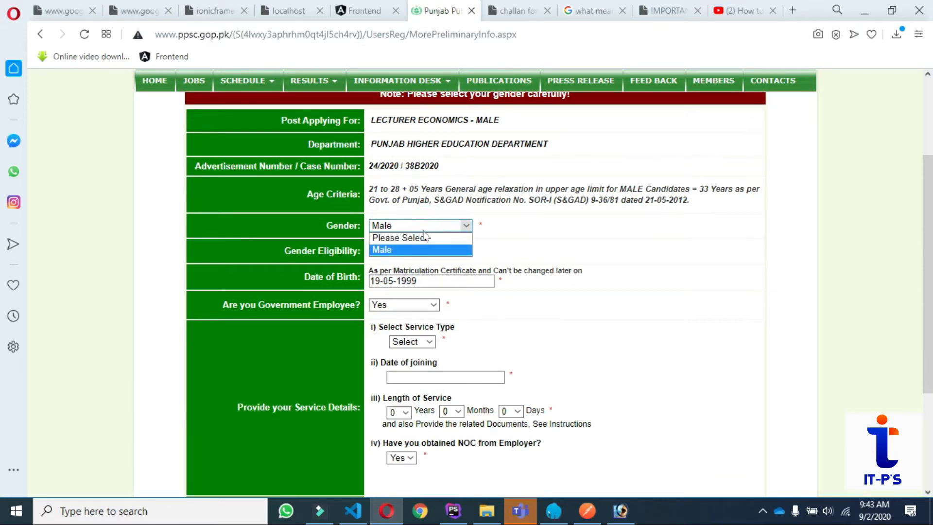
{"action": "left_click", "coordinate": [400, 250]}
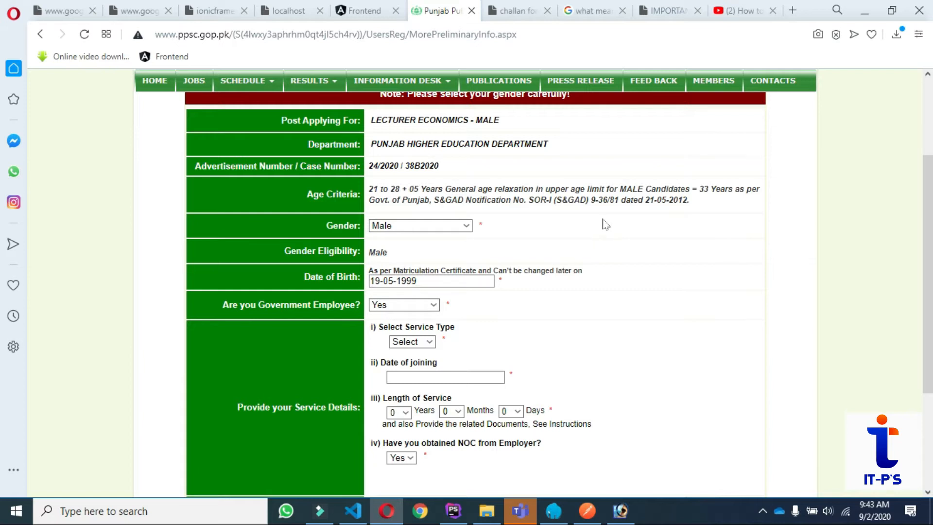
{"action": "scroll", "coordinate": [605, 224], "scroll_direction": "down", "scroll_amount": 1}
{"action": "scroll", "coordinate": [607, 231], "scroll_direction": "down", "scroll_amount": 2}
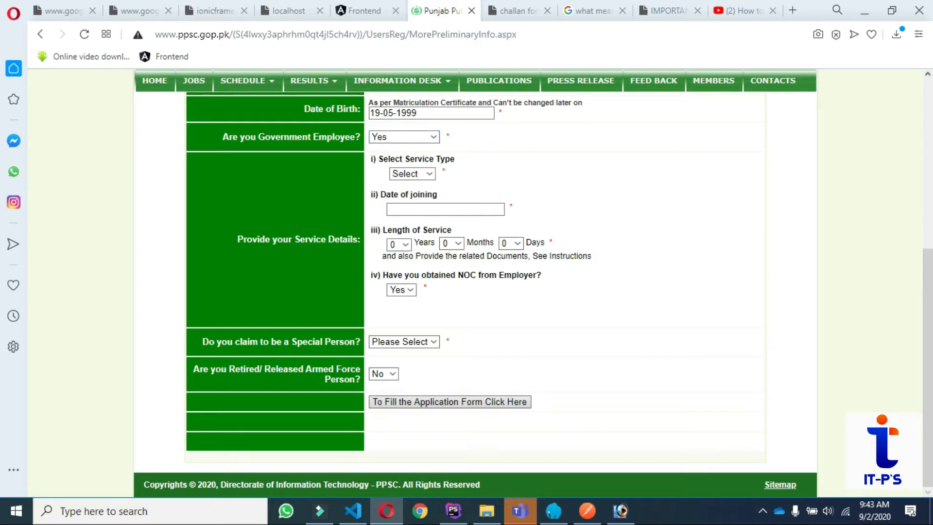
Toggle the government employee answer to No and back to Yes to reveal service fields.
{"action": "left_click", "coordinate": [430, 137]}
{"action": "left_click", "coordinate": [406, 158]}
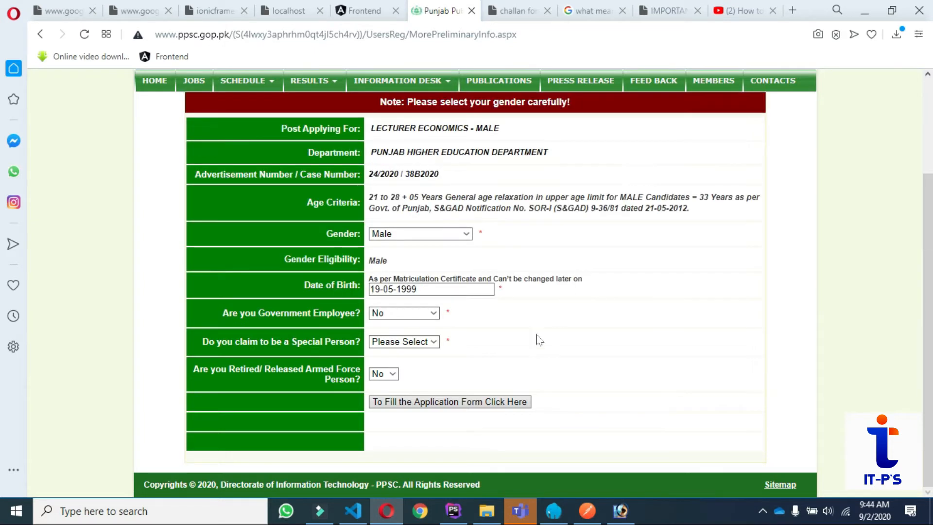
{"action": "left_click", "coordinate": [432, 313]}
{"action": "left_click", "coordinate": [394, 350]}
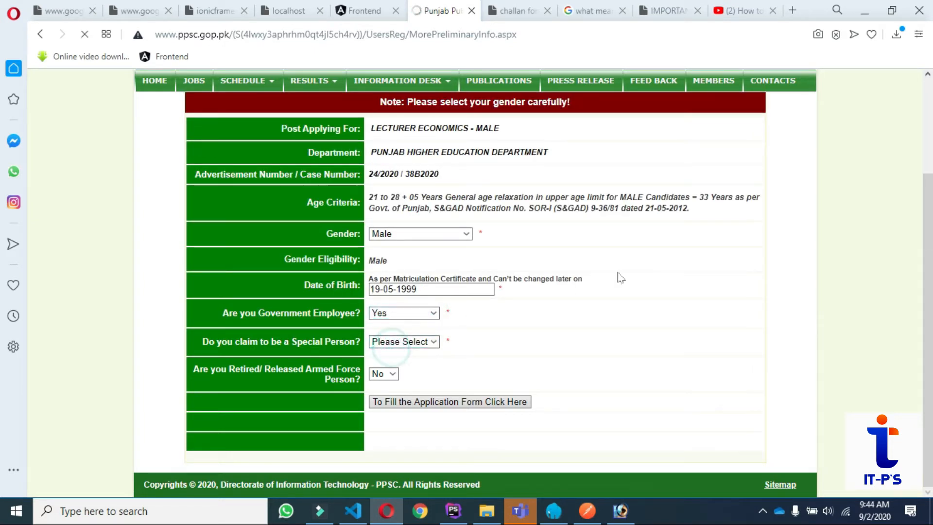
{"action": "scroll", "coordinate": [617, 227], "scroll_direction": "down", "scroll_amount": 3}
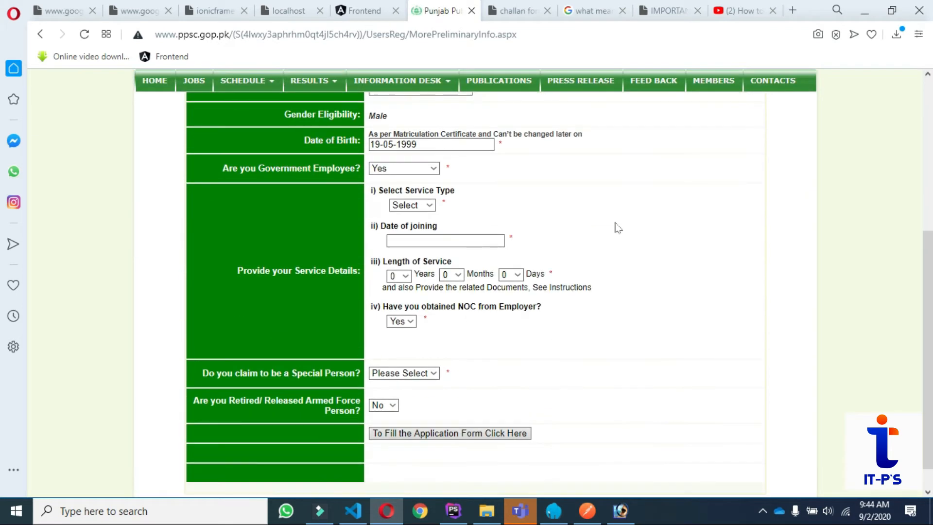
Set joining date 01-03-2018 and length of service to 3 years, 3 months, 16 days.
{"action": "left_click", "coordinate": [435, 241]}
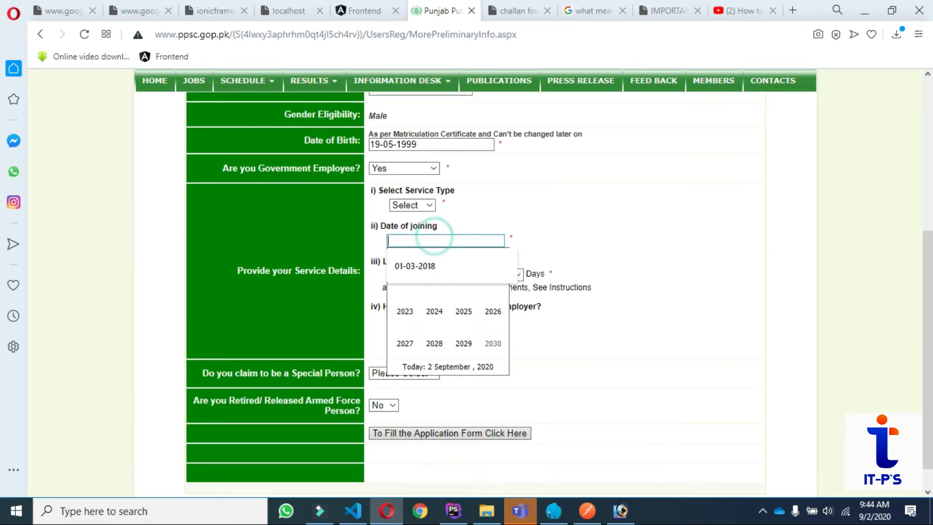
{"action": "left_click", "coordinate": [434, 262]}
{"action": "left_click", "coordinate": [644, 232]}
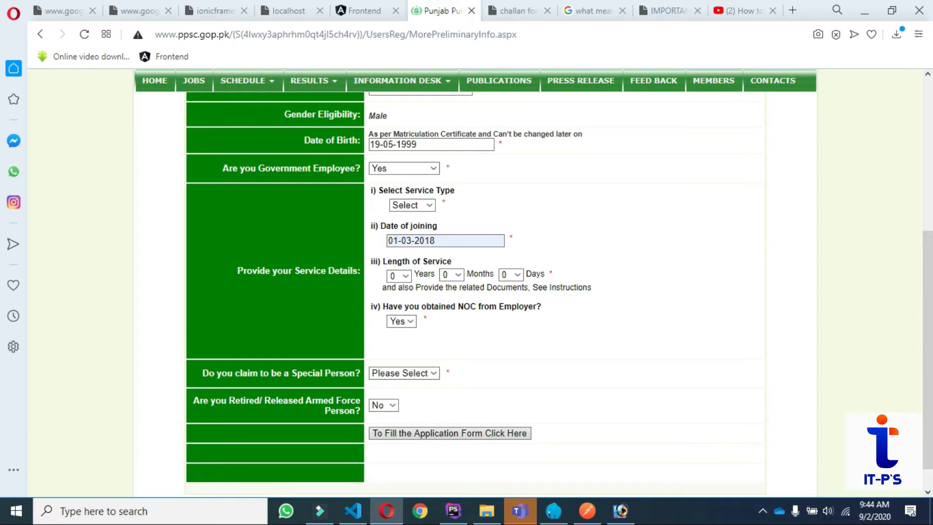
{"action": "left_click", "coordinate": [406, 275]}
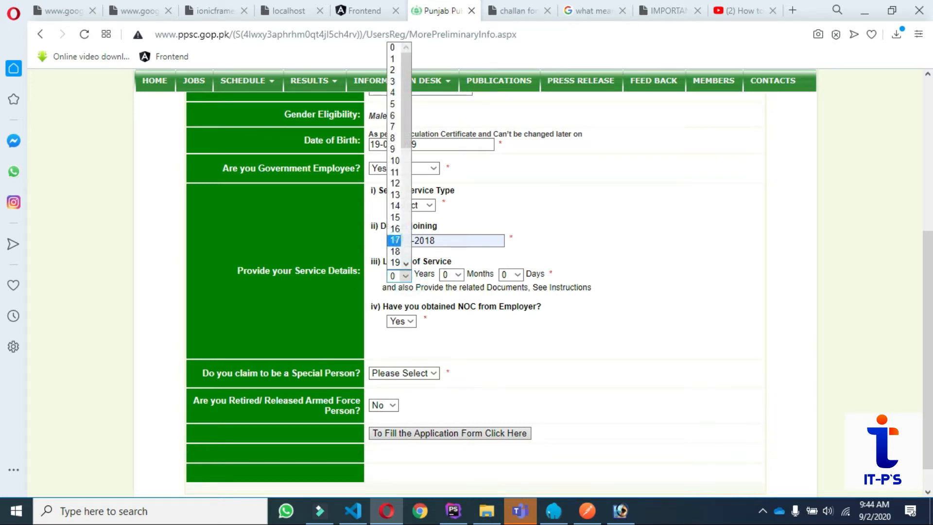
{"action": "left_click", "coordinate": [395, 239]}
{"action": "left_click", "coordinate": [406, 275]}
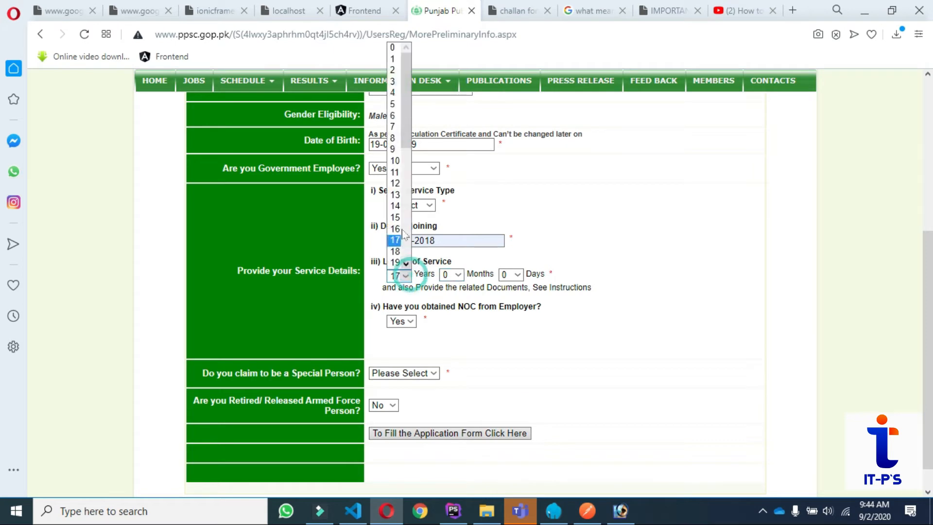
{"action": "left_click", "coordinate": [393, 88]}
{"action": "left_click", "coordinate": [456, 275]}
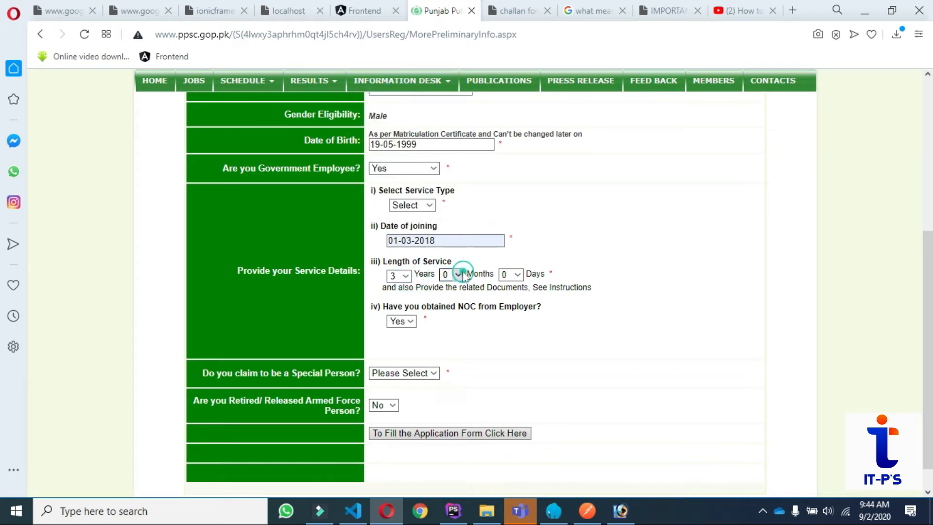
{"action": "left_click", "coordinate": [444, 321]}
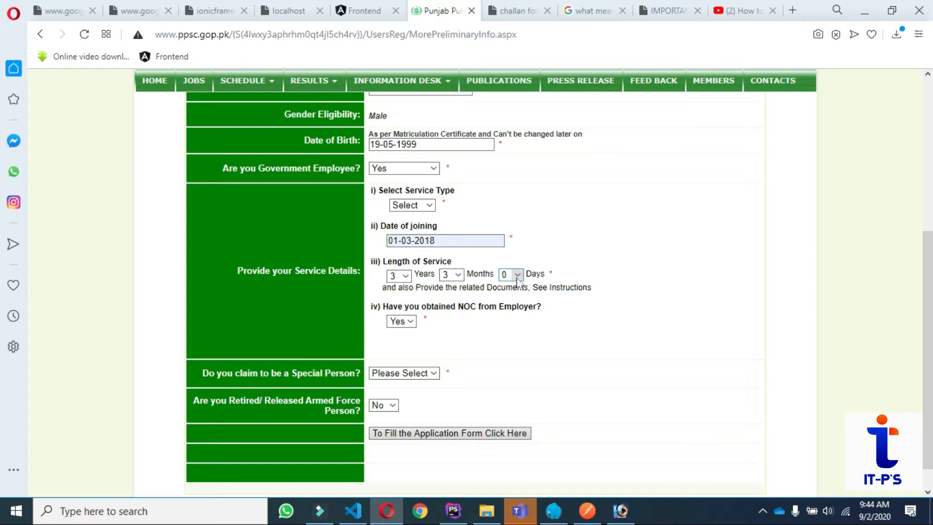
{"action": "left_click", "coordinate": [517, 274]}
{"action": "left_click", "coordinate": [505, 229]}
Keep the employer NOC answer as Yes and open the Special Person choices.
{"action": "scroll", "coordinate": [562, 319], "scroll_direction": "down", "scroll_amount": 1}
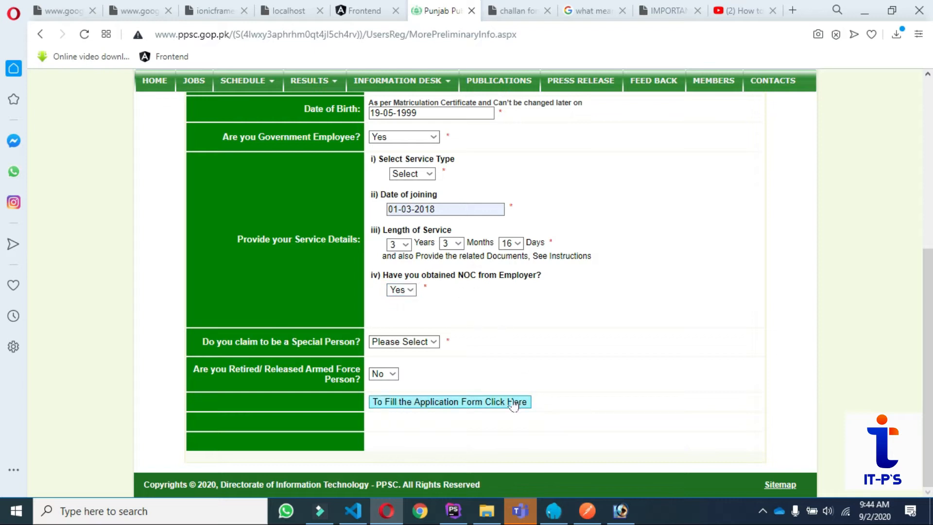
{"action": "left_click", "coordinate": [412, 290]}
{"action": "left_click", "coordinate": [408, 300]}
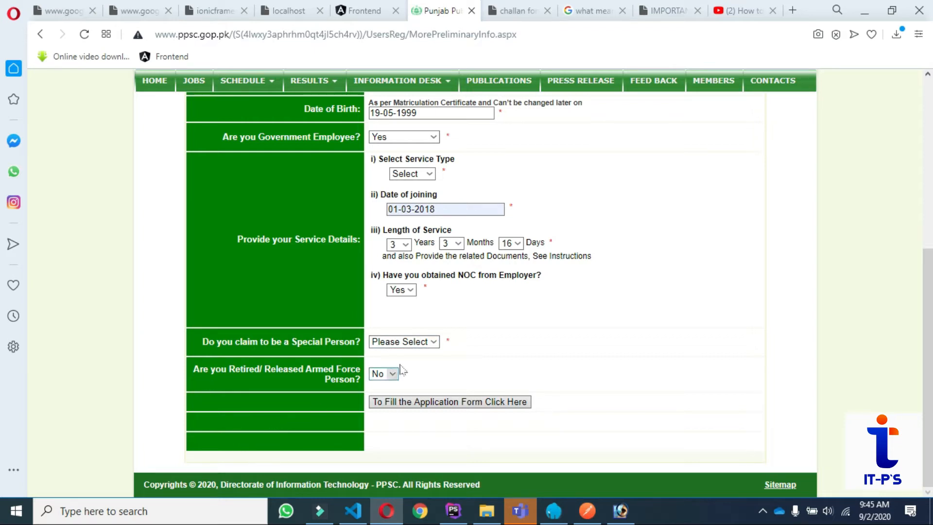
{"action": "left_click", "coordinate": [430, 342]}
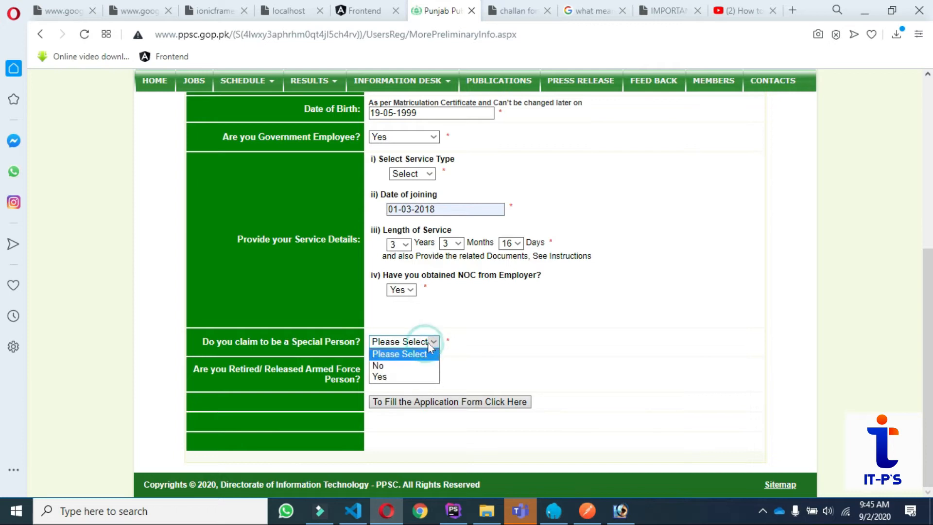
Answer No for special person, set service type to Punjab, and continue to the profile page.
{"action": "left_click", "coordinate": [404, 365]}
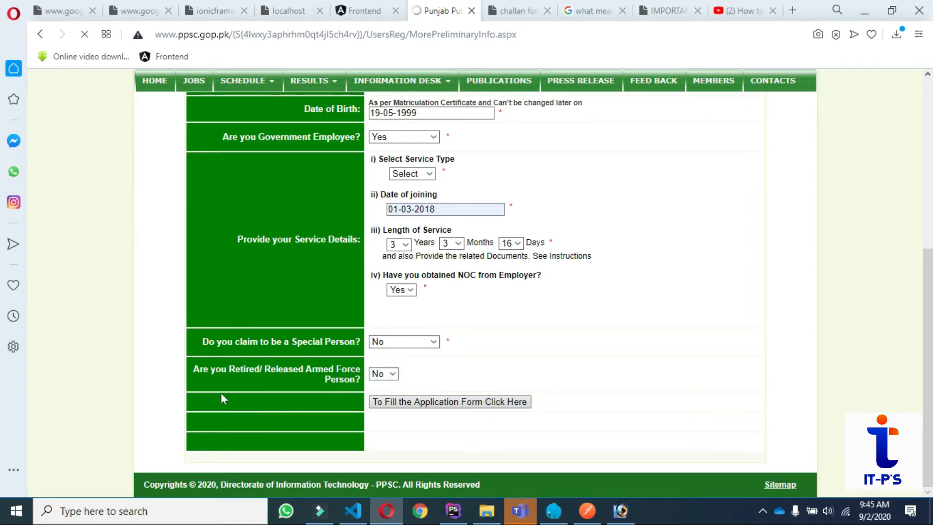
{"action": "scroll", "coordinate": [494, 379], "scroll_direction": "down", "scroll_amount": 4}
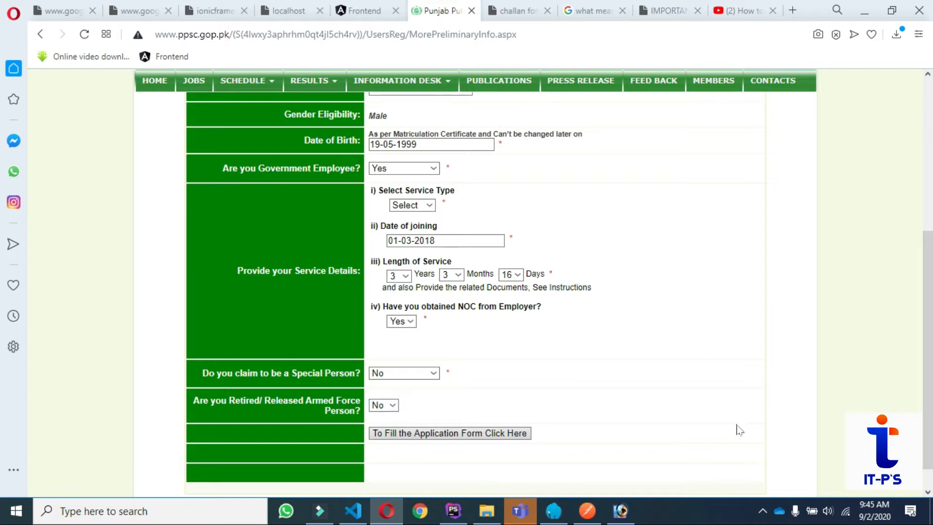
{"action": "left_click", "coordinate": [398, 434]}
{"action": "left_click", "coordinate": [467, 438]}
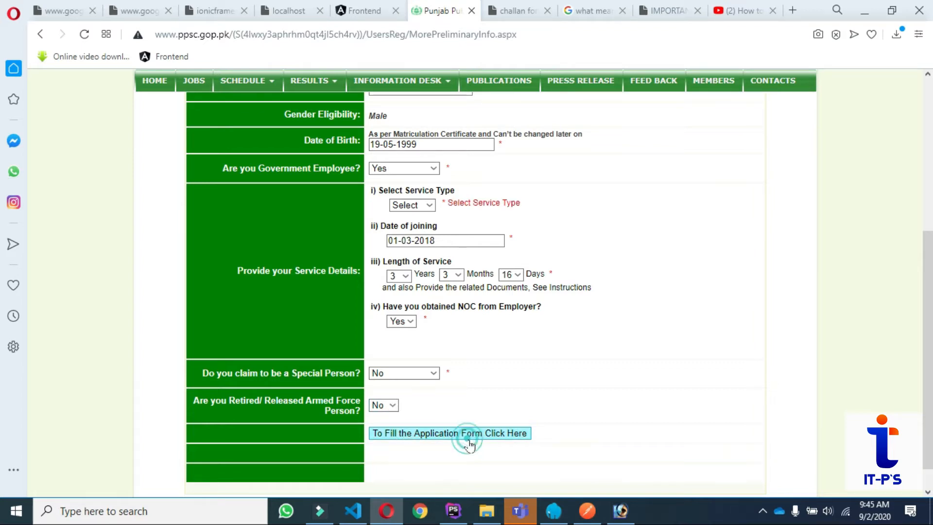
{"action": "left_click", "coordinate": [429, 207]}
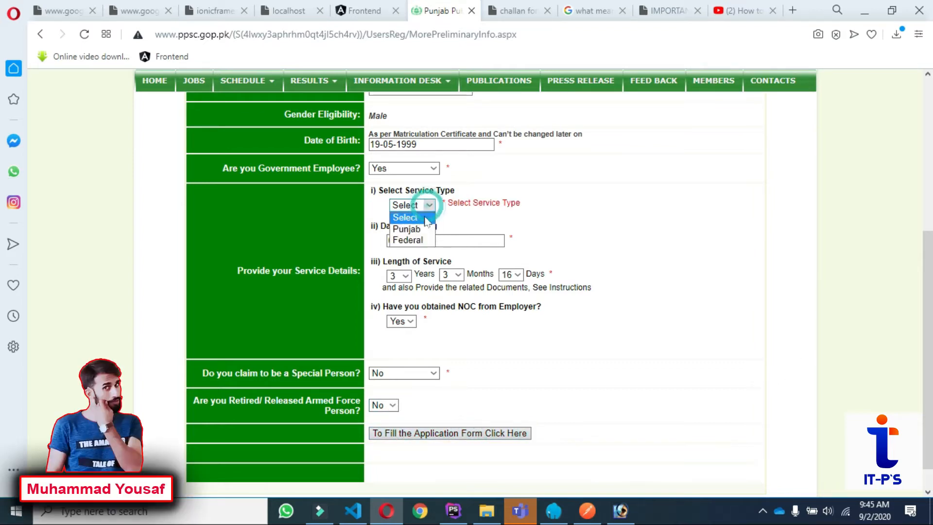
{"action": "left_click", "coordinate": [413, 229]}
{"action": "left_click", "coordinate": [480, 432]}
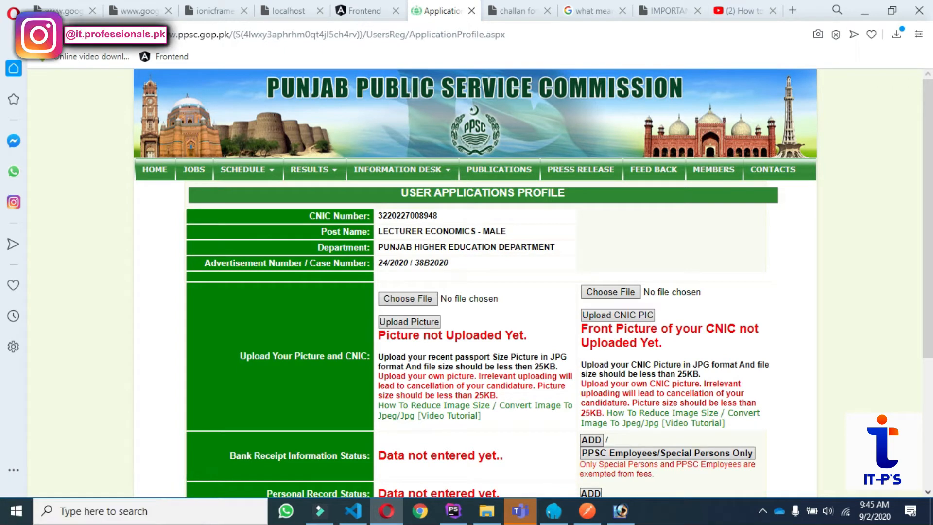
Choose images.jpg from This PC > Music as the candidate's picture file.
{"action": "left_click", "coordinate": [418, 300]}
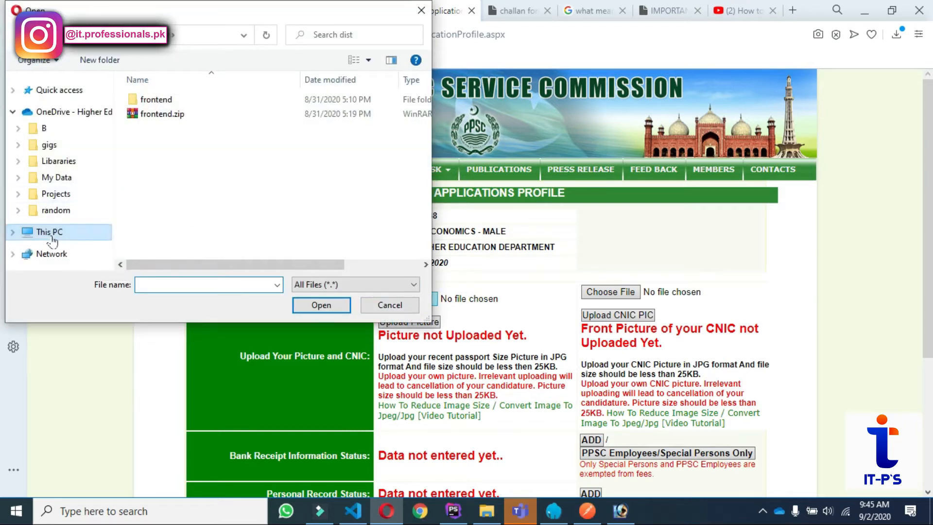
{"action": "left_click", "coordinate": [65, 91]}
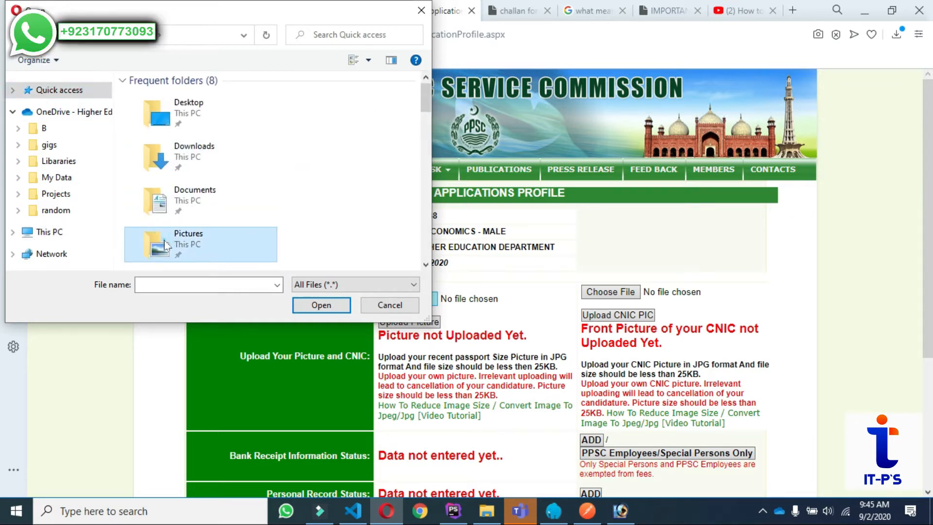
{"action": "double_click", "coordinate": [216, 251]}
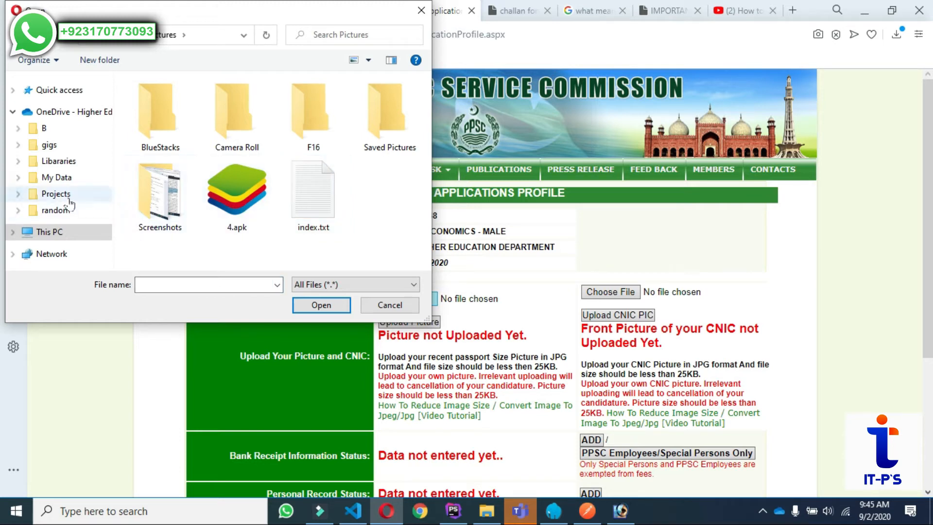
{"action": "left_click", "coordinate": [75, 89]}
{"action": "scroll", "coordinate": [287, 203], "scroll_direction": "down", "scroll_amount": 2}
{"action": "left_click", "coordinate": [186, 232]}
{"action": "double_click", "coordinate": [186, 232]}
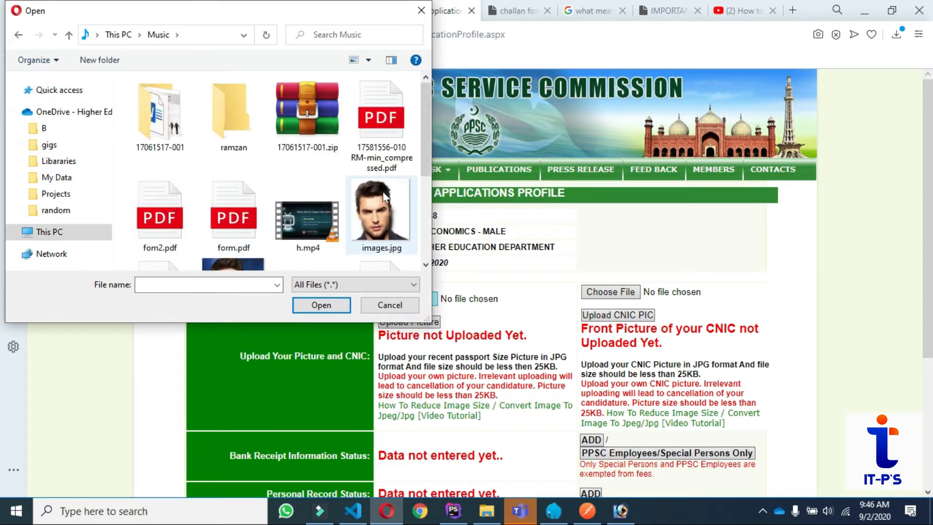
{"action": "double_click", "coordinate": [384, 195]}
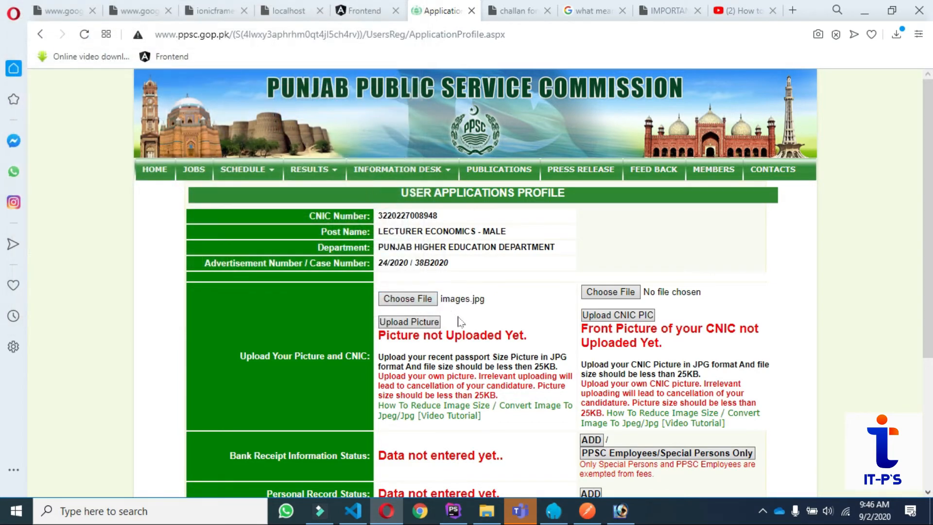
Search Google for 'image size reducer' and open the reduceimages.com result in a new tab.
{"action": "left_click", "coordinate": [592, 18]}
{"action": "left_click", "coordinate": [329, 102]}
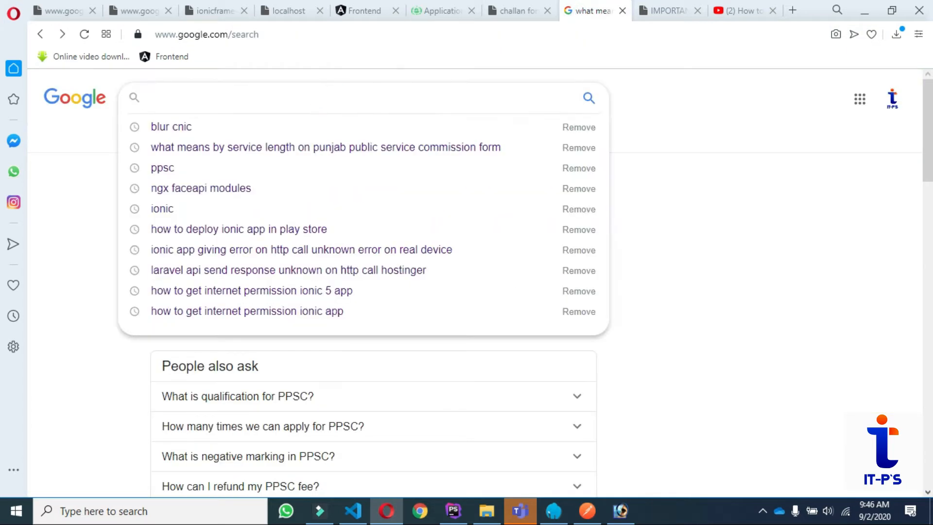
{"action": "type", "text": "image"}
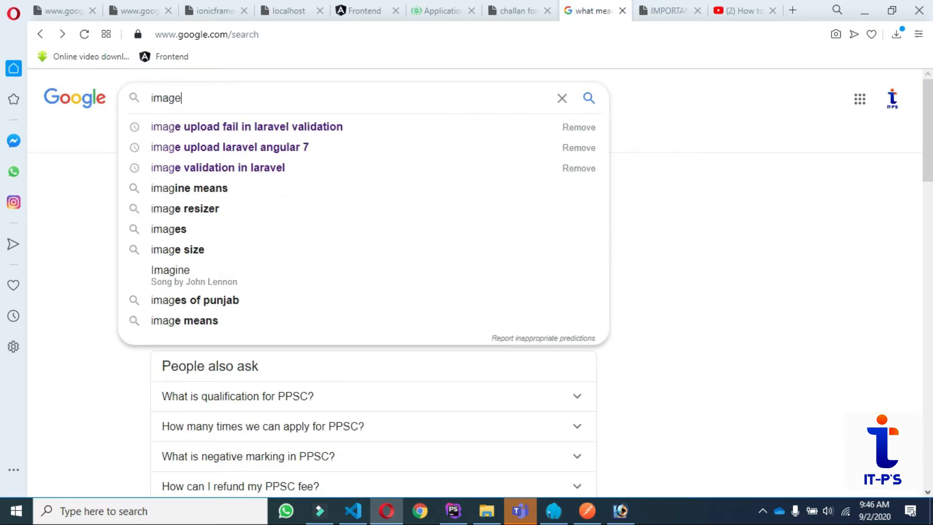
{"action": "type", "text": " size "}
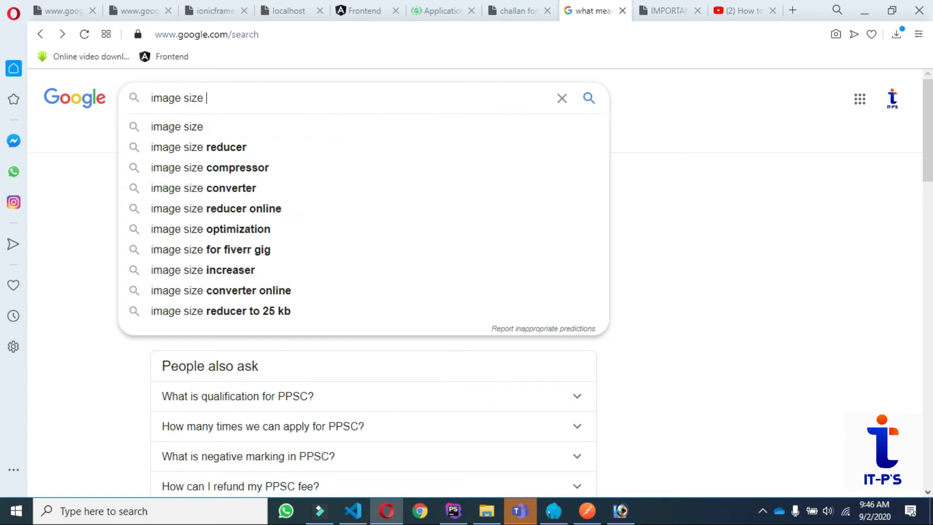
{"action": "type", "text": "reducer"}
{"action": "key", "text": "Return"}
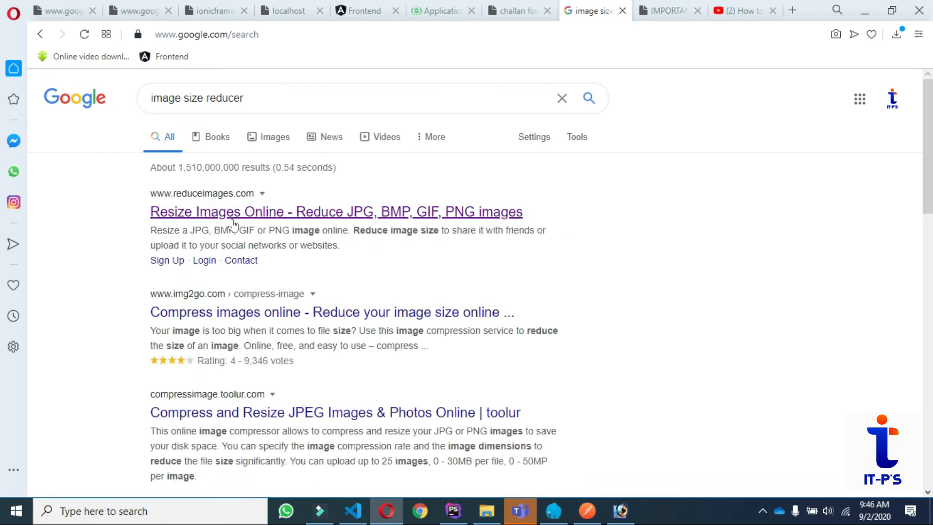
{"action": "right_click", "coordinate": [238, 221]}
{"action": "left_click", "coordinate": [272, 228]}
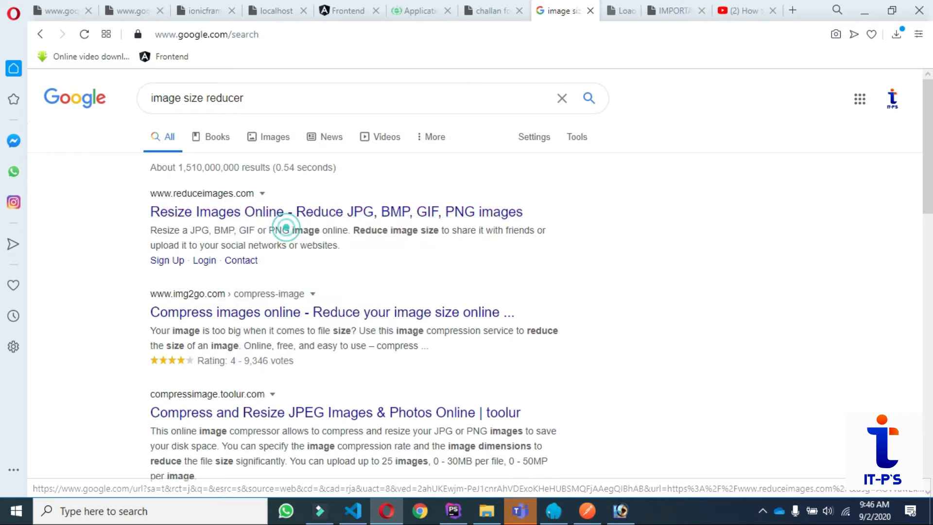
{"action": "left_click", "coordinate": [607, 14]}
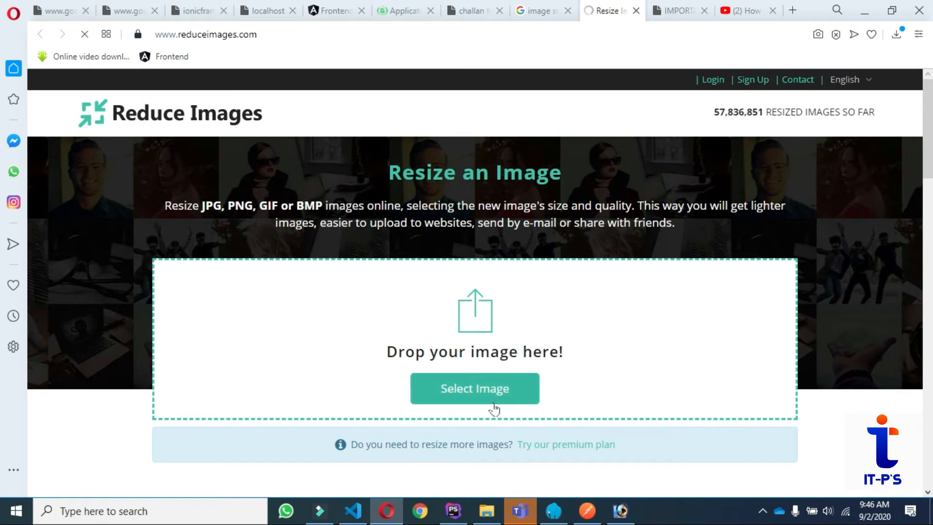
Leave the Reduce Images site and return to the Google results for image size reducer.
{"action": "scroll", "coordinate": [585, 343], "scroll_direction": "down", "scroll_amount": 3}
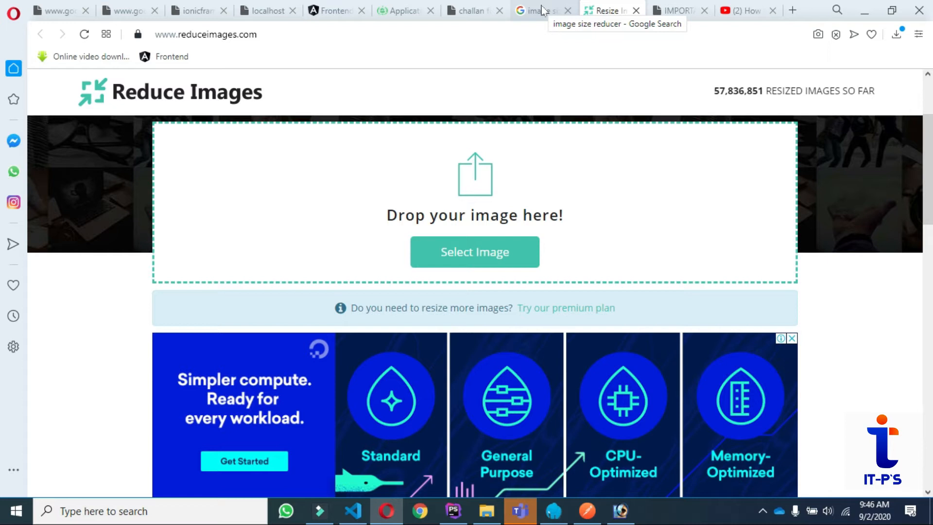
{"action": "left_click", "coordinate": [543, 11]}
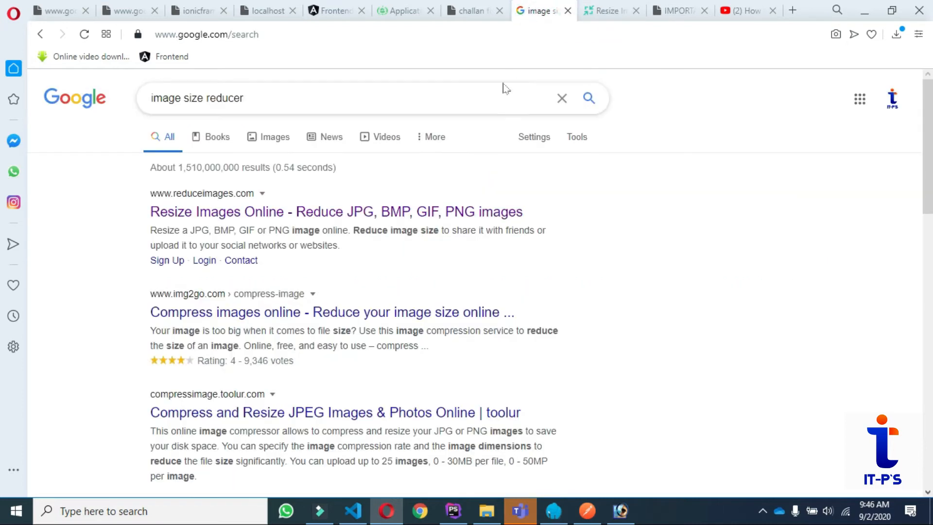
Back on the Application Profile, upload the chosen candidate picture to the profile.
{"action": "left_click", "coordinate": [479, 12]}
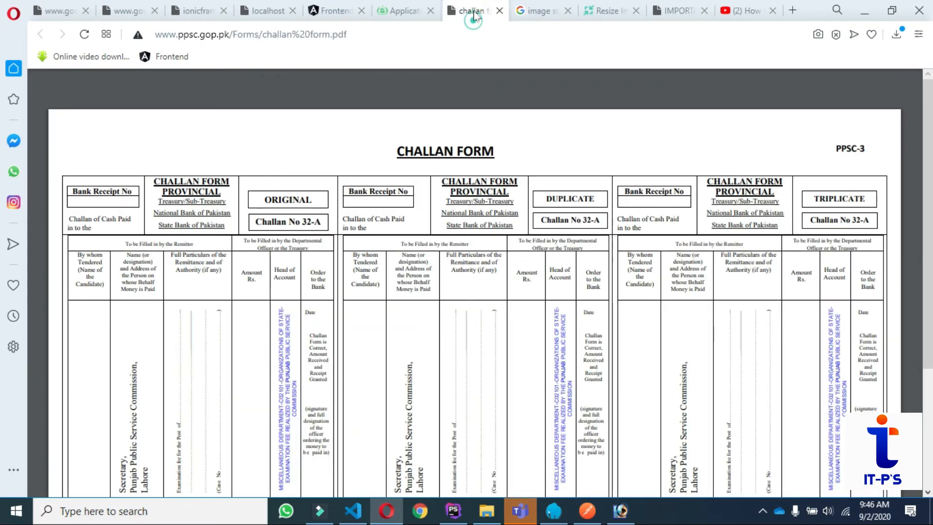
{"action": "left_click", "coordinate": [407, 11]}
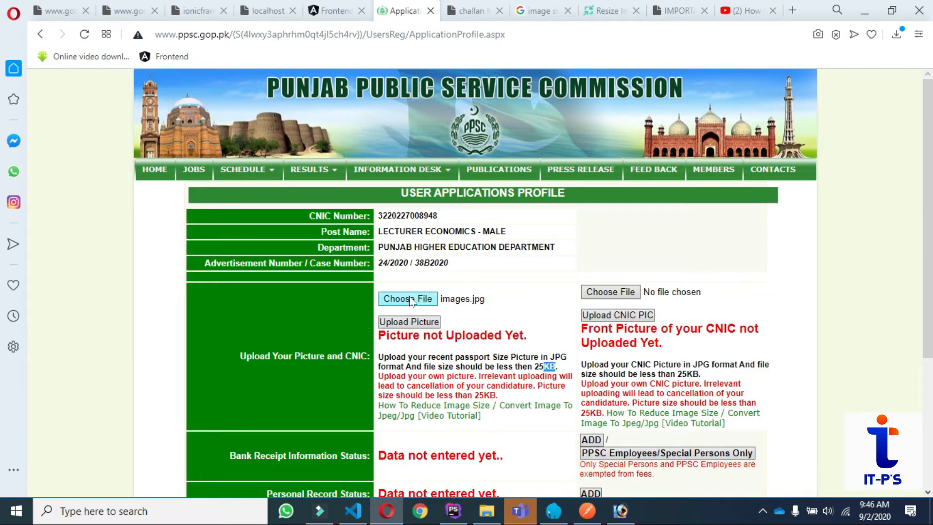
{"action": "left_click", "coordinate": [411, 323]}
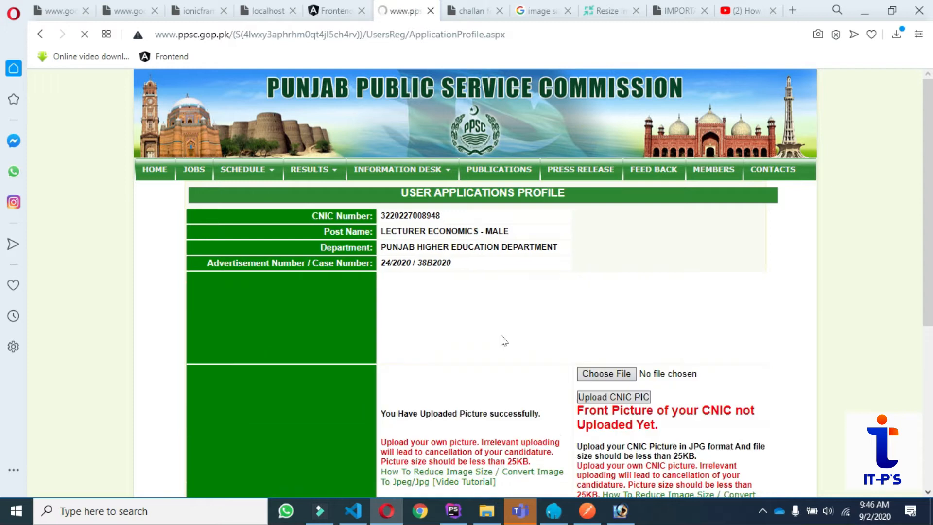
{"action": "scroll", "coordinate": [518, 324], "scroll_direction": "down", "scroll_amount": 3}
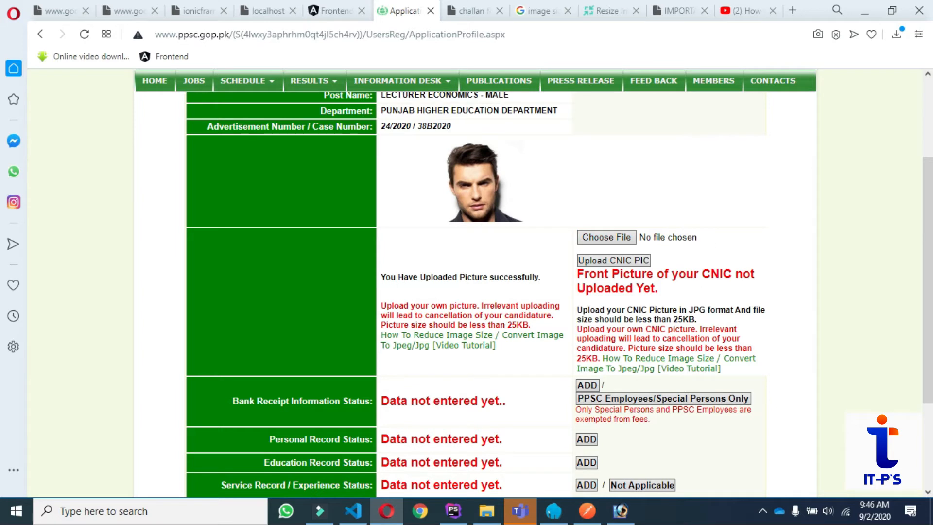
Choose sadsa.jpg as the CNIC front picture and upload it beside the candidate photo.
{"action": "left_click", "coordinate": [624, 243]}
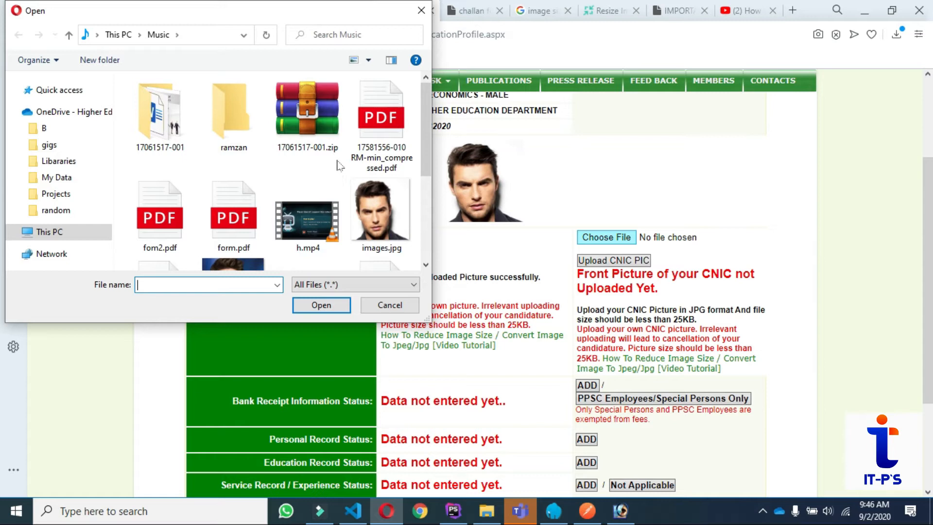
{"action": "scroll", "coordinate": [345, 168], "scroll_direction": "down", "scroll_amount": 1}
{"action": "scroll", "coordinate": [347, 174], "scroll_direction": "down", "scroll_amount": 1}
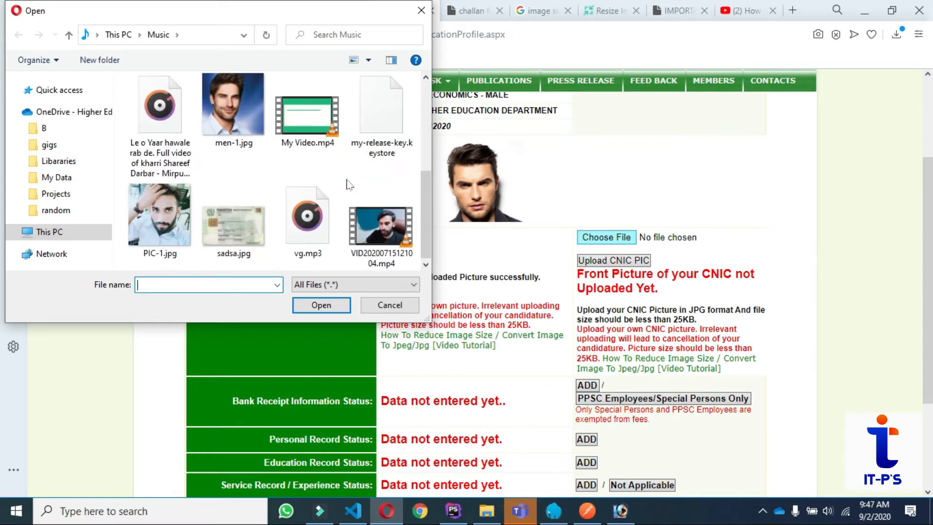
{"action": "double_click", "coordinate": [236, 223]}
{"action": "left_click", "coordinate": [605, 261]}
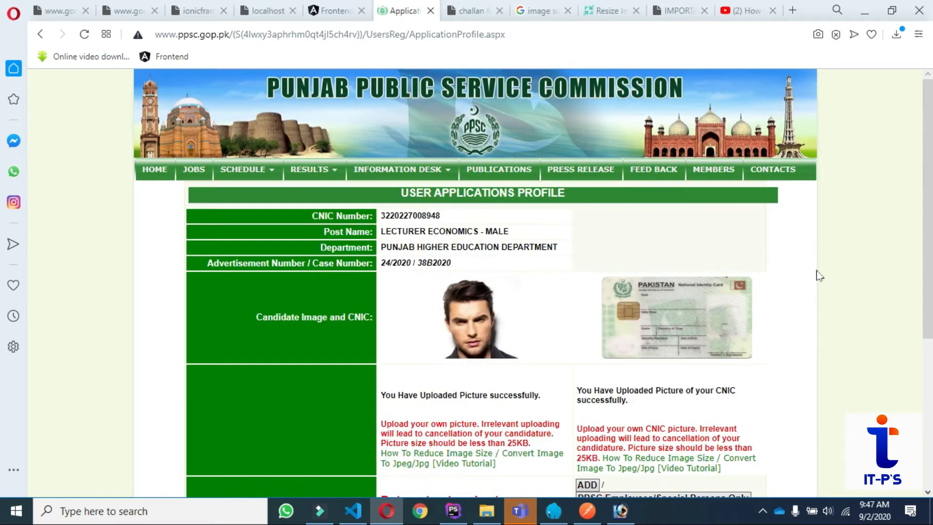
{"action": "scroll", "coordinate": [767, 343], "scroll_direction": "down", "scroll_amount": 1}
{"action": "scroll", "coordinate": [770, 347], "scroll_direction": "down", "scroll_amount": 1}
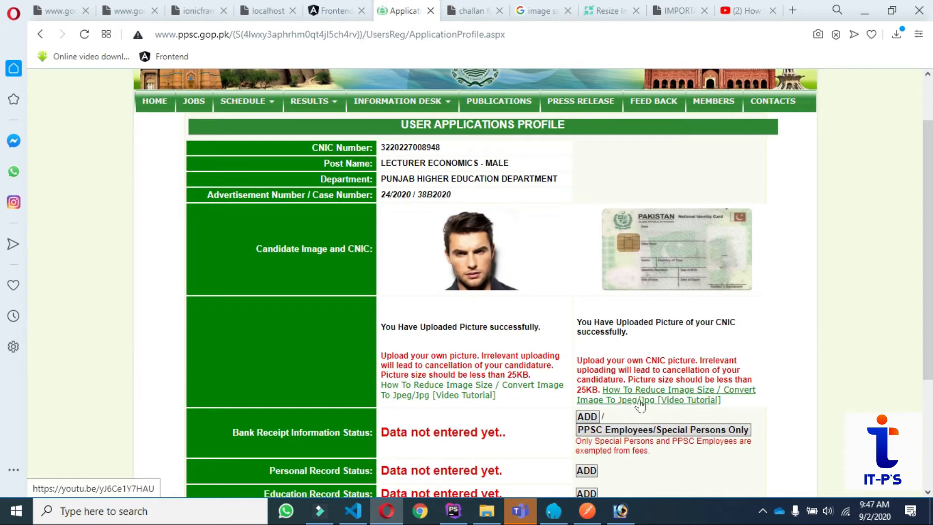
{"action": "scroll", "coordinate": [474, 394], "scroll_direction": "down", "scroll_amount": 3}
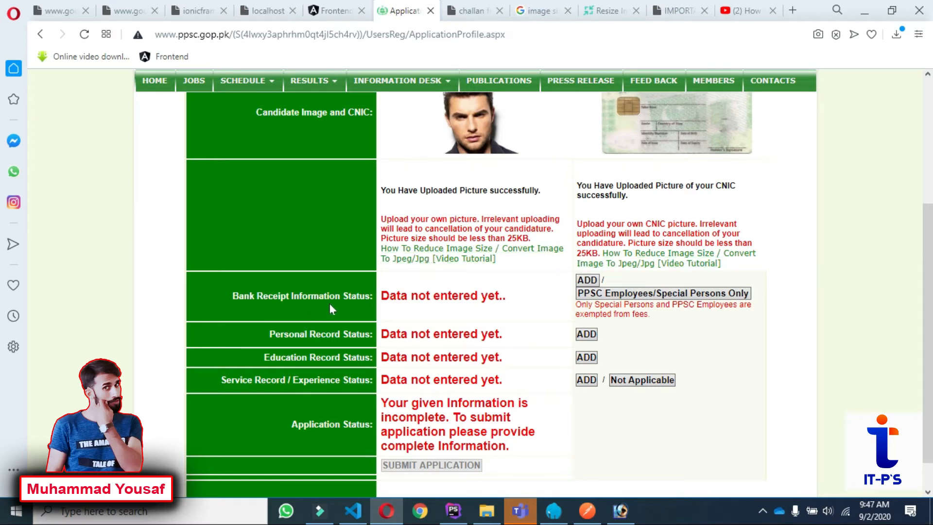
Open the Bank Receipt Information form and upload sadsa.jpg as the receipt image.
{"action": "left_click", "coordinate": [587, 281]}
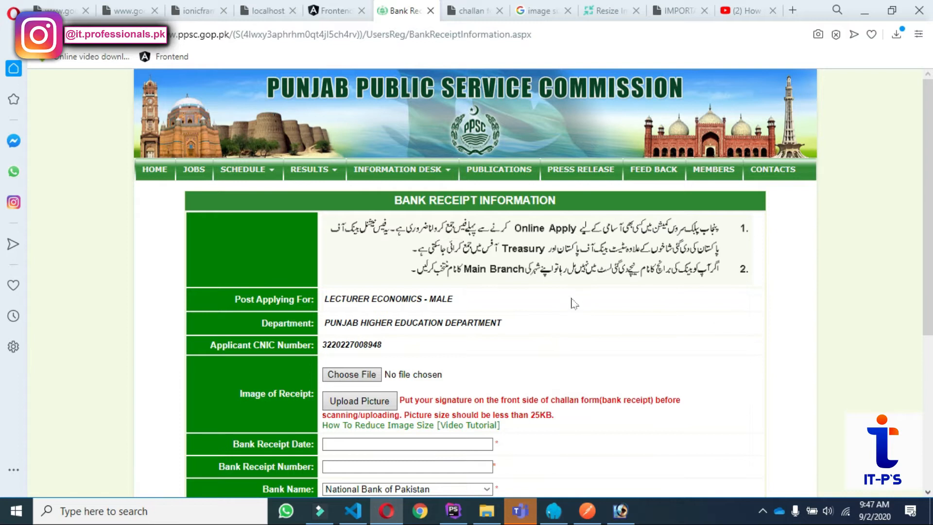
{"action": "scroll", "coordinate": [574, 303], "scroll_direction": "down", "scroll_amount": 2}
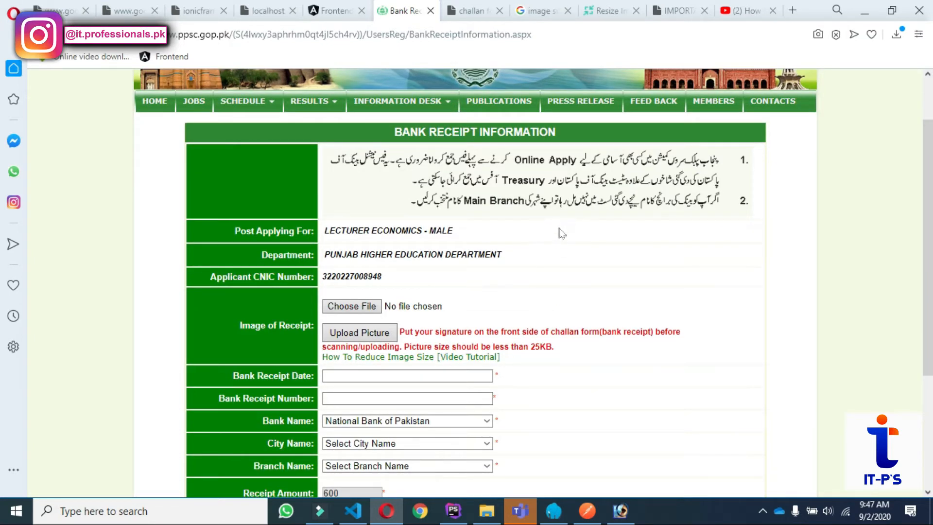
{"action": "left_click", "coordinate": [366, 307]}
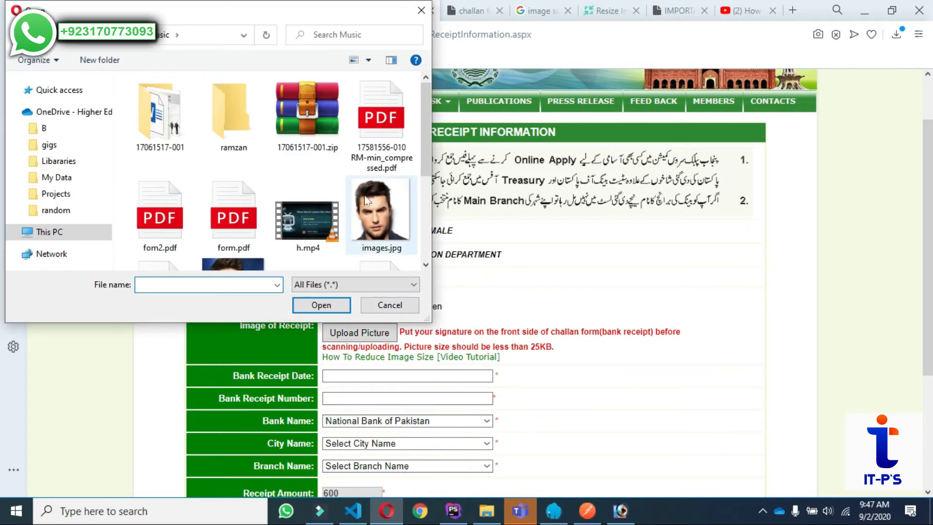
{"action": "scroll", "coordinate": [367, 200], "scroll_direction": "down", "scroll_amount": 3}
{"action": "left_click", "coordinate": [241, 239]}
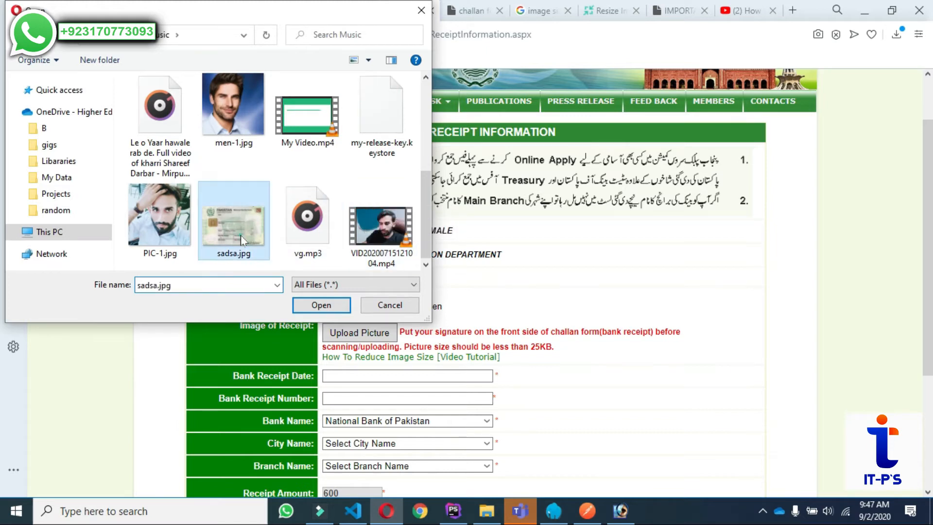
{"action": "double_click", "coordinate": [241, 240]}
{"action": "left_click", "coordinate": [360, 333]}
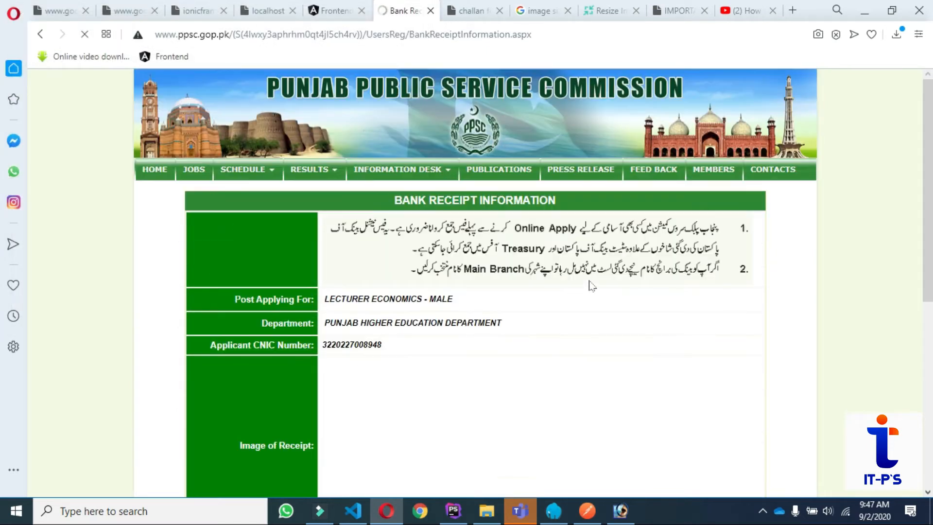
{"action": "scroll", "coordinate": [591, 278], "scroll_direction": "down", "scroll_amount": 3}
{"action": "scroll", "coordinate": [591, 278], "scroll_direction": "up", "scroll_amount": 2}
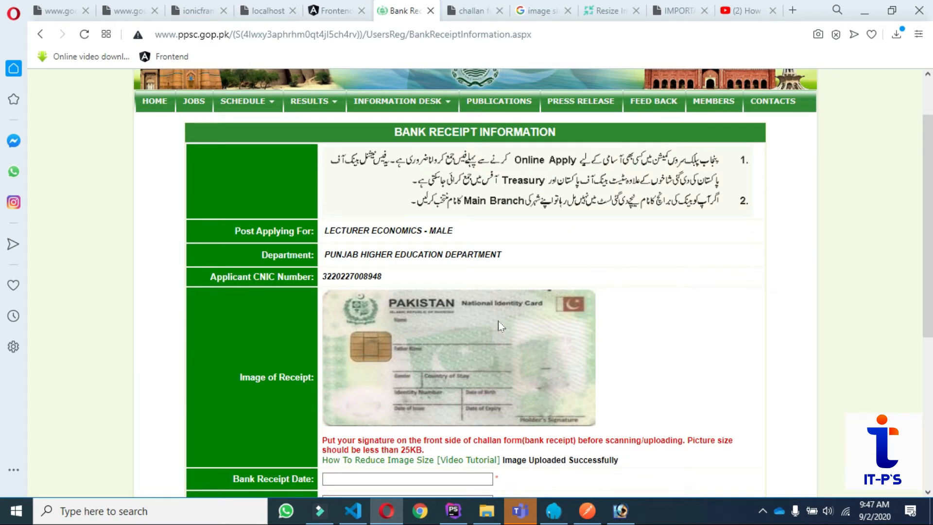
Set the bank receipt date to 15-09-2020 and enter receipt number 116.
{"action": "scroll", "coordinate": [635, 225], "scroll_direction": "down", "scroll_amount": 2}
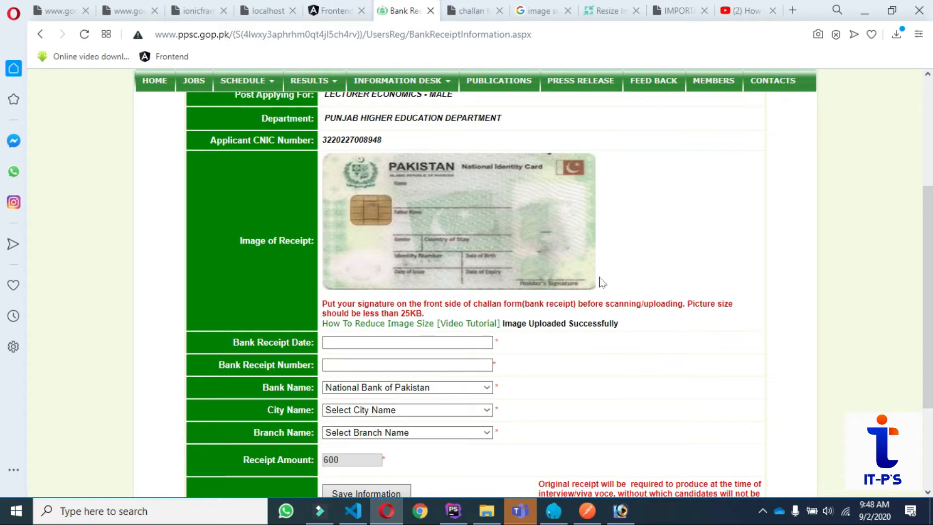
{"action": "left_click", "coordinate": [408, 342]}
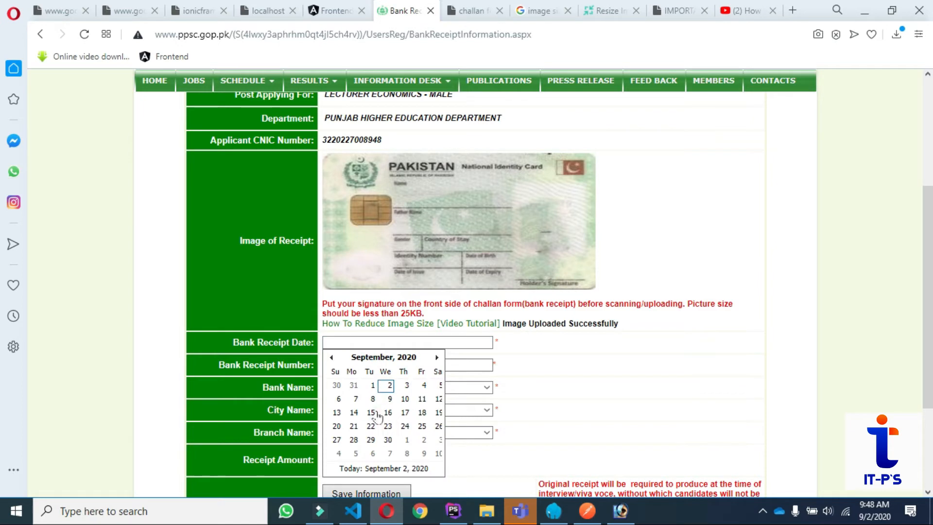
{"action": "left_click", "coordinate": [377, 413]}
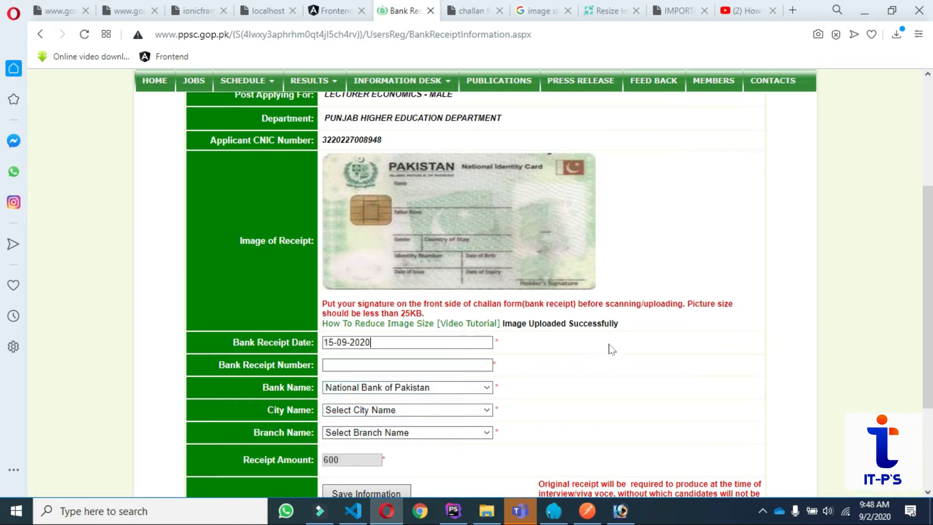
{"action": "left_click", "coordinate": [348, 365]}
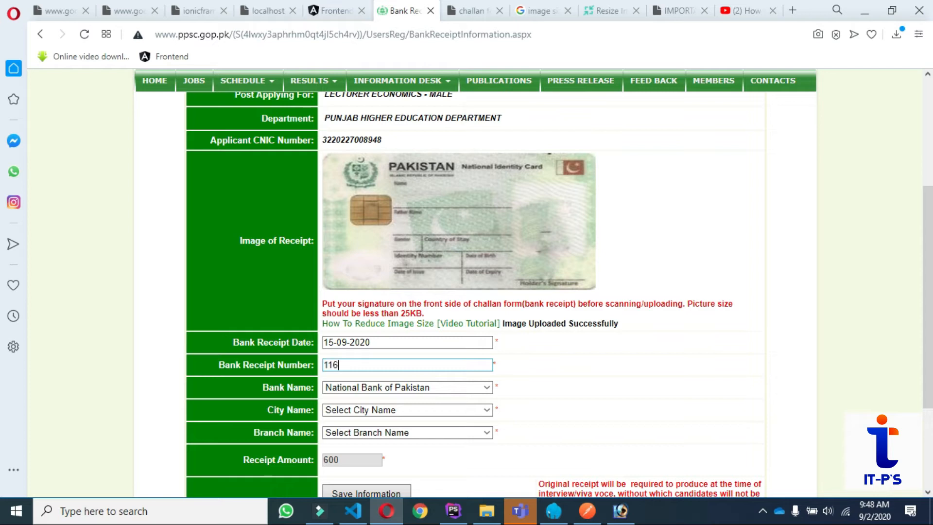
{"action": "scroll", "coordinate": [631, 327], "scroll_direction": "down", "scroll_amount": 2}
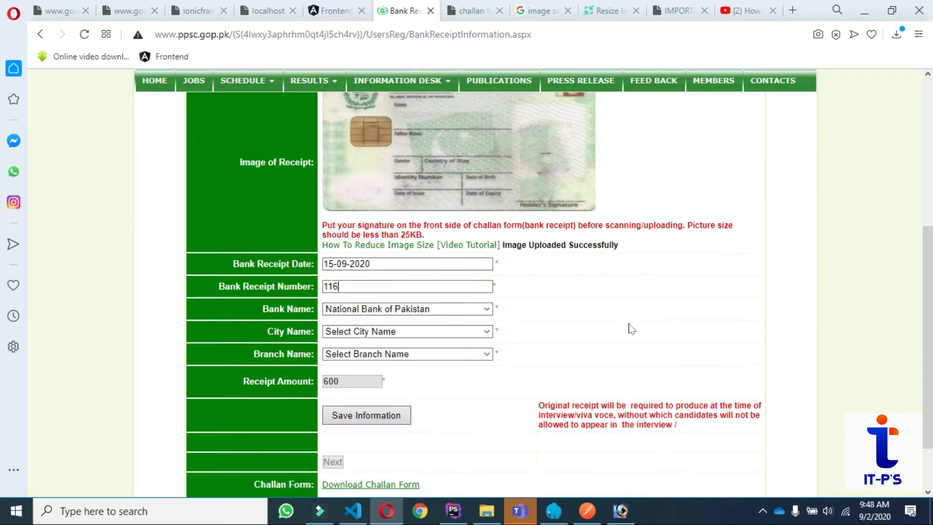
{"action": "scroll", "coordinate": [631, 327], "scroll_direction": "down", "scroll_amount": 2}
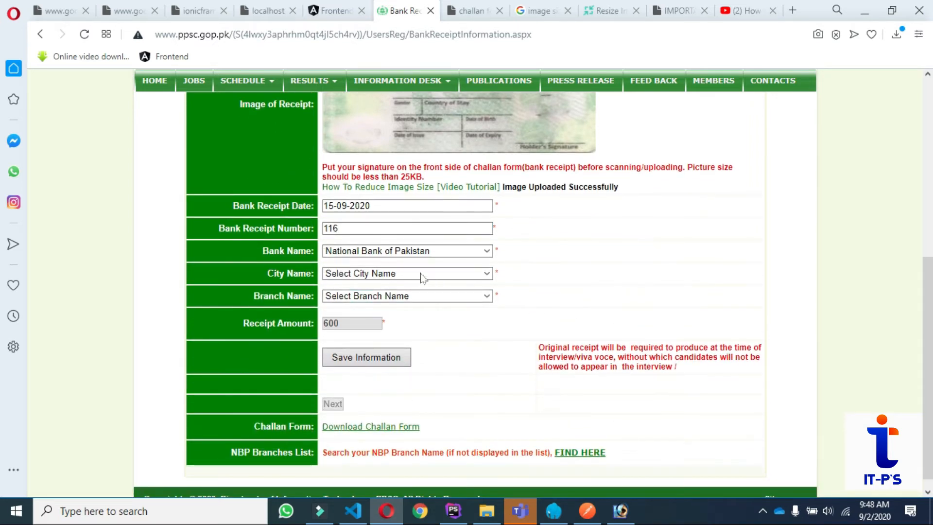
Select National Bank of Pakistan, Bahawalpur, Qaim Pur Br branch, and save the receipt information.
{"action": "left_click", "coordinate": [389, 253]}
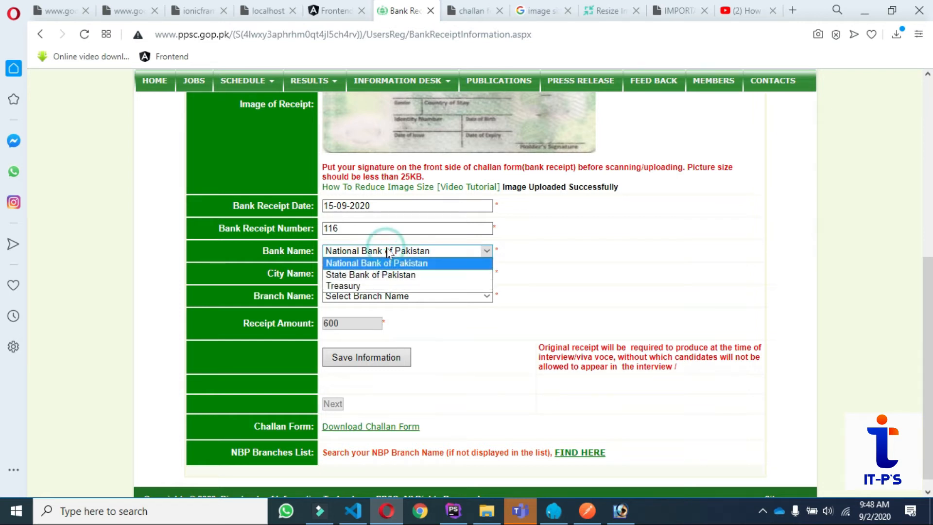
{"action": "left_click", "coordinate": [365, 276]}
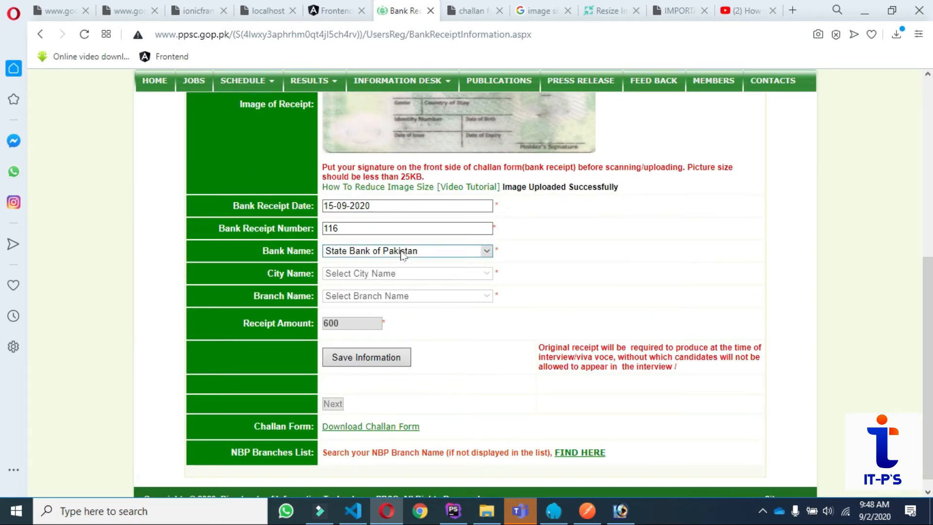
{"action": "left_click", "coordinate": [470, 254]}
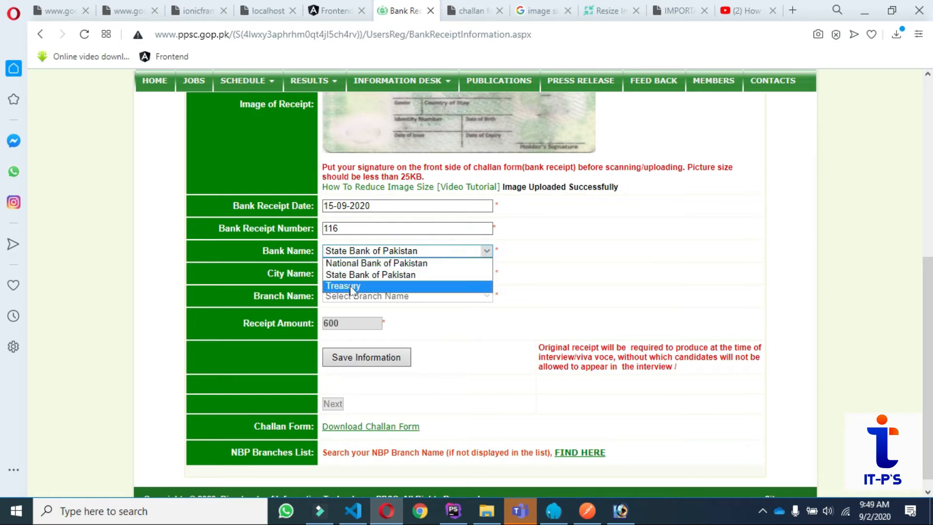
{"action": "left_click", "coordinate": [351, 262]}
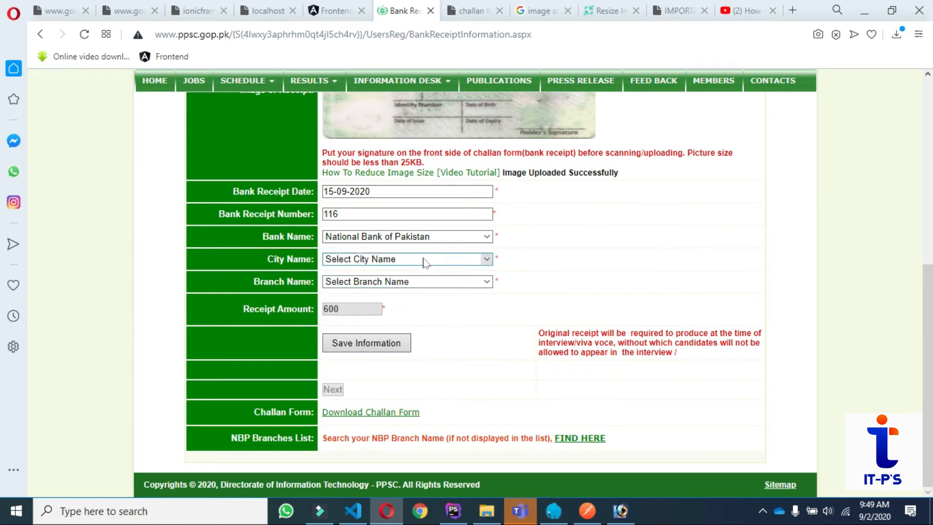
{"action": "left_click", "coordinate": [382, 260]}
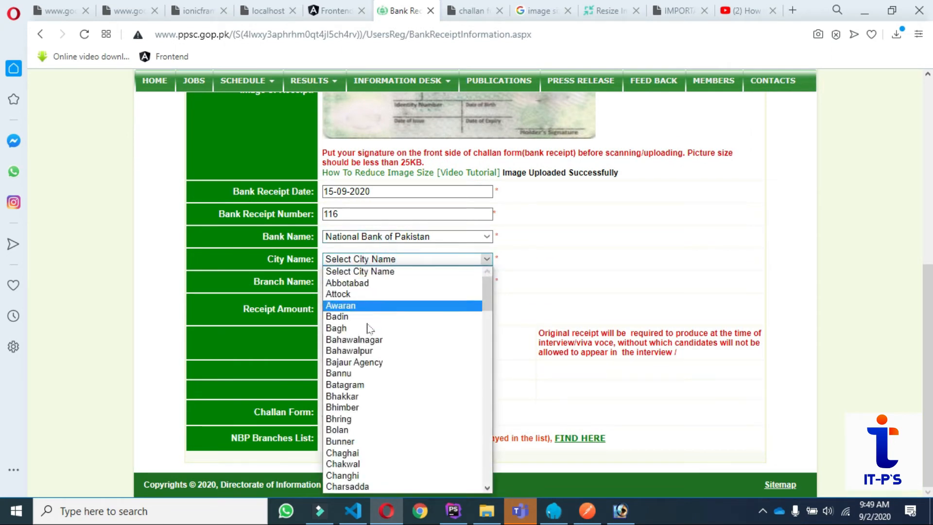
{"action": "left_click", "coordinate": [352, 354]}
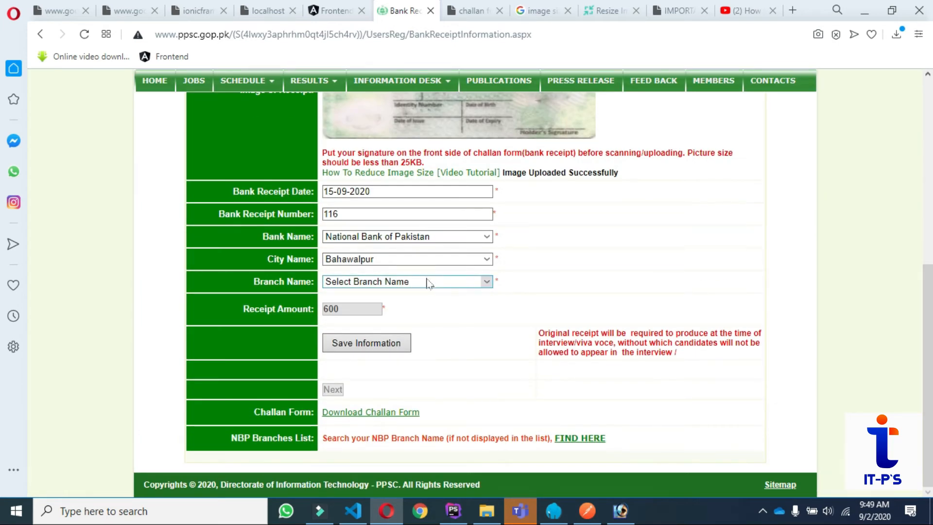
{"action": "left_click", "coordinate": [428, 287]}
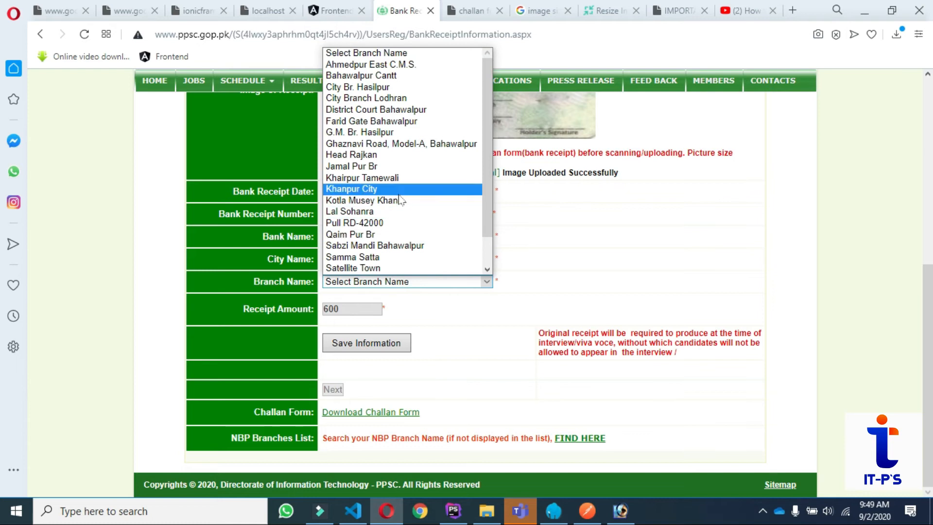
{"action": "left_click", "coordinate": [397, 234]}
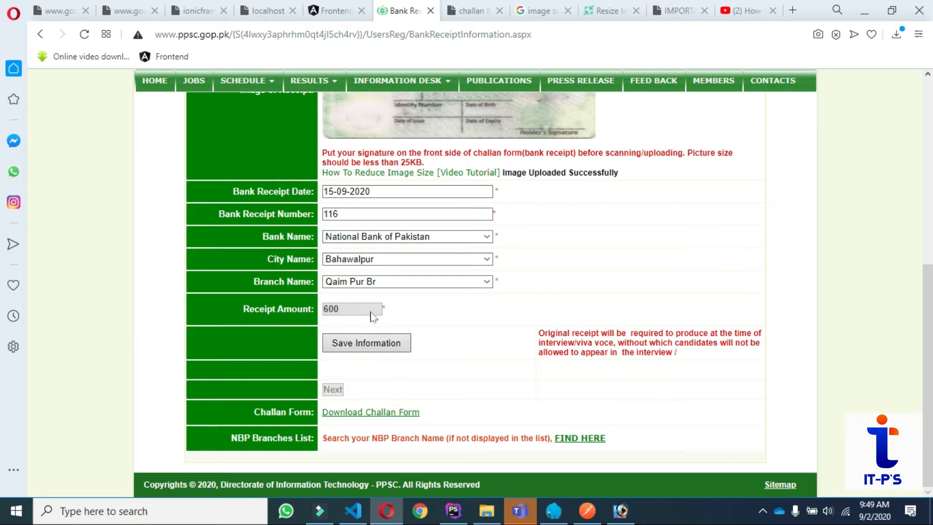
{"action": "left_click", "coordinate": [356, 348]}
Change the receipt date's month to 8 and try saving the receipt information.
{"action": "scroll", "coordinate": [504, 338], "scroll_direction": "down", "scroll_amount": 4}
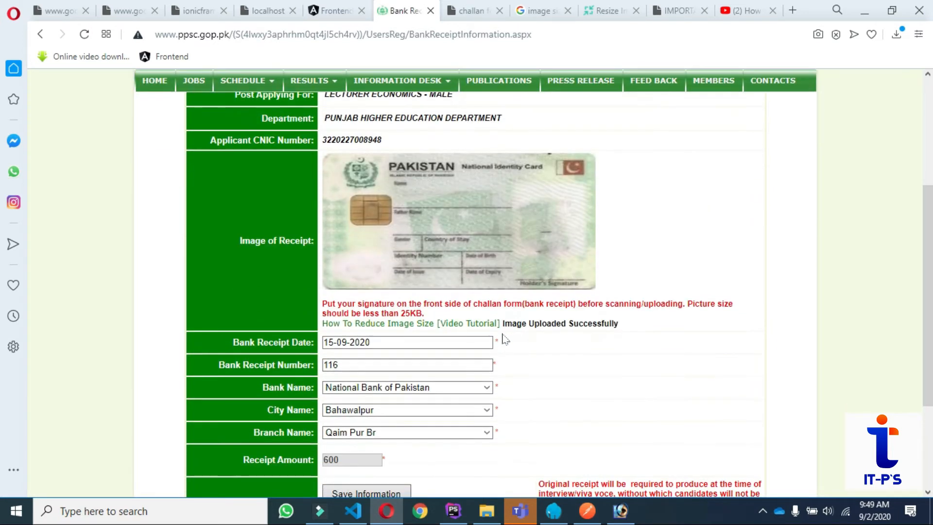
{"action": "scroll", "coordinate": [504, 339], "scroll_direction": "down", "scroll_amount": 3}
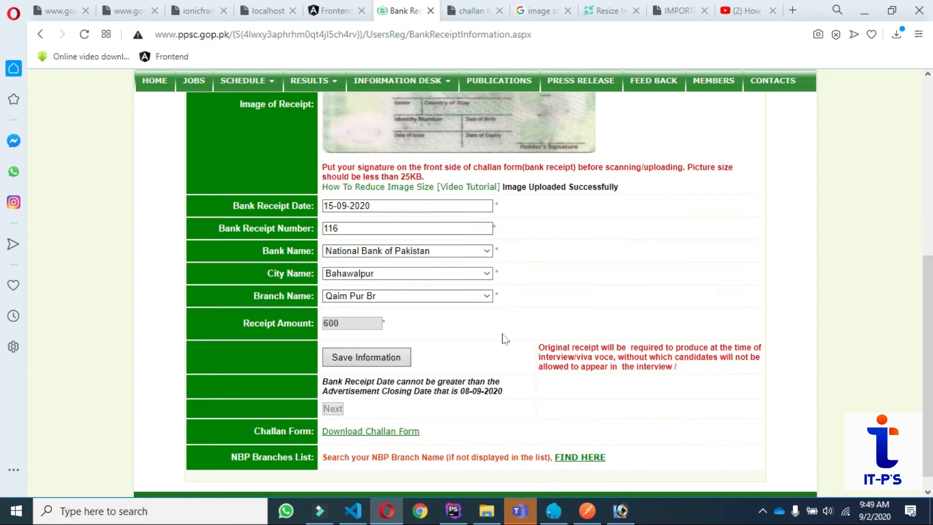
{"action": "scroll", "coordinate": [505, 338], "scroll_direction": "down", "scroll_amount": 1}
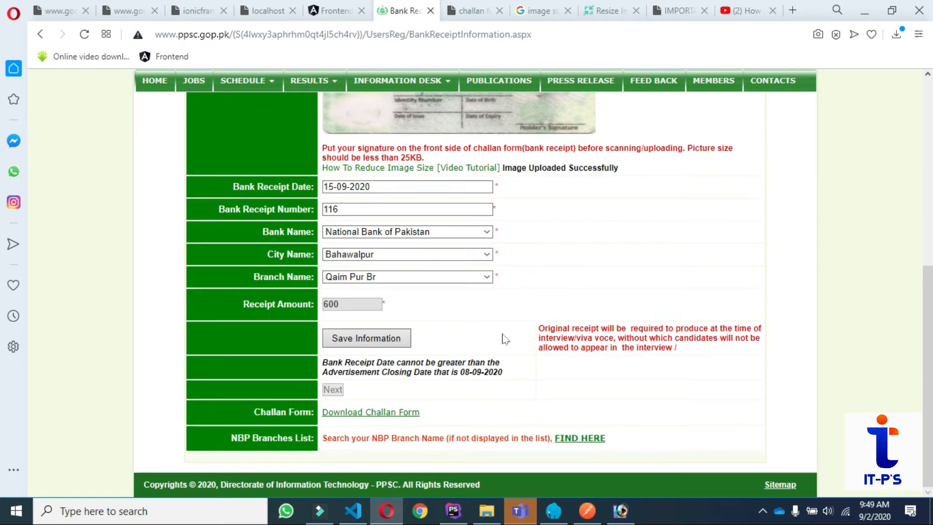
{"action": "scroll", "coordinate": [505, 339], "scroll_direction": "up", "scroll_amount": 7}
{"action": "scroll", "coordinate": [501, 333], "scroll_direction": "down", "scroll_amount": 4}
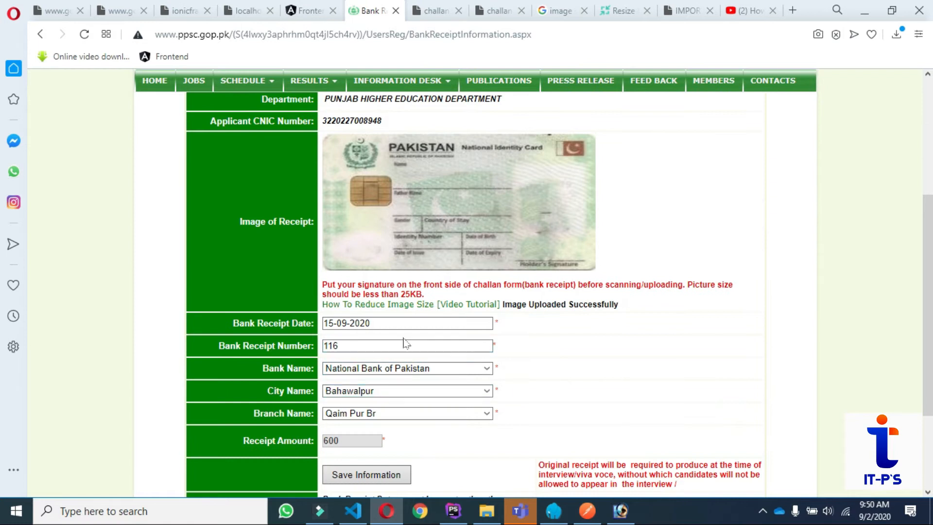
{"action": "left_click", "coordinate": [347, 324]}
{"action": "key", "text": "BackSpace"}
{"action": "type", "text": "8"}
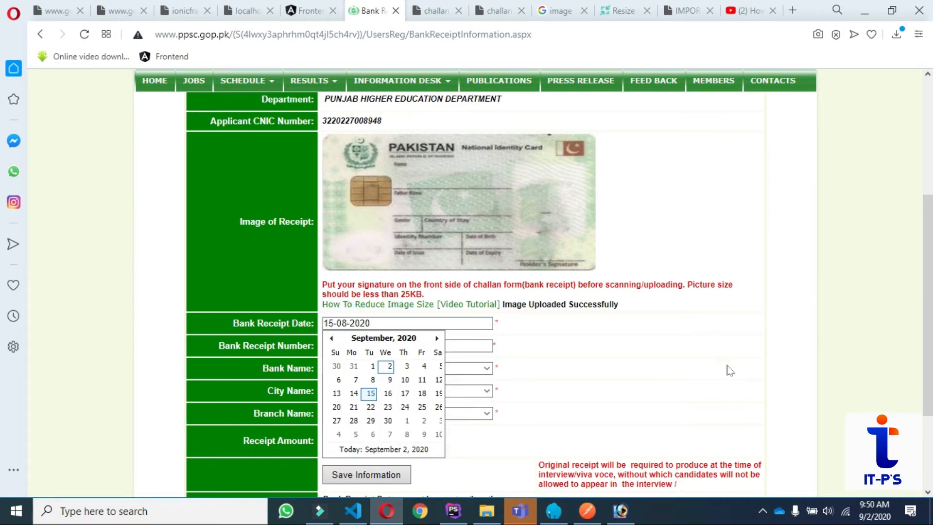
{"action": "left_click", "coordinate": [651, 387]}
{"action": "left_click", "coordinate": [357, 340]}
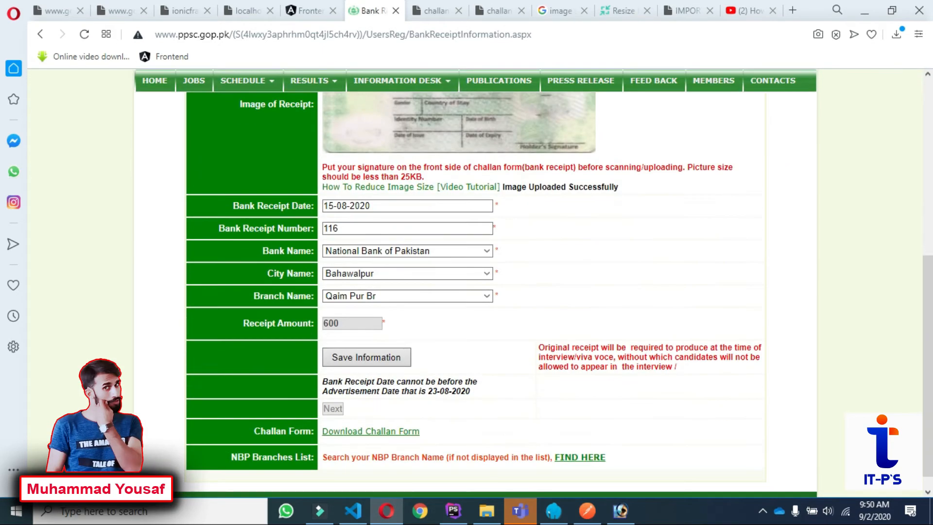
Save the receipt with date 02-09-2020 successfully and continue with Next.
{"action": "left_click", "coordinate": [389, 206]}
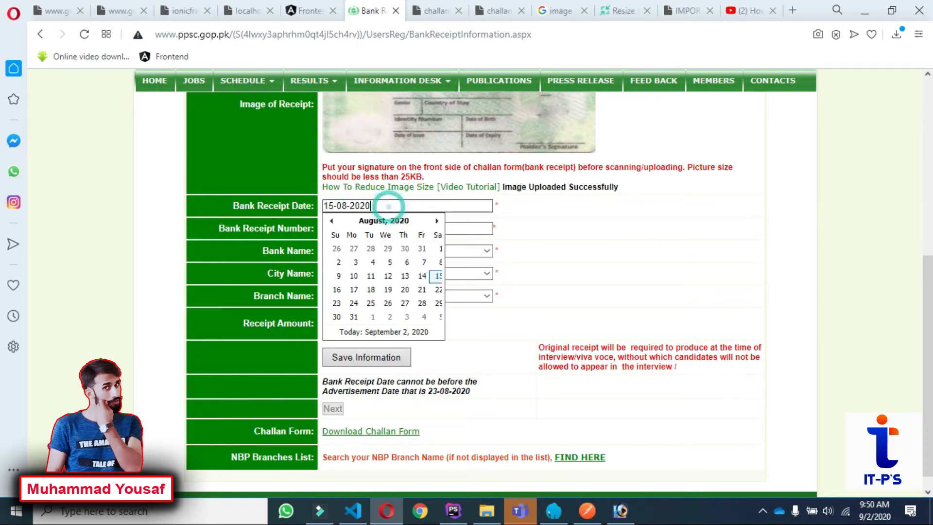
{"action": "left_click", "coordinate": [574, 272]}
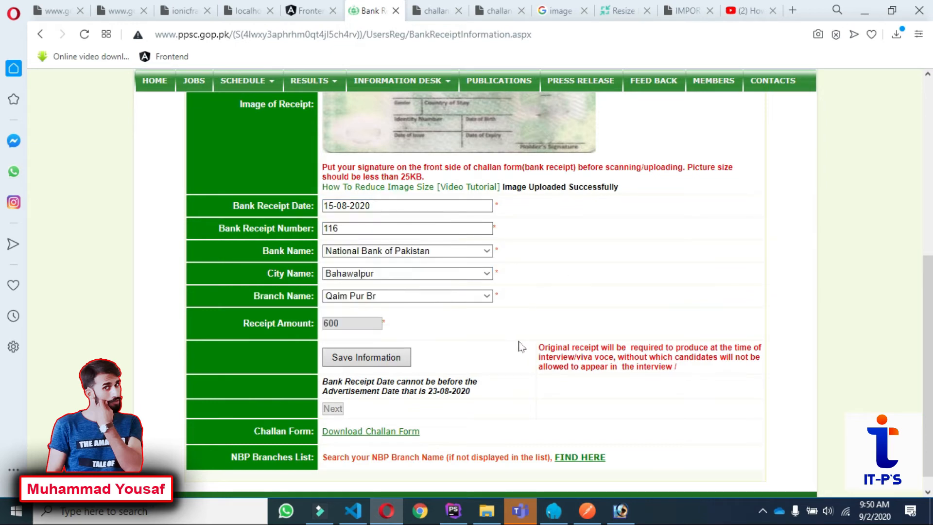
{"action": "scroll", "coordinate": [520, 333], "scroll_direction": "up", "scroll_amount": 5}
{"action": "scroll", "coordinate": [515, 326], "scroll_direction": "down", "scroll_amount": 6}
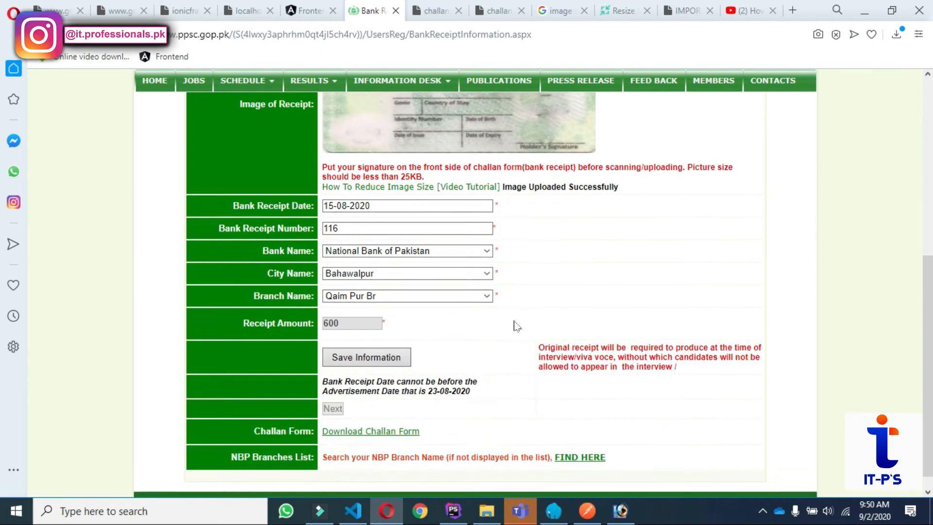
{"action": "left_click", "coordinate": [371, 338]}
{"action": "left_click", "coordinate": [367, 205]}
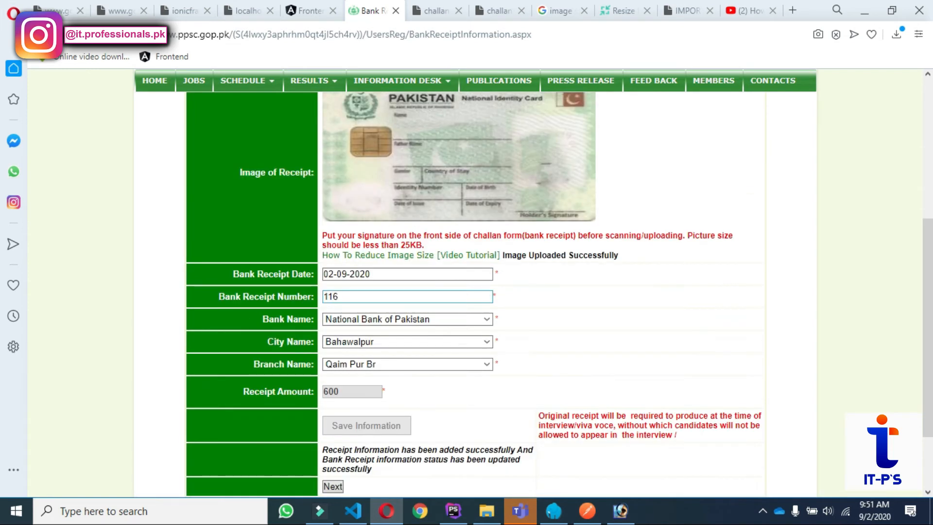
{"action": "scroll", "coordinate": [405, 399], "scroll_direction": "down", "scroll_amount": 2}
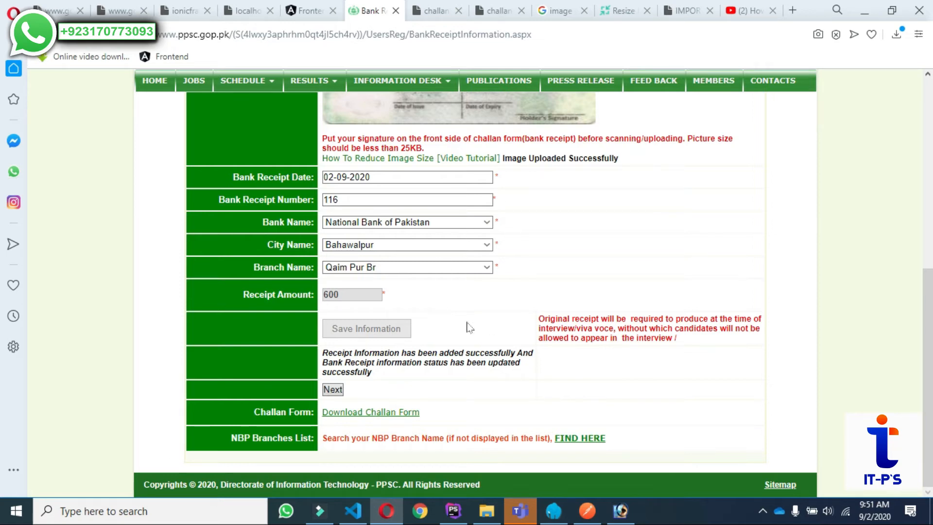
{"action": "left_click", "coordinate": [333, 389]}
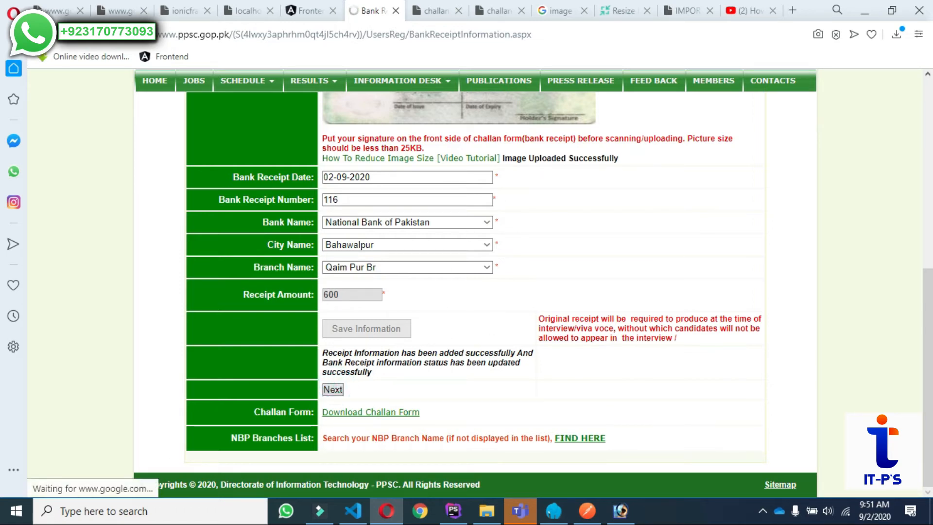
Open the Personal Information form via ADD beside Personal Record Status.
{"action": "scroll", "coordinate": [607, 299], "scroll_direction": "down", "scroll_amount": 5}
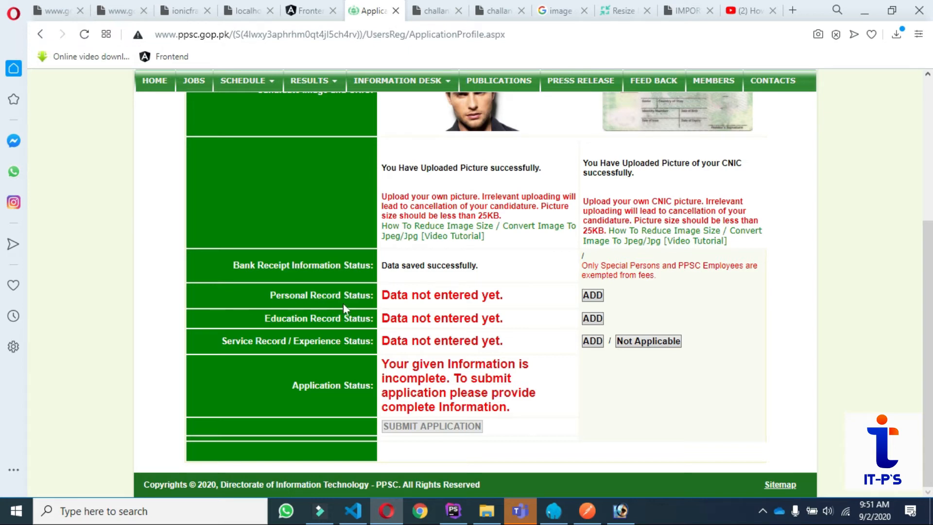
{"action": "left_click", "coordinate": [592, 295]}
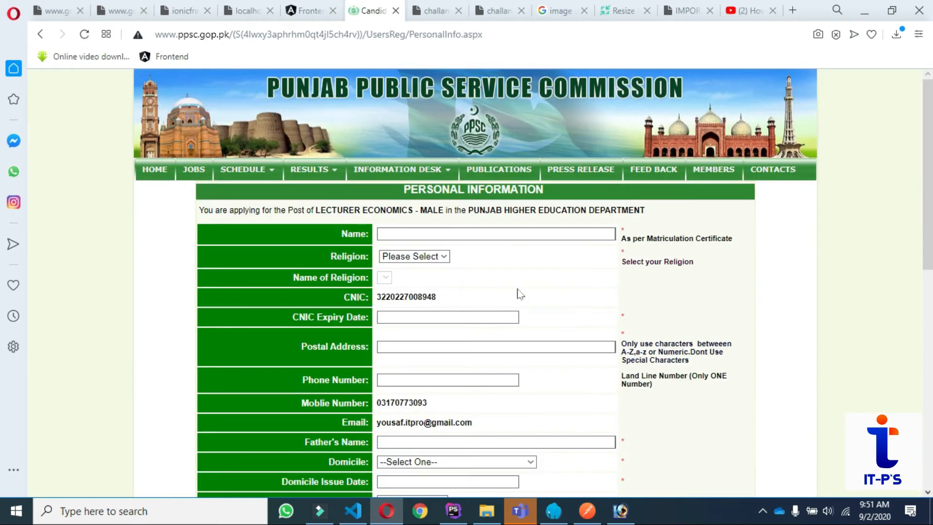
Select Muslim as the applicant's religion.
{"action": "left_click", "coordinate": [434, 233]}
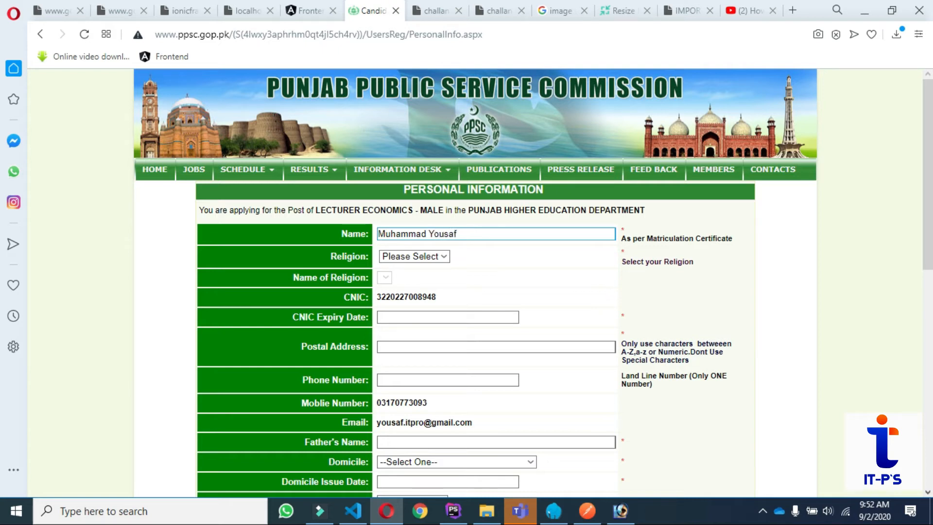
{"action": "left_click", "coordinate": [425, 257]}
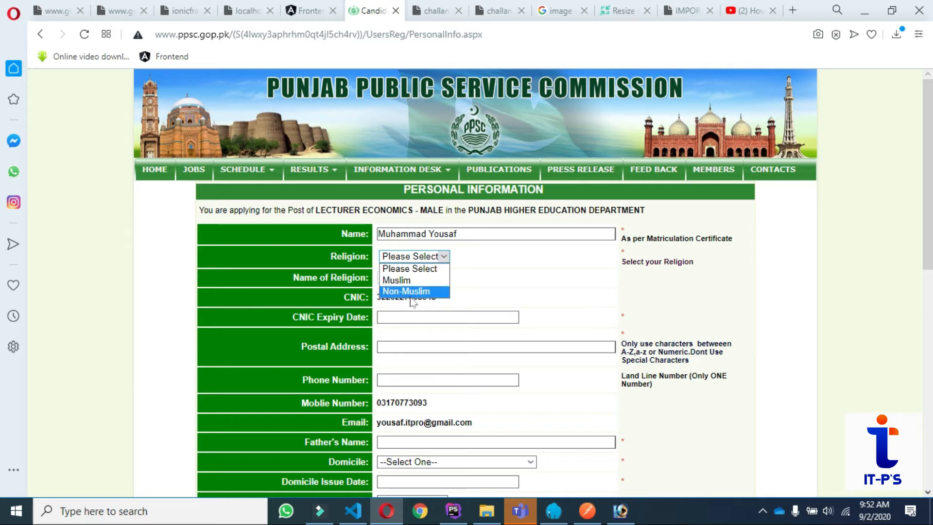
{"action": "left_click", "coordinate": [403, 281]}
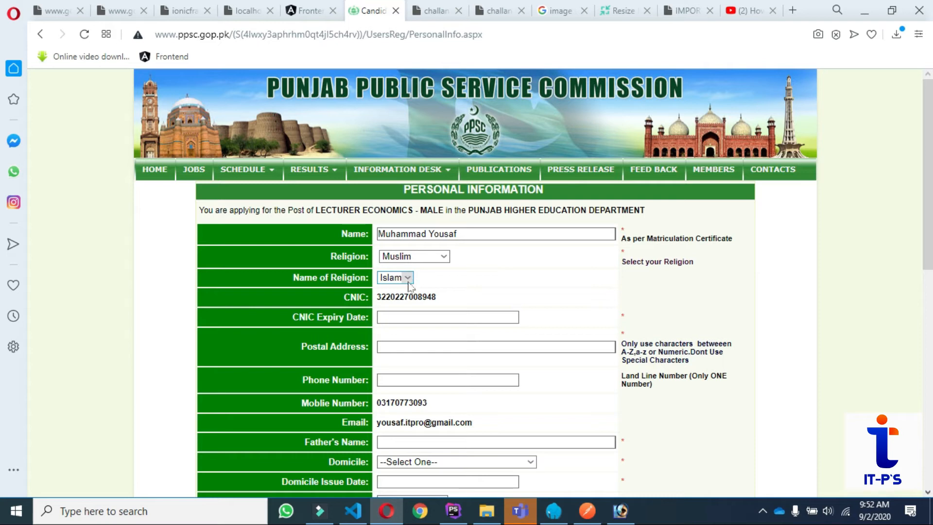
{"action": "scroll", "coordinate": [550, 281], "scroll_direction": "down", "scroll_amount": 1}
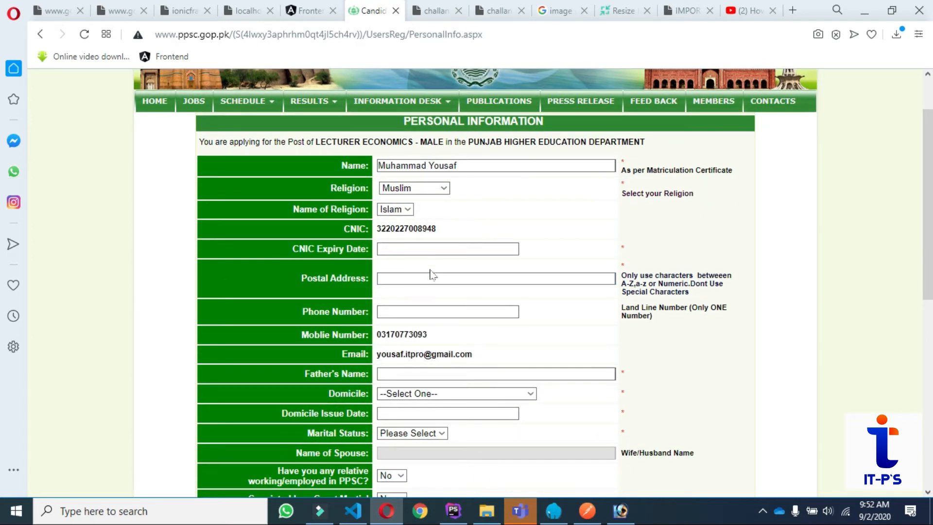
Set the CNIC expiry date to 10-03-2026.
{"action": "left_click", "coordinate": [417, 253]}
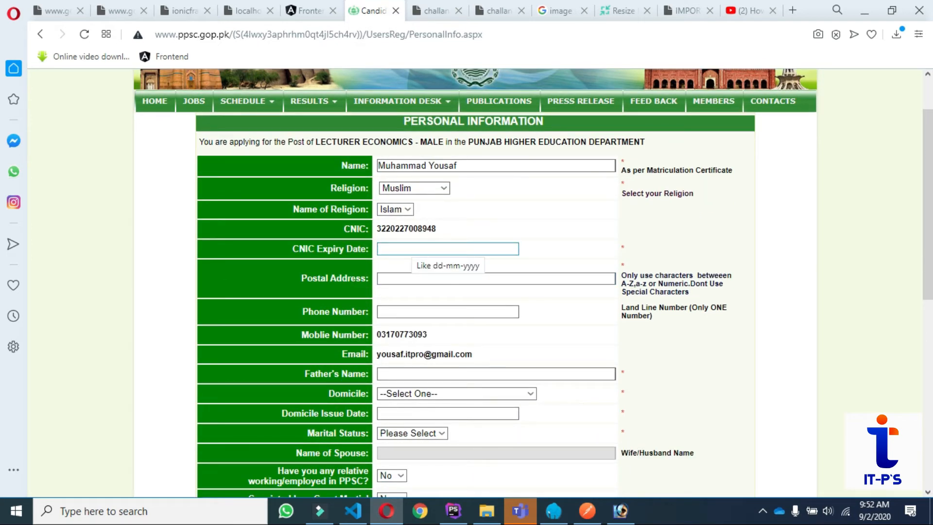
{"action": "left_click", "coordinate": [417, 247]}
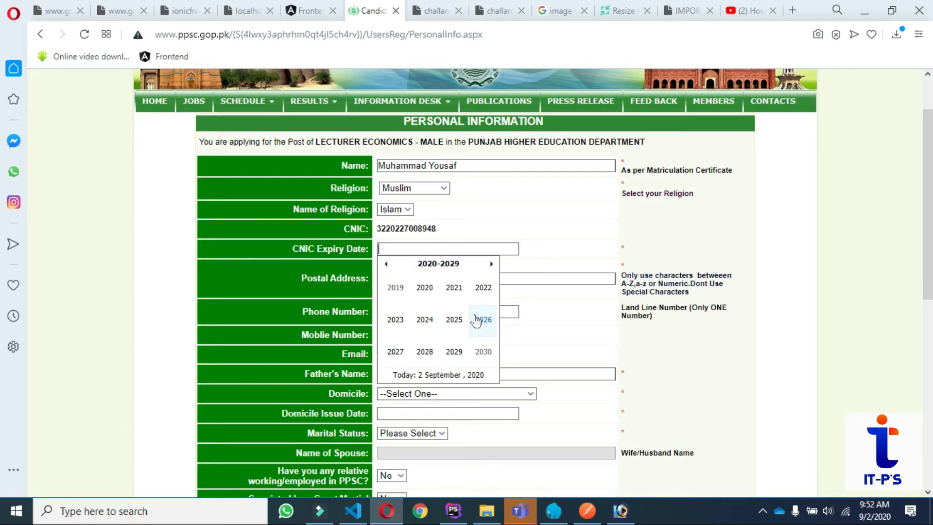
{"action": "left_click", "coordinate": [489, 328]}
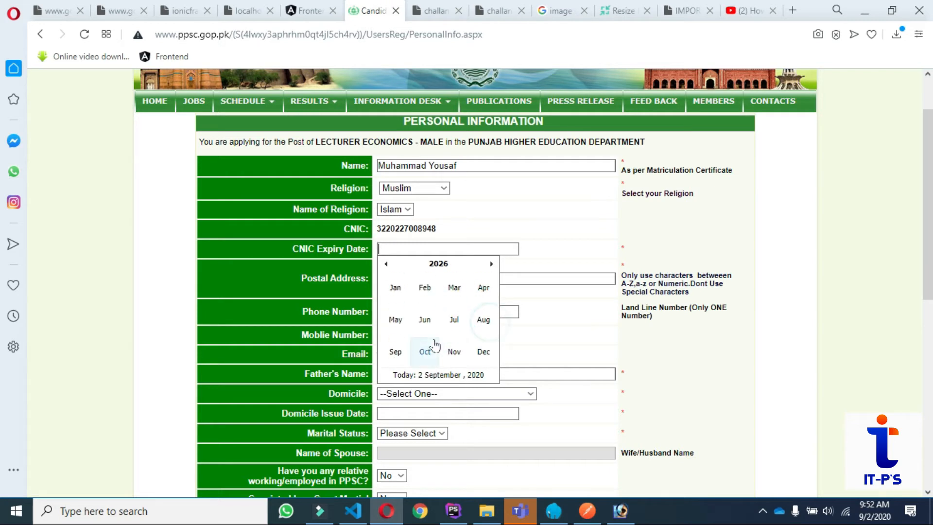
{"action": "left_click", "coordinate": [456, 289]}
{"action": "left_click", "coordinate": [426, 319]}
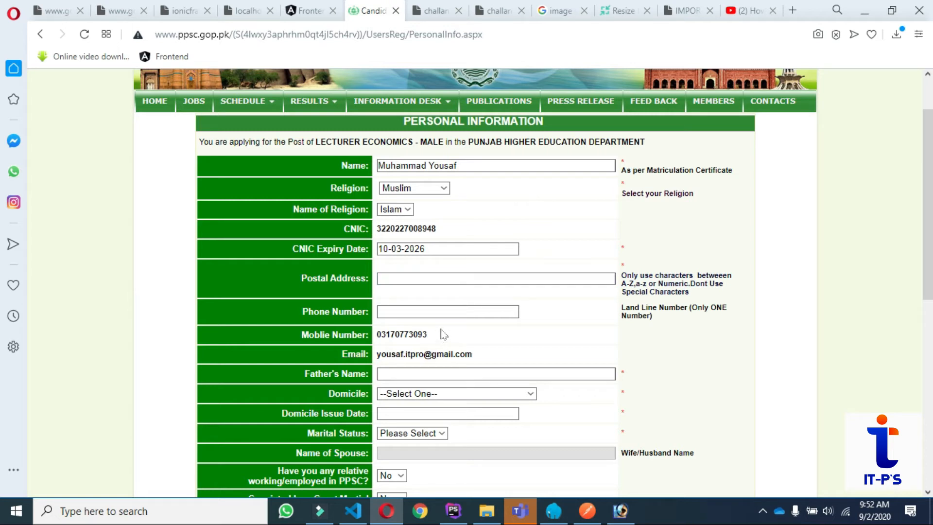
Enter the applicant's postal address and move on to the phone number field.
{"action": "left_click", "coordinate": [480, 272]}
{"action": "left_click", "coordinate": [469, 286]}
{"action": "left_click", "coordinate": [466, 278]}
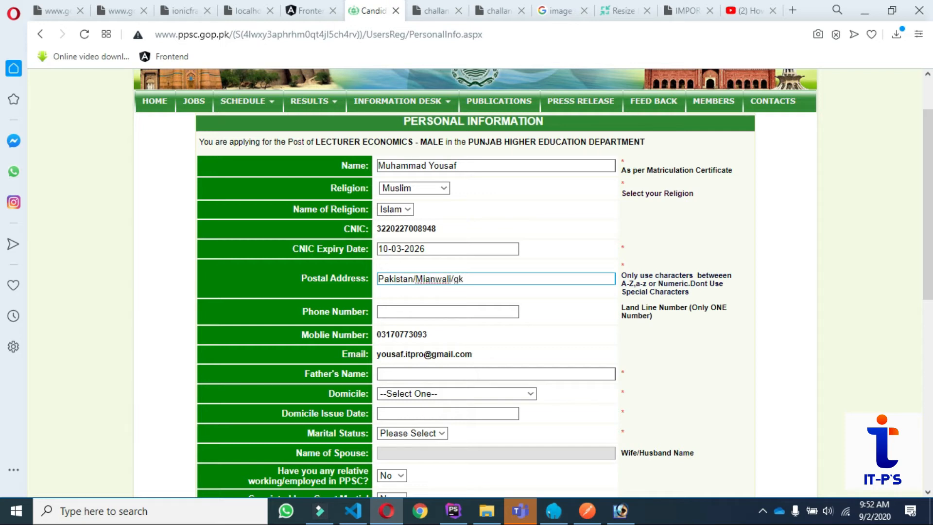
{"action": "left_click", "coordinate": [532, 316]}
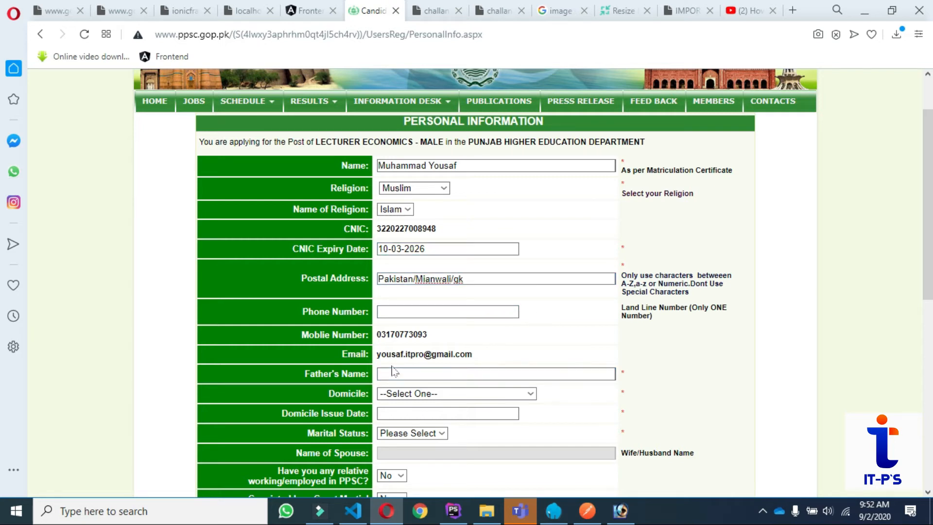
{"action": "left_click", "coordinate": [455, 313]}
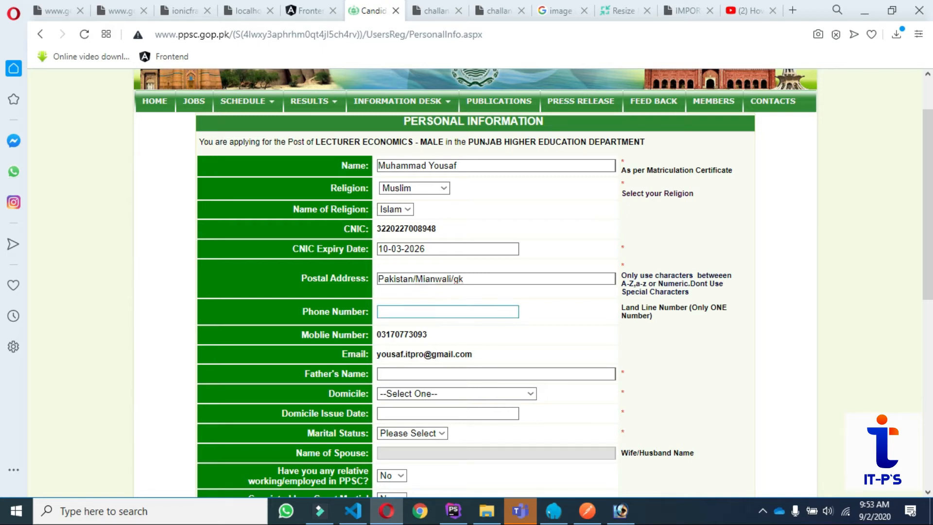
{"action": "scroll", "coordinate": [487, 372], "scroll_direction": "down", "scroll_amount": 3}
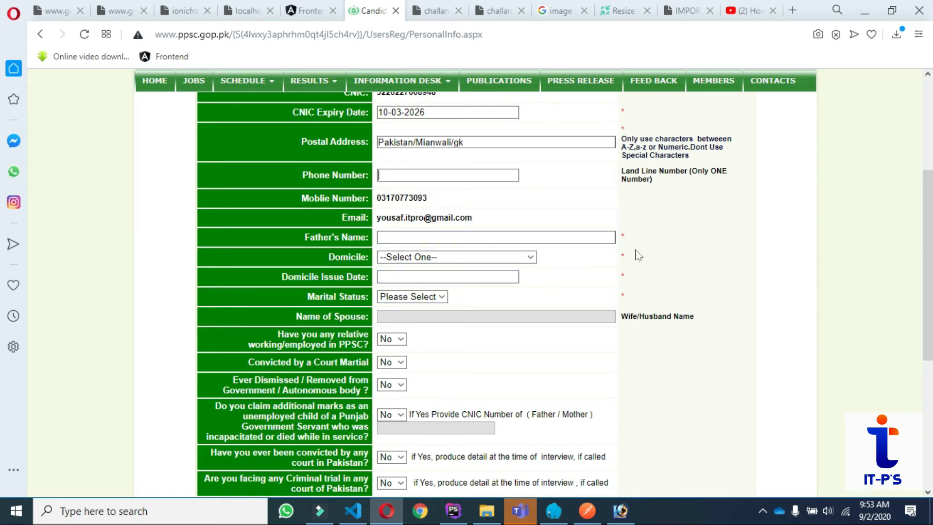
Enter the father's name and choose Narowal as the domicile.
{"action": "scroll", "coordinate": [641, 258], "scroll_direction": "up", "scroll_amount": 1}
{"action": "scroll", "coordinate": [641, 258], "scroll_direction": "up", "scroll_amount": 1}
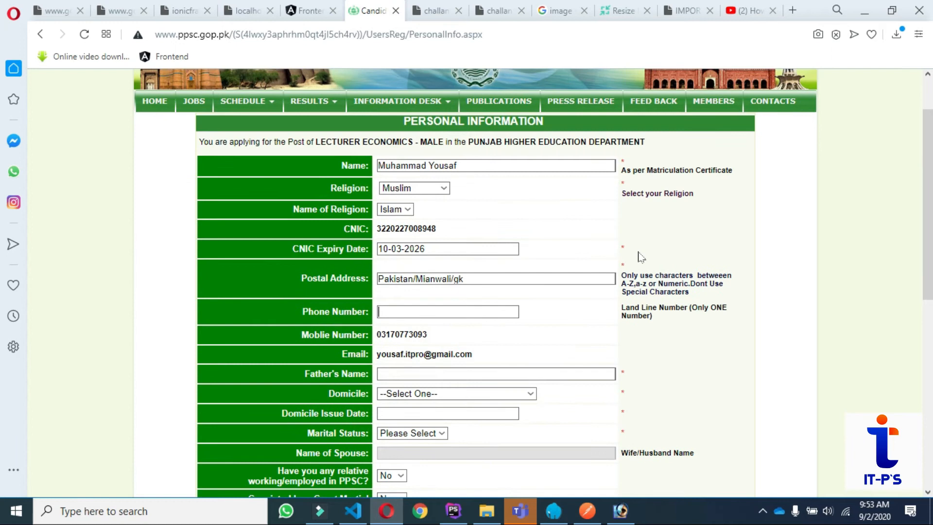
{"action": "scroll", "coordinate": [640, 258], "scroll_direction": "down", "scroll_amount": 2}
{"action": "key", "text": "Tab"}
{"action": "key", "text": "Tab"}
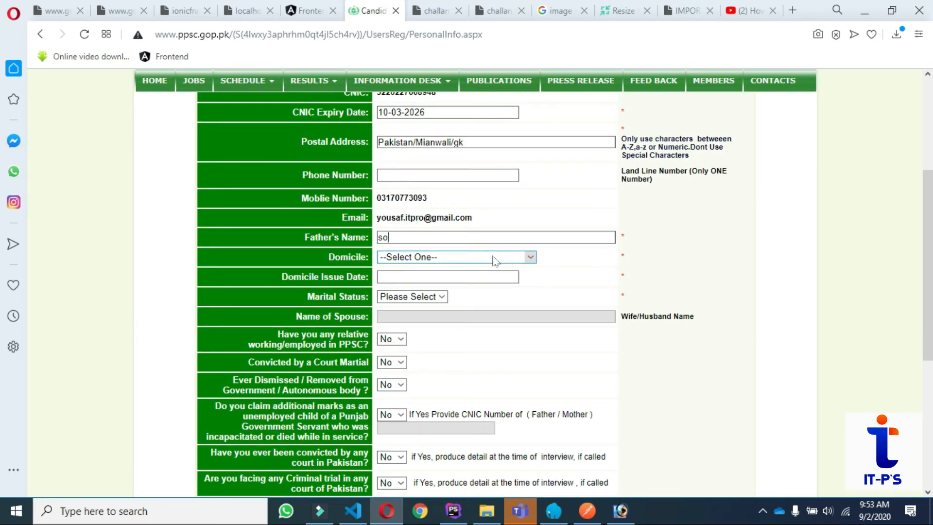
{"action": "left_click", "coordinate": [419, 257]}
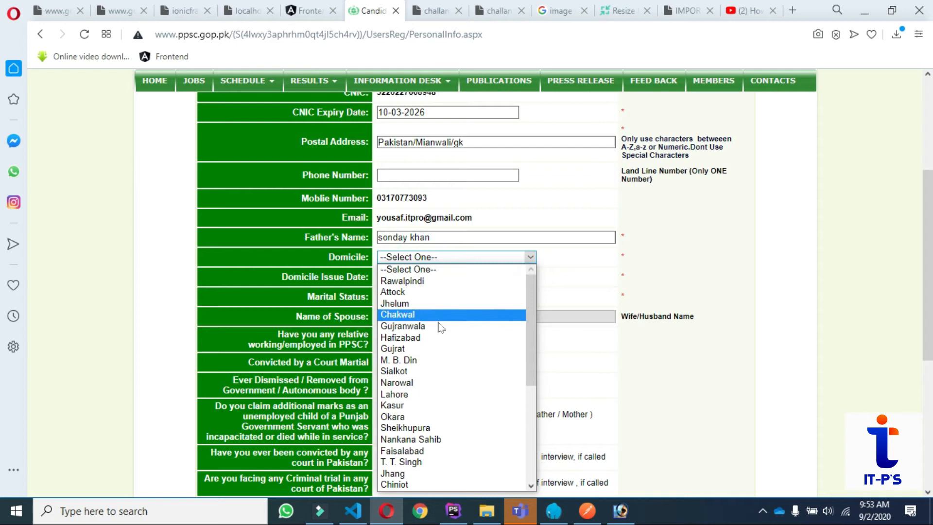
{"action": "left_click", "coordinate": [462, 384]}
Set the domicile issue date to 16-06-2009.
{"action": "left_click", "coordinate": [476, 275]}
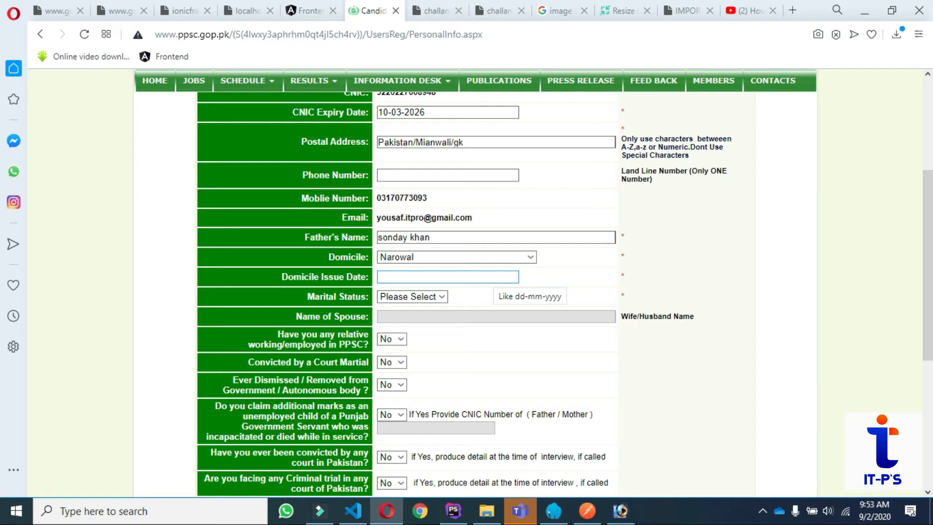
{"action": "left_click", "coordinate": [483, 276]}
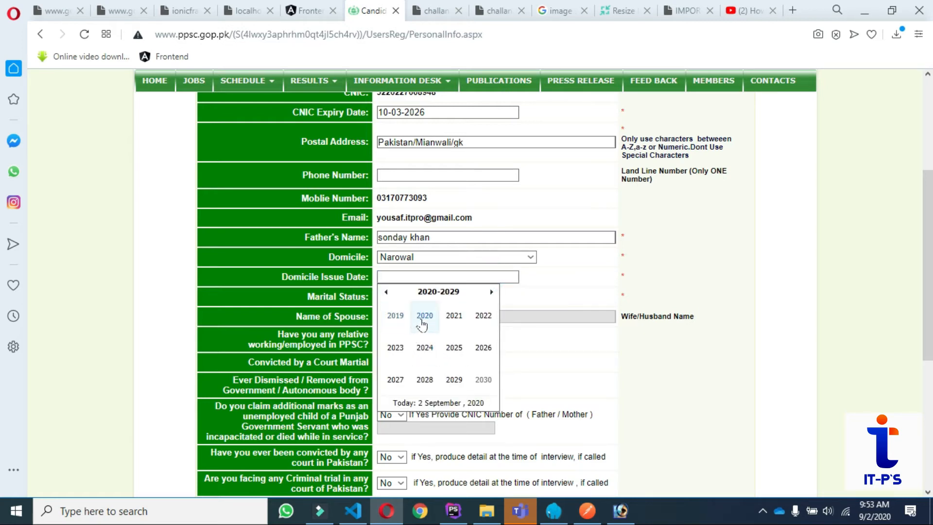
{"action": "left_click", "coordinate": [395, 316]}
{"action": "left_click", "coordinate": [423, 347]}
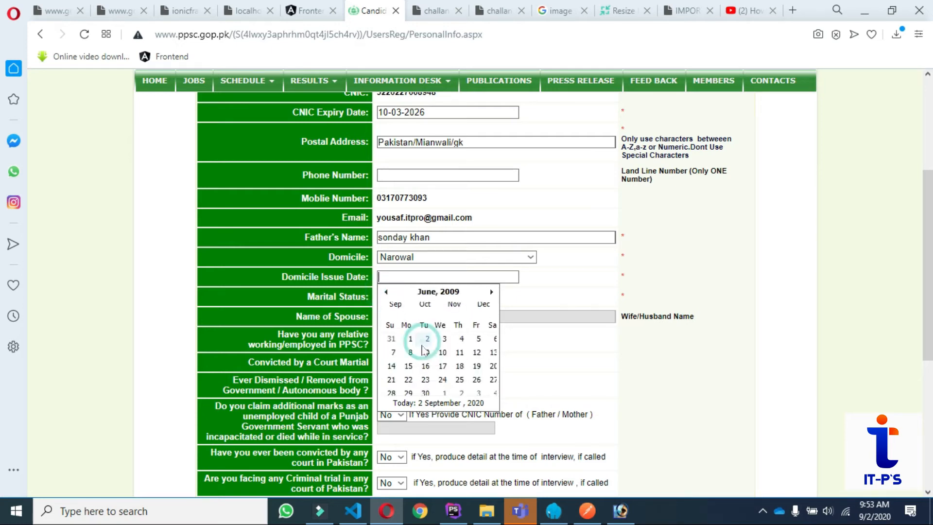
{"action": "left_click", "coordinate": [422, 346]}
{"action": "left_click", "coordinate": [539, 288]}
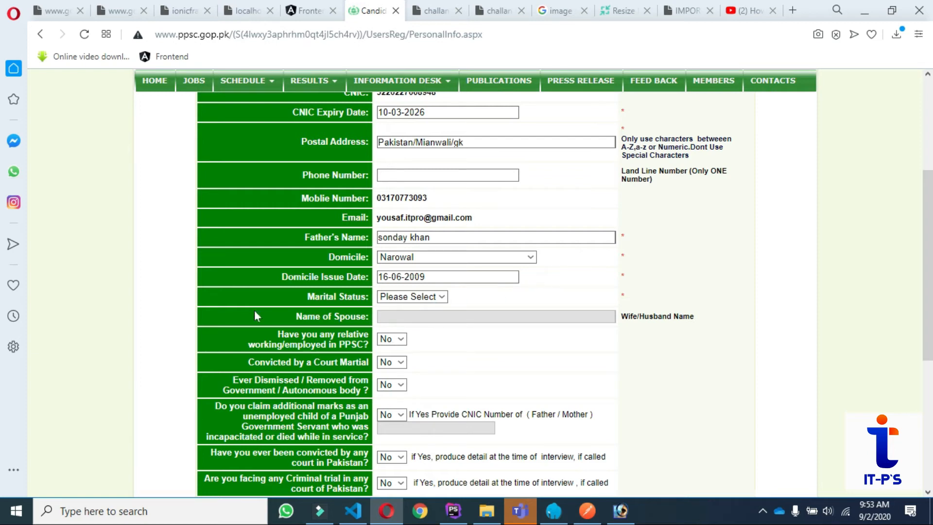
Set marital status to Single.
{"action": "left_click", "coordinate": [436, 300]}
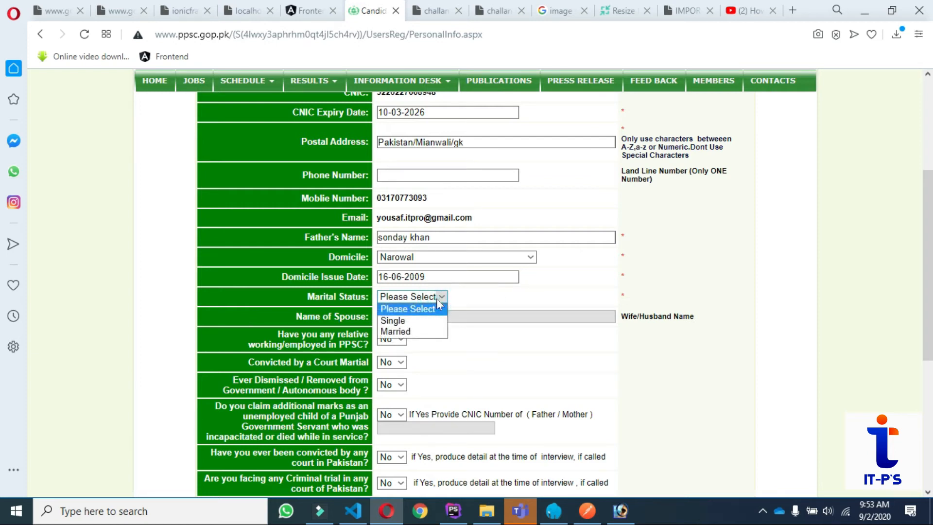
{"action": "left_click", "coordinate": [406, 315]}
{"action": "left_click", "coordinate": [411, 297]}
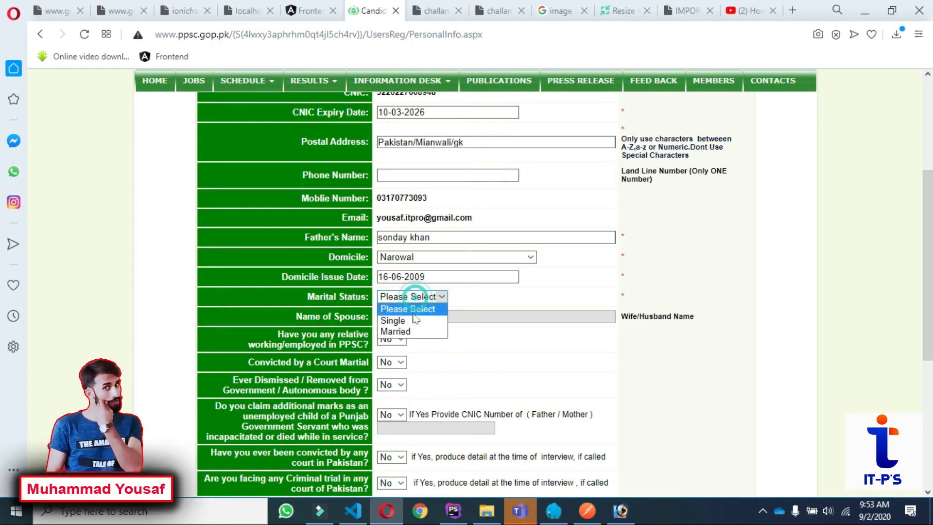
{"action": "left_click", "coordinate": [395, 320]}
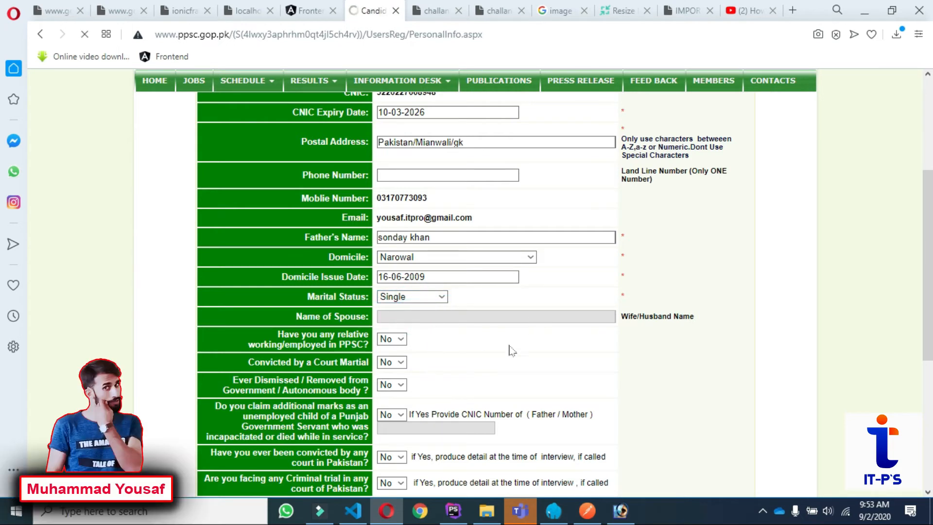
{"action": "scroll", "coordinate": [575, 338], "scroll_direction": "down", "scroll_amount": 4}
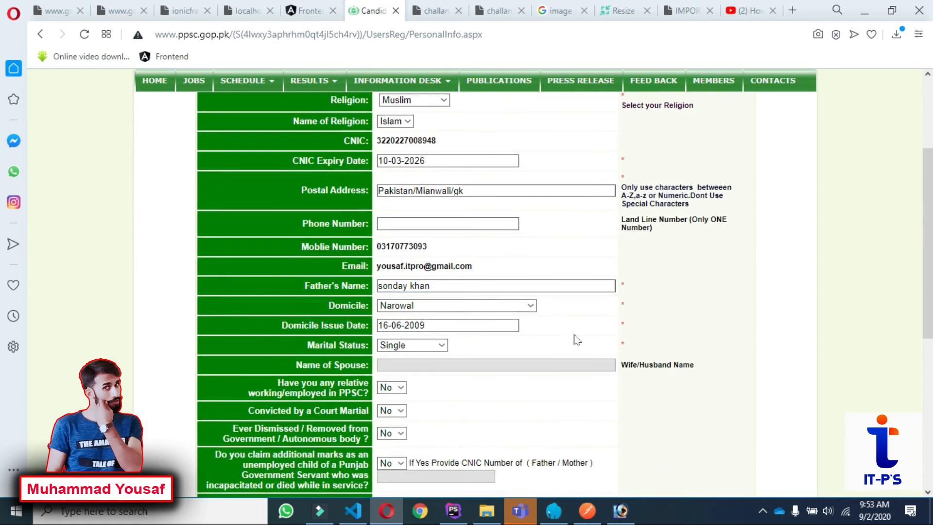
{"action": "scroll", "coordinate": [575, 338], "scroll_direction": "down", "scroll_amount": 1}
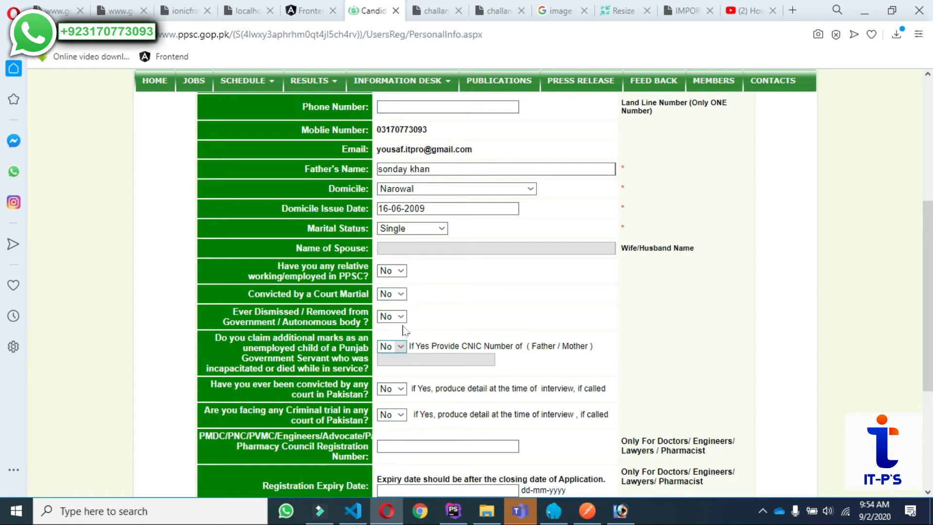
{"action": "scroll", "coordinate": [437, 403], "scroll_direction": "down", "scroll_amount": 3}
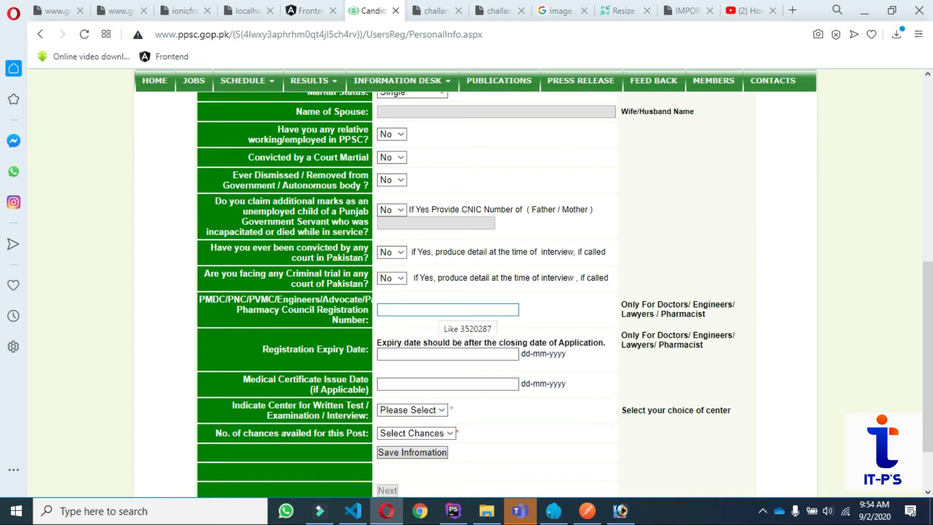
{"action": "left_click", "coordinate": [479, 322]}
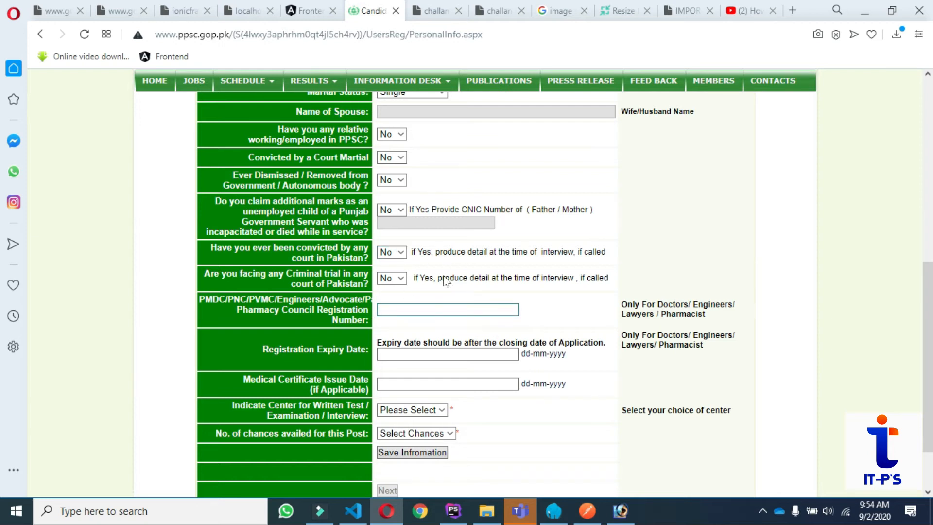
{"action": "left_click", "coordinate": [439, 309]}
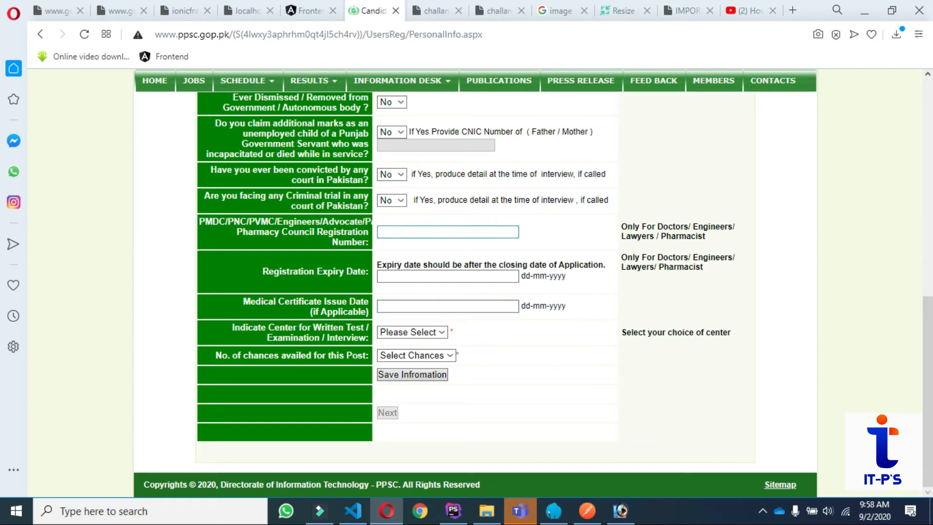
Choose Bahawalpur as the test center and attempt saving the personal information.
{"action": "left_click", "coordinate": [476, 275]}
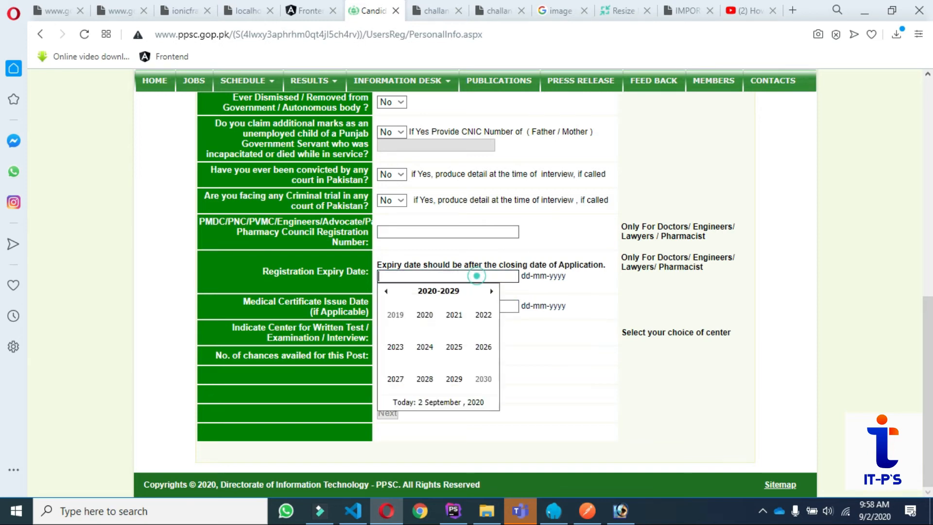
{"action": "left_click", "coordinate": [450, 238]}
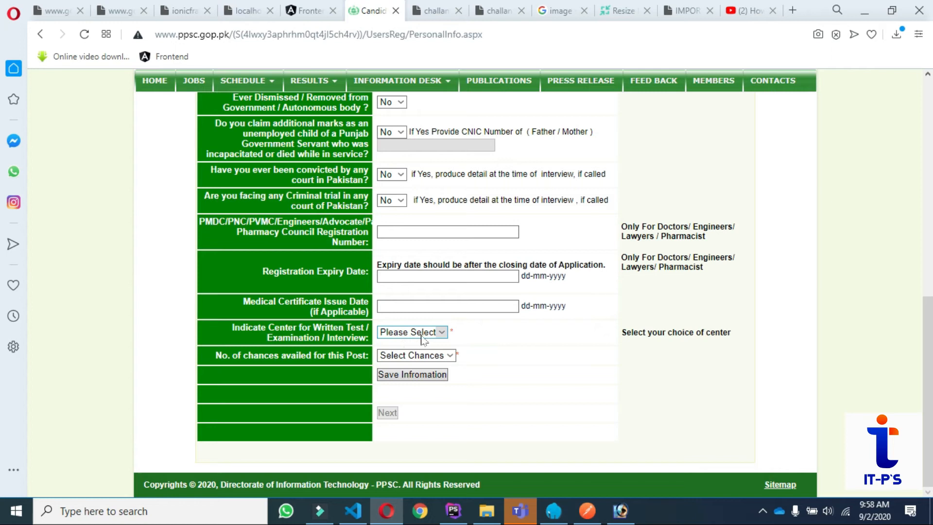
{"action": "left_click", "coordinate": [442, 334]}
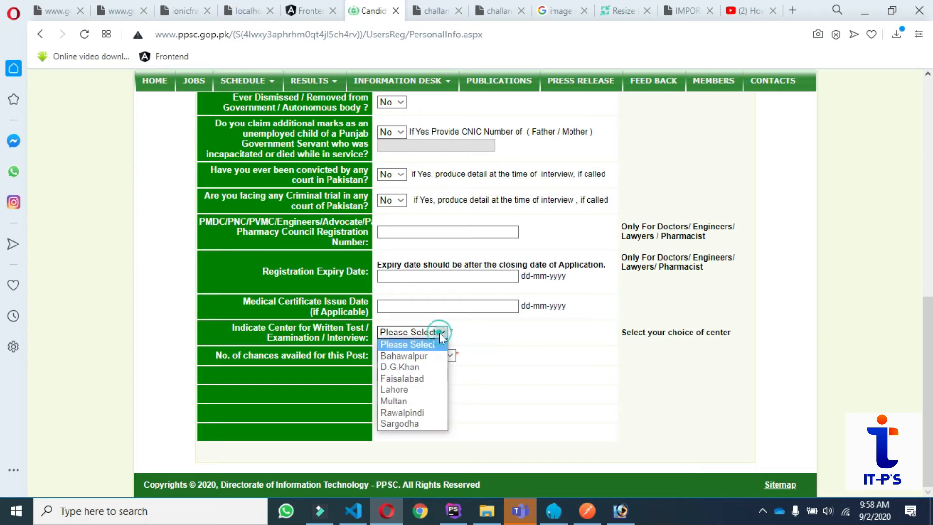
{"action": "left_click", "coordinate": [416, 362]}
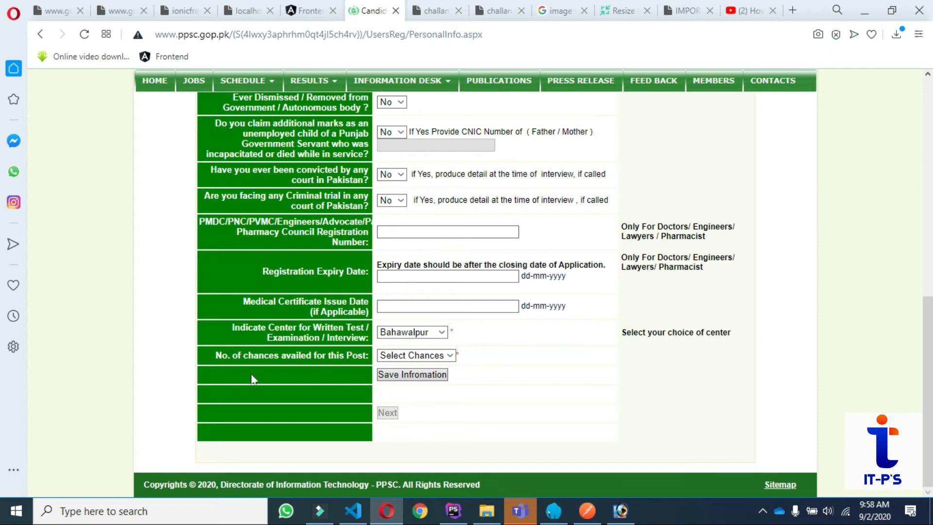
{"action": "left_click", "coordinate": [443, 355]}
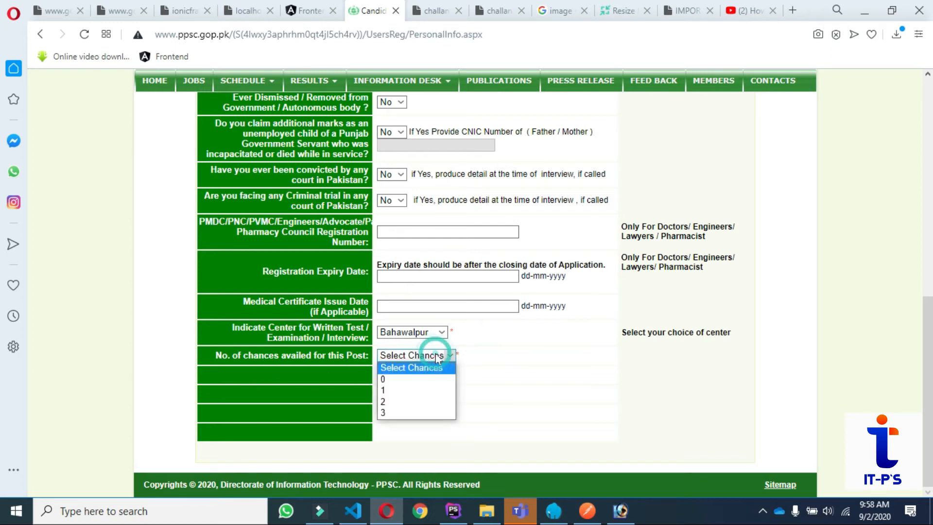
{"action": "left_click", "coordinate": [488, 366]}
{"action": "left_click", "coordinate": [401, 374]}
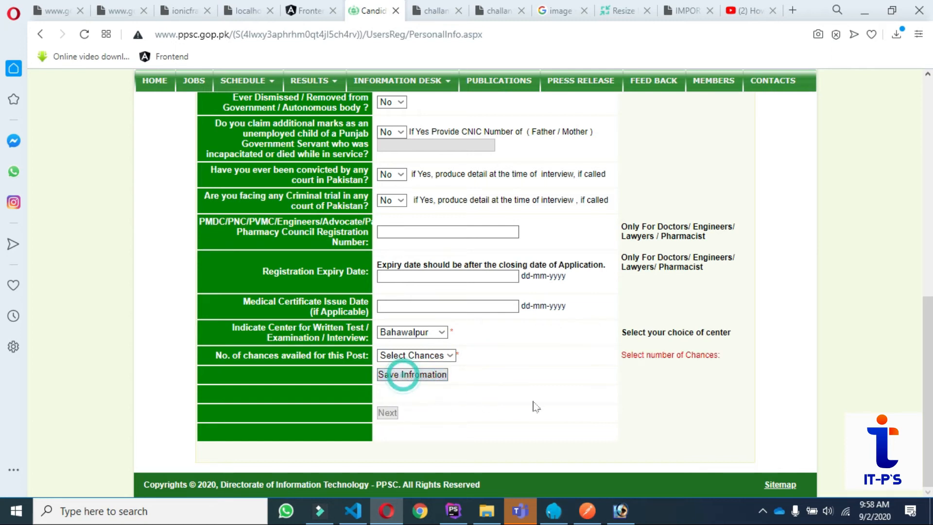
Set chances availed to 3 and save the personal information.
{"action": "left_click", "coordinate": [443, 355]}
{"action": "left_click", "coordinate": [388, 412]}
{"action": "left_click", "coordinate": [524, 356]}
{"action": "left_click", "coordinate": [423, 378]}
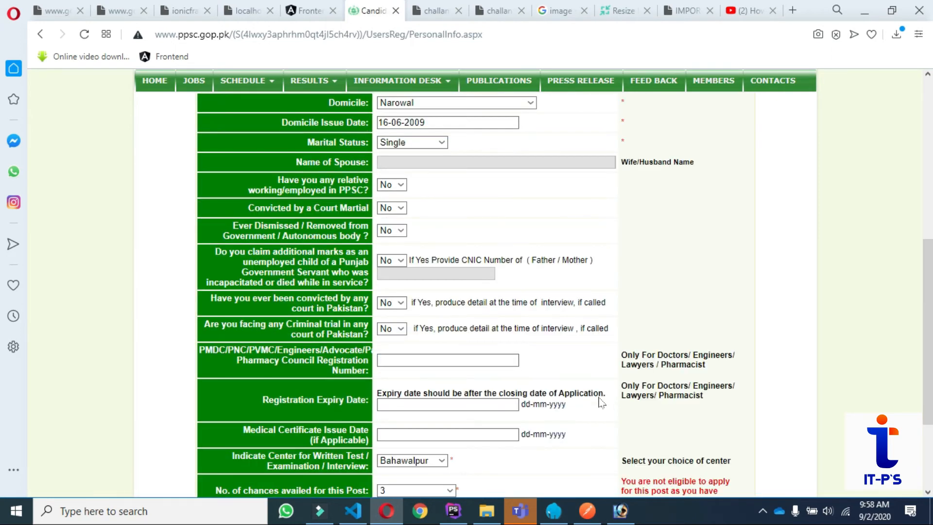
{"action": "scroll", "coordinate": [601, 402], "scroll_direction": "down", "scroll_amount": 3}
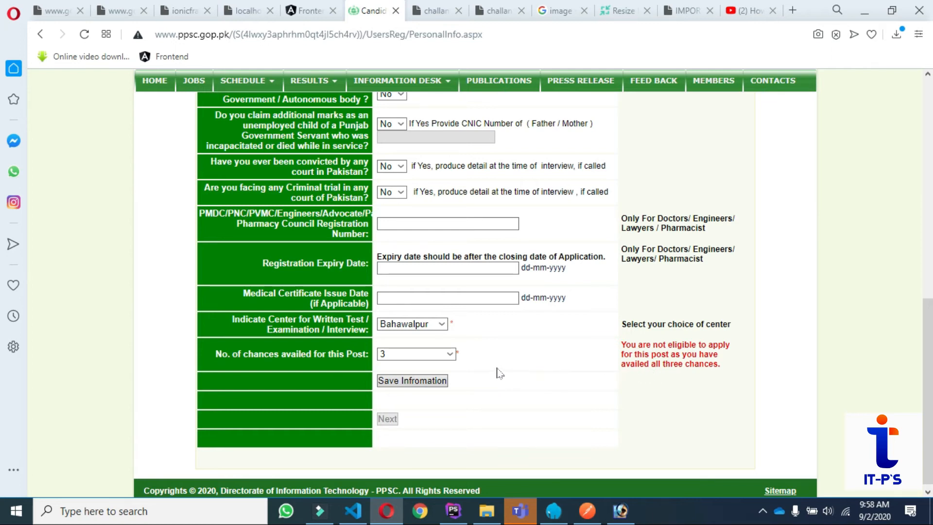
Change chances availed to 0 and save the personal information successfully.
{"action": "left_click", "coordinate": [449, 354]}
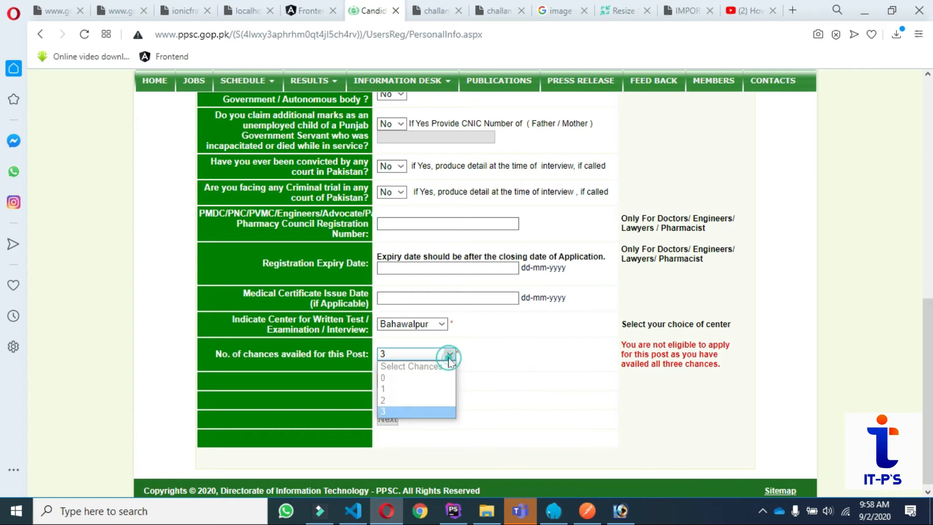
{"action": "left_click", "coordinate": [391, 379]}
{"action": "left_click_drag", "start_coordinate": [401, 373], "coordinate": [403, 380]}
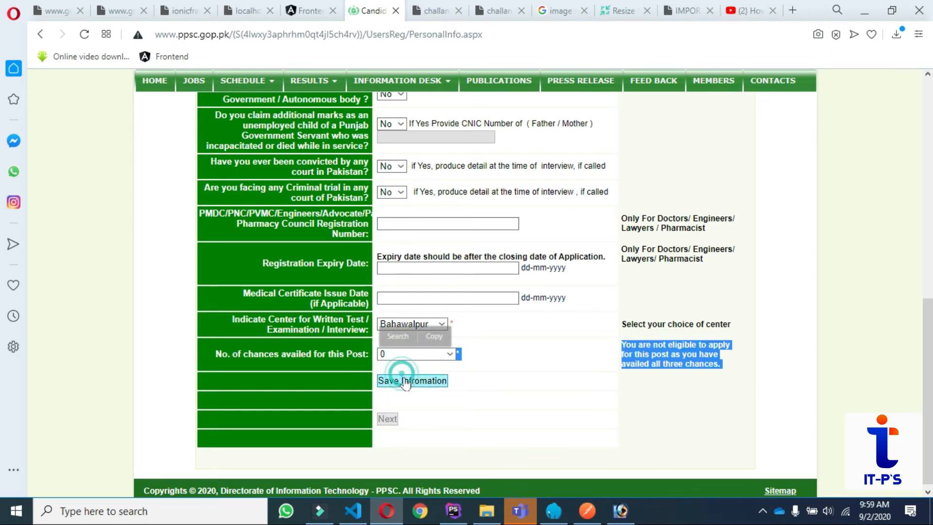
{"action": "left_click", "coordinate": [405, 380]}
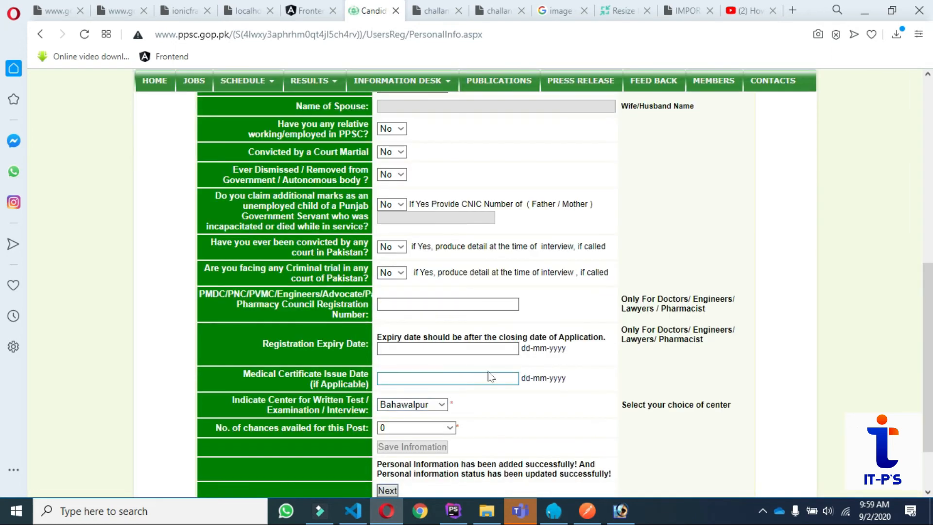
{"action": "scroll", "coordinate": [490, 377], "scroll_direction": "down", "scroll_amount": 2}
Go to the User Applications Profile and open ADD beside Education Record Status.
{"action": "left_click", "coordinate": [387, 413]}
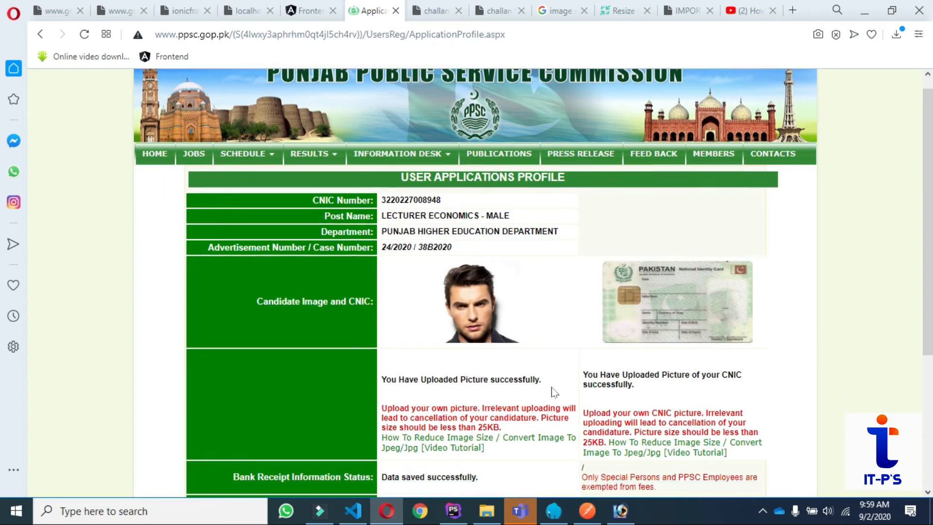
{"action": "scroll", "coordinate": [553, 391], "scroll_direction": "down", "scroll_amount": 5}
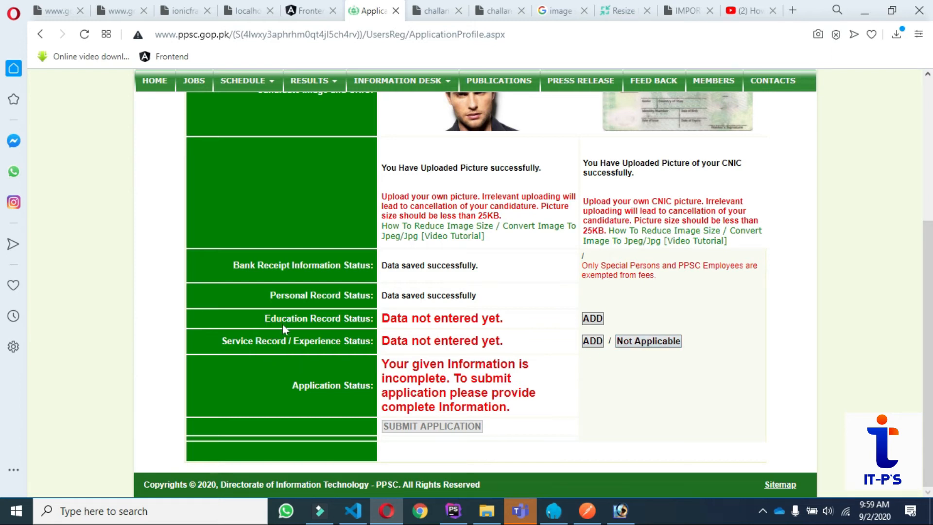
{"action": "left_click", "coordinate": [591, 318]}
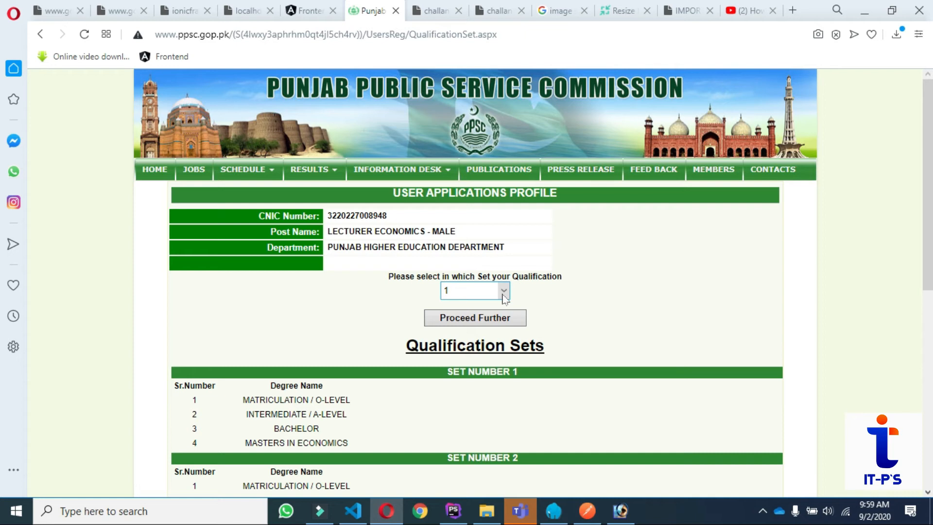
Choose qualification set 5 (Matriculation, Intermediate, B.S. (Hons) Economics) and confirm it on both pages.
{"action": "scroll", "coordinate": [493, 375], "scroll_direction": "down", "scroll_amount": 5}
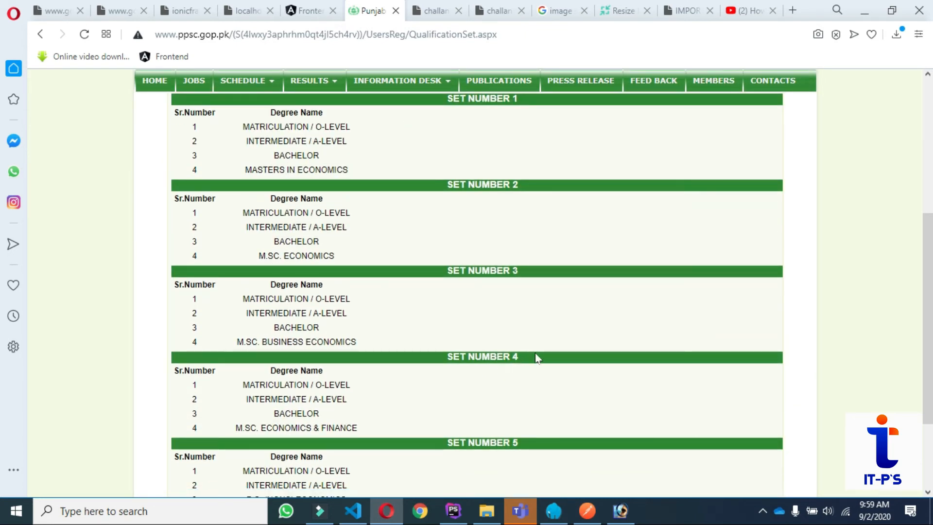
{"action": "scroll", "coordinate": [531, 327], "scroll_direction": "down", "scroll_amount": 3}
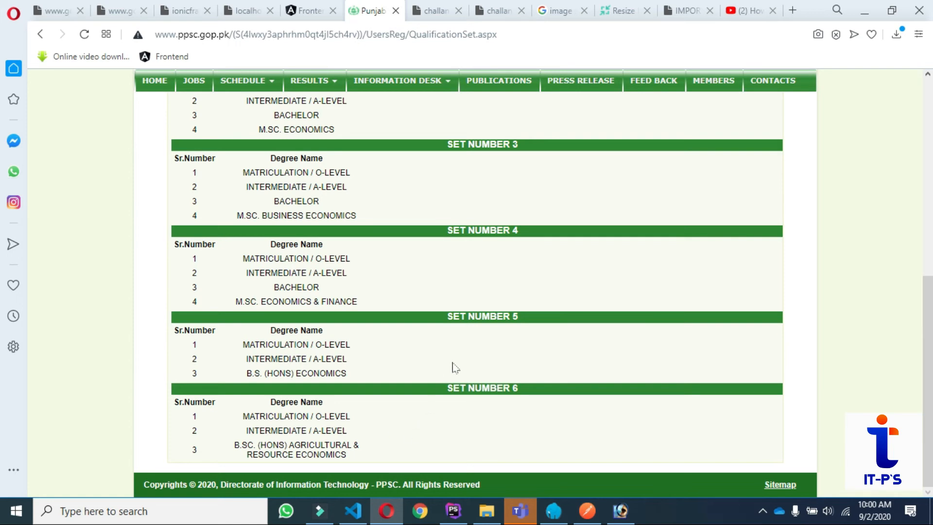
{"action": "scroll", "coordinate": [519, 359], "scroll_direction": "up", "scroll_amount": 10}
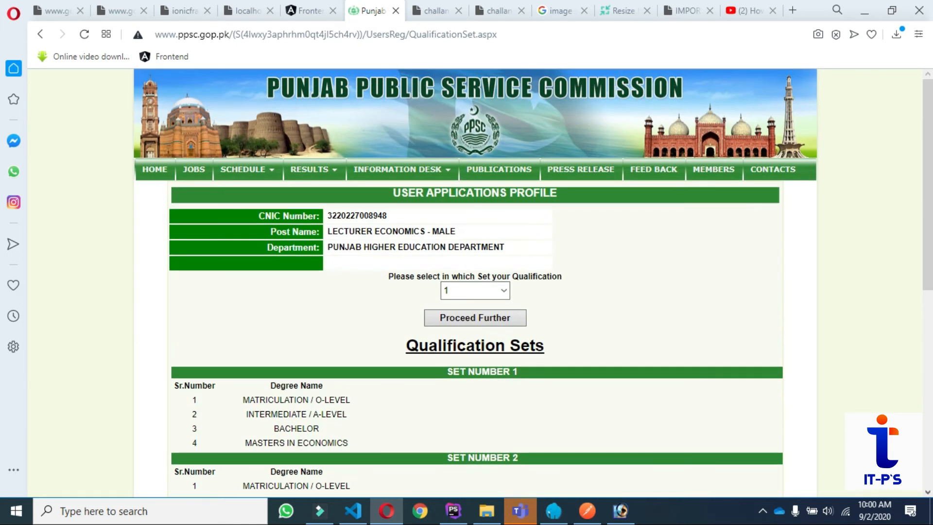
{"action": "left_click", "coordinate": [483, 296]}
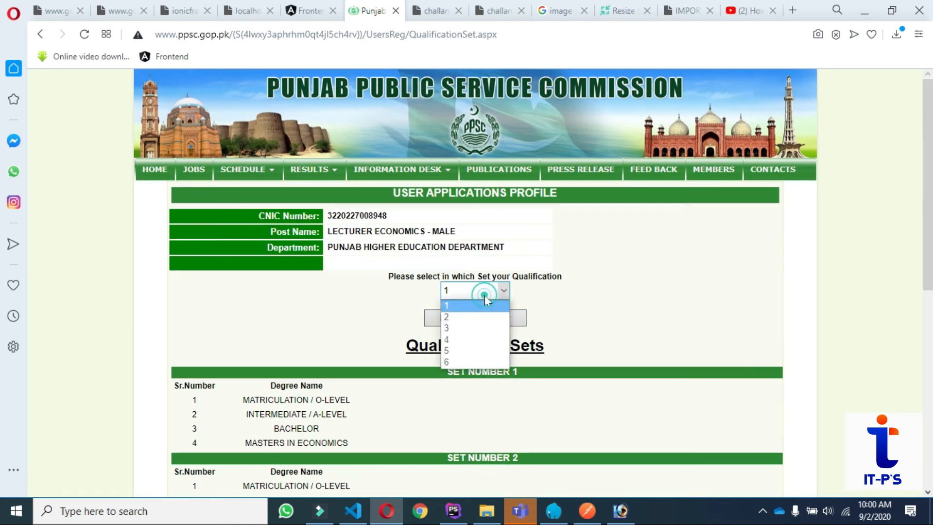
{"action": "left_click", "coordinate": [453, 352]}
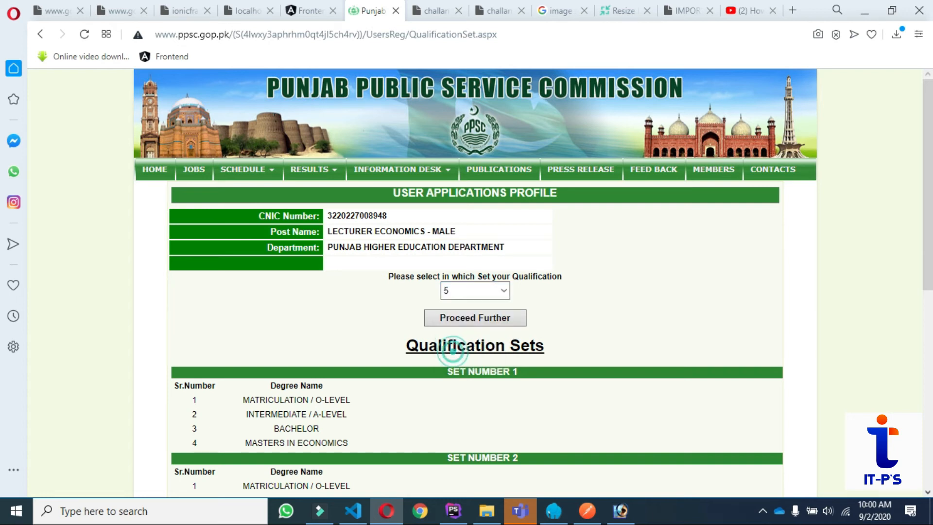
{"action": "left_click", "coordinate": [483, 317]}
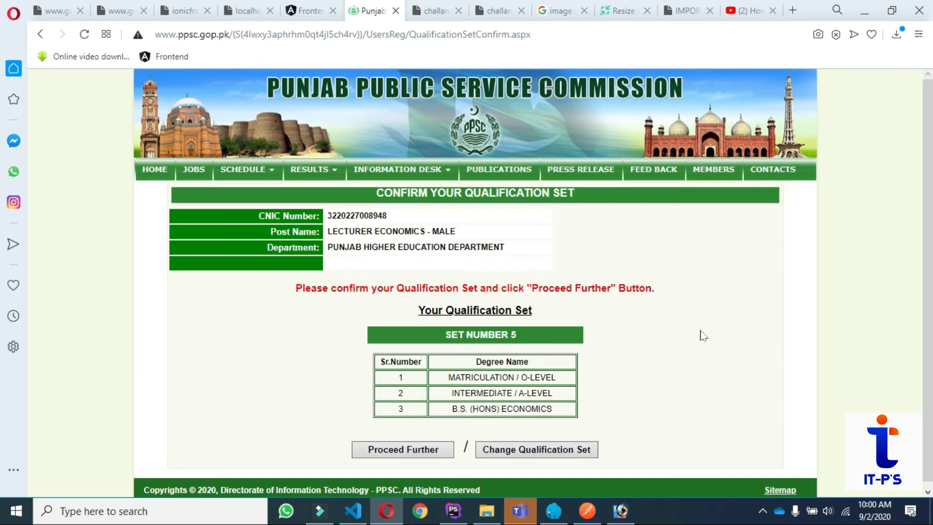
{"action": "scroll", "coordinate": [622, 383], "scroll_direction": "down", "scroll_amount": 1}
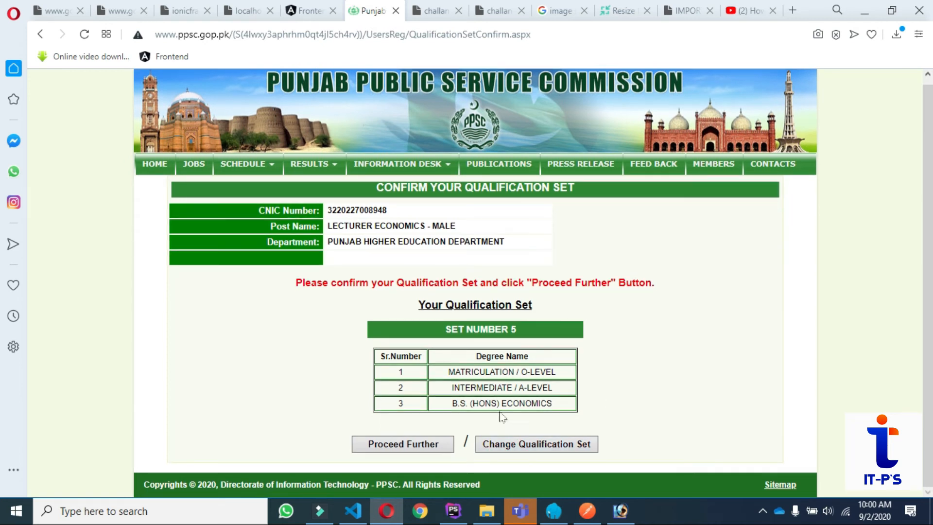
{"action": "left_click", "coordinate": [404, 444]}
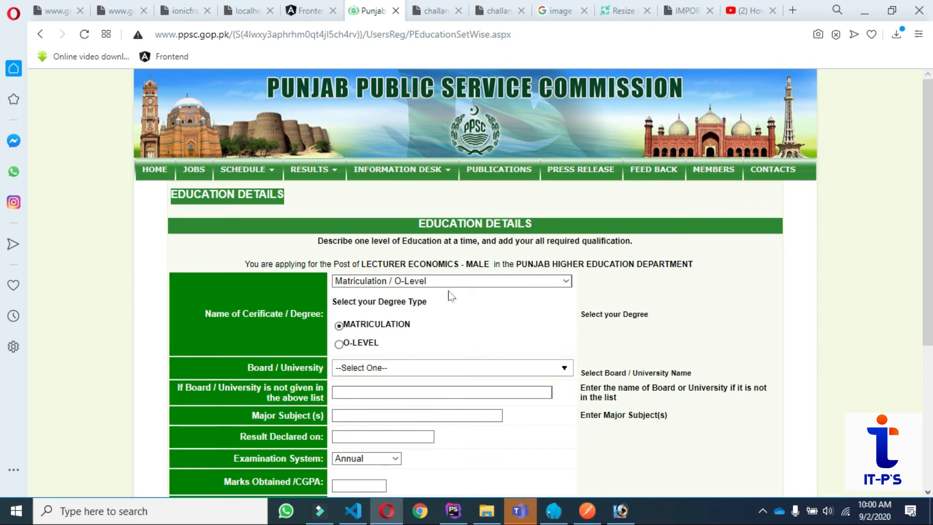
Choose Abasyn University Peshawar as the matriculation board / university.
{"action": "scroll", "coordinate": [529, 319], "scroll_direction": "down", "scroll_amount": 2}
{"action": "scroll", "coordinate": [529, 318], "scroll_direction": "down", "scroll_amount": 2}
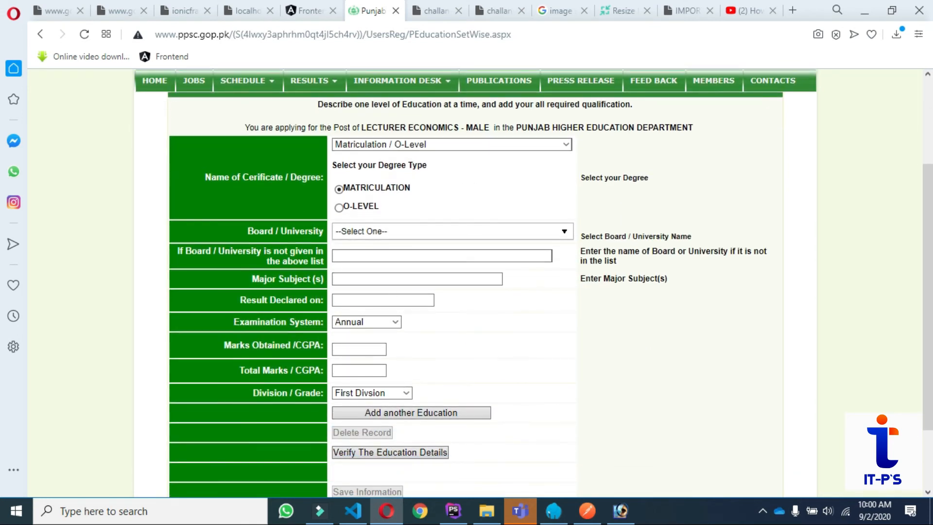
{"action": "left_click", "coordinate": [421, 232]}
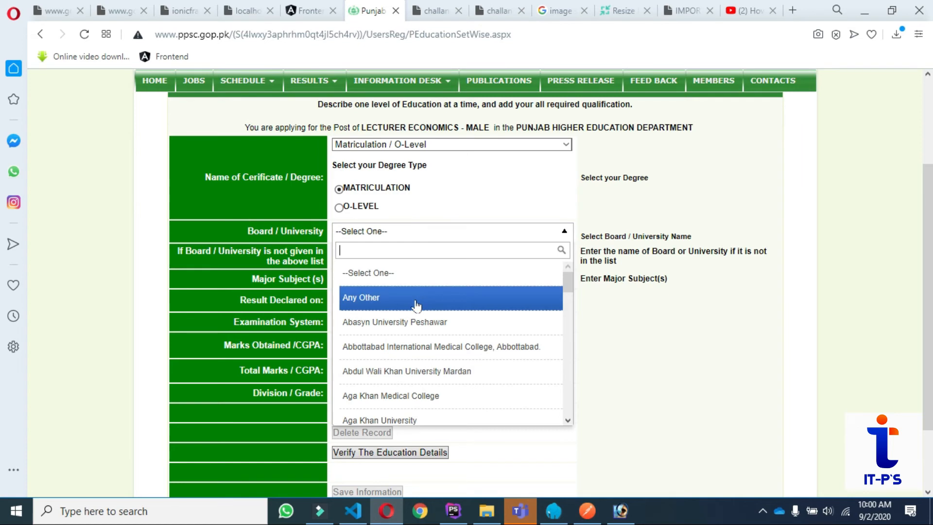
{"action": "scroll", "coordinate": [432, 384], "scroll_direction": "down", "scroll_amount": 5}
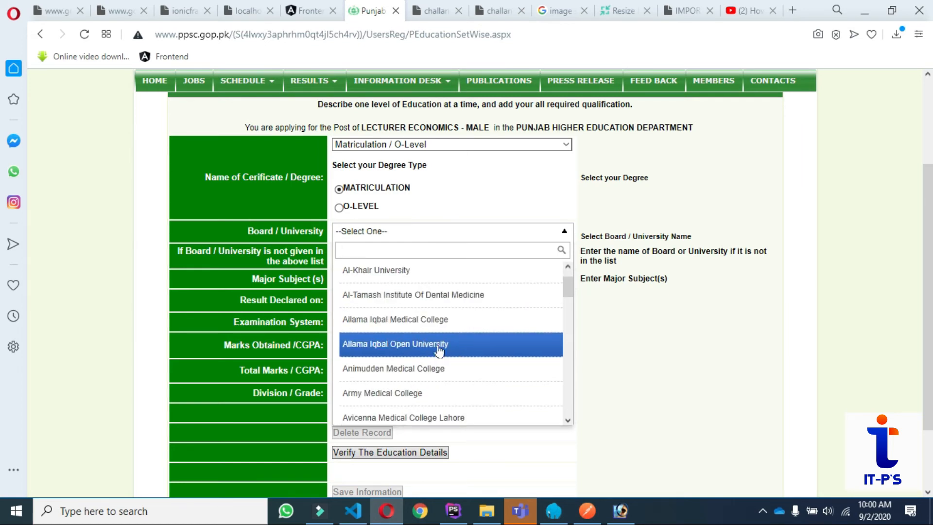
{"action": "scroll", "coordinate": [437, 345], "scroll_direction": "down", "scroll_amount": 5}
{"action": "scroll", "coordinate": [437, 342], "scroll_direction": "down", "scroll_amount": 5}
{"action": "scroll", "coordinate": [437, 340], "scroll_direction": "down", "scroll_amount": 5}
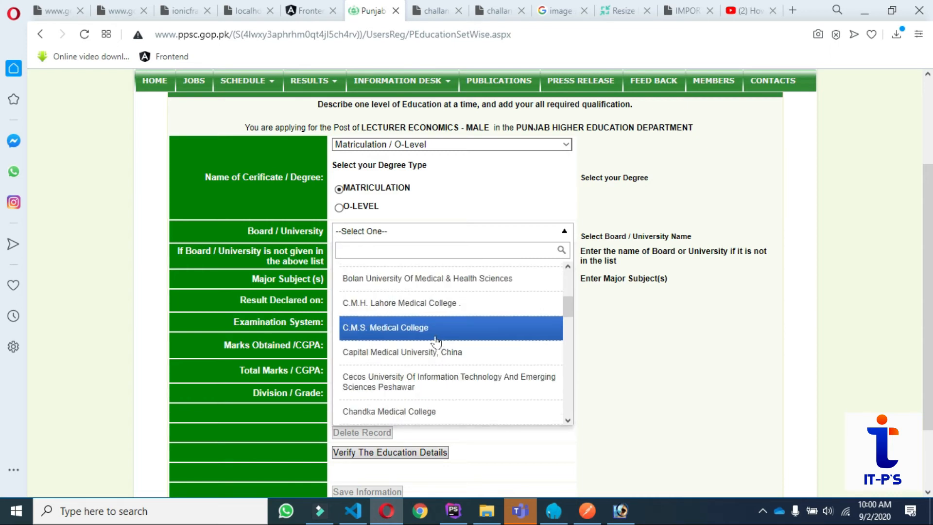
{"action": "scroll", "coordinate": [437, 340], "scroll_direction": "up", "scroll_amount": 5}
{"action": "scroll", "coordinate": [437, 340], "scroll_direction": "up", "scroll_amount": 10}
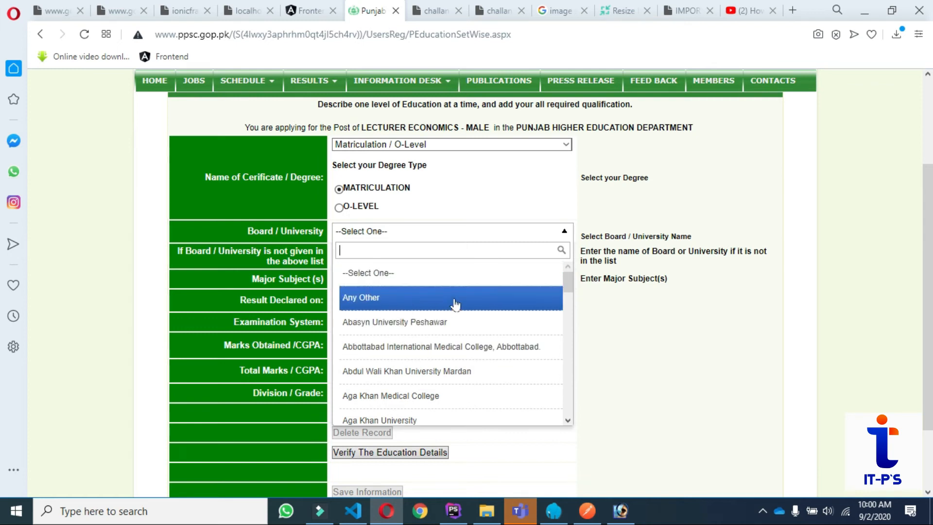
{"action": "left_click", "coordinate": [443, 324]}
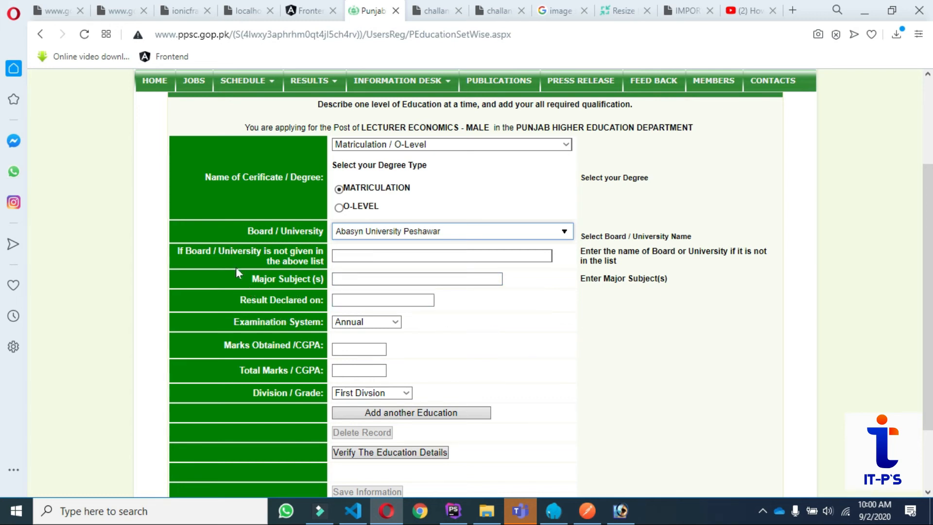
Briefly switch the board to Any Other, then back to Abasyn University Peshawar.
{"action": "left_click", "coordinate": [484, 231]}
{"action": "left_click", "coordinate": [367, 296]}
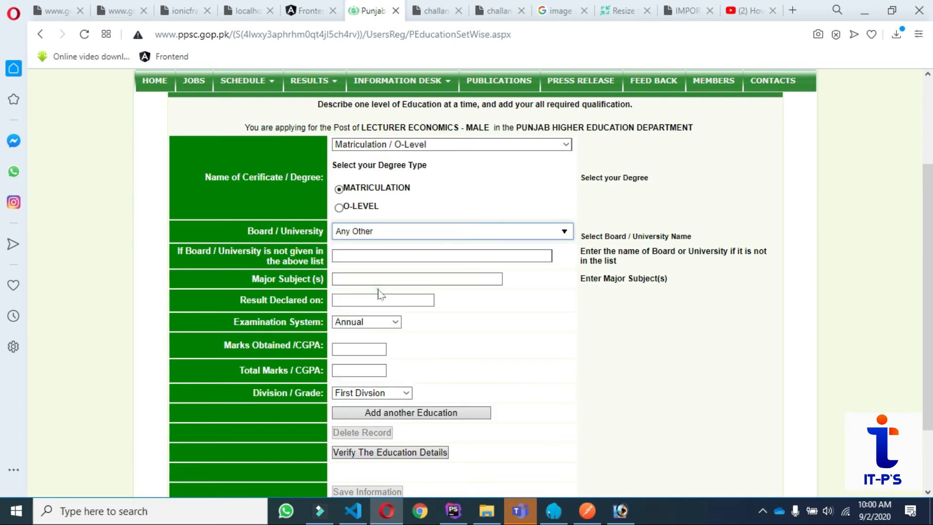
{"action": "left_click", "coordinate": [378, 257]}
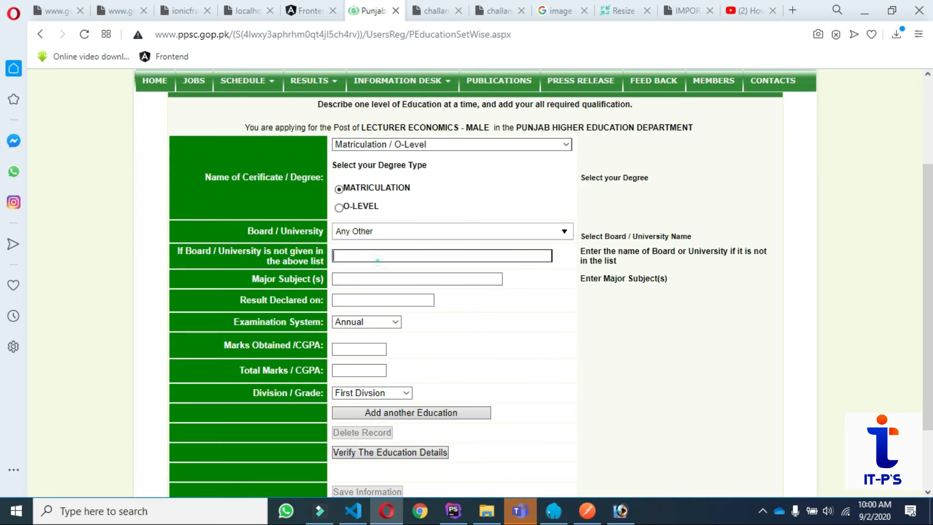
{"action": "left_click", "coordinate": [426, 233]}
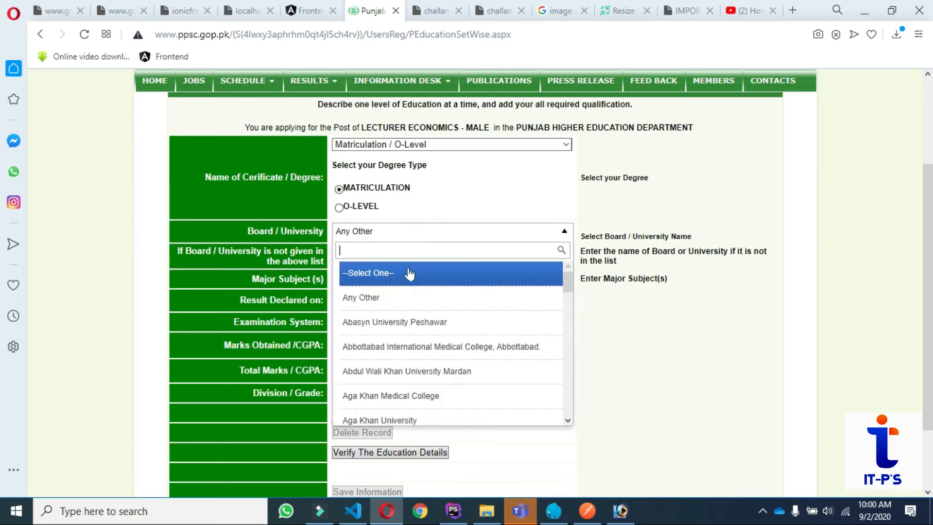
{"action": "left_click", "coordinate": [384, 321]}
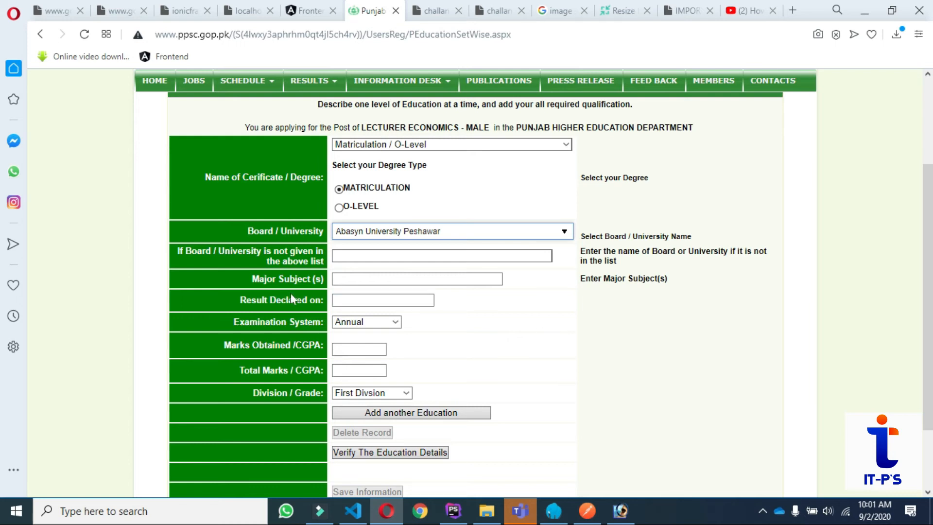
Enter subject 'computer seince', result date 02-04-2016, and Semester examination system.
{"action": "left_click", "coordinate": [359, 278]}
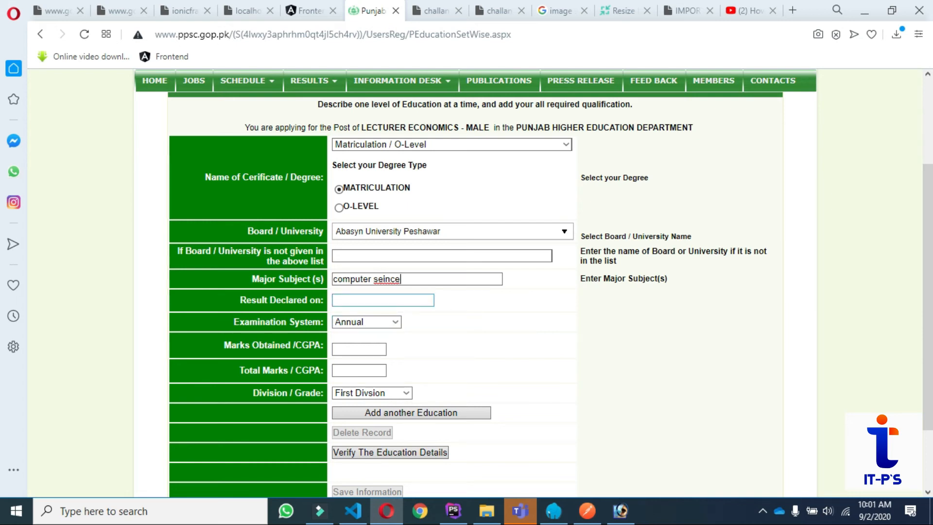
{"action": "left_click", "coordinate": [379, 300]}
{"action": "type", "text": "04-2"}
{"action": "left_click", "coordinate": [421, 315]}
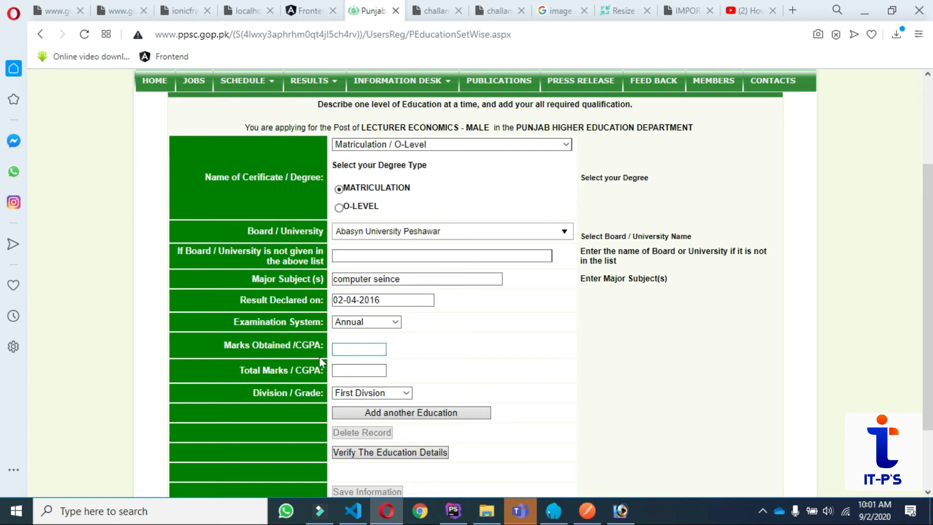
{"action": "left_click", "coordinate": [387, 322]}
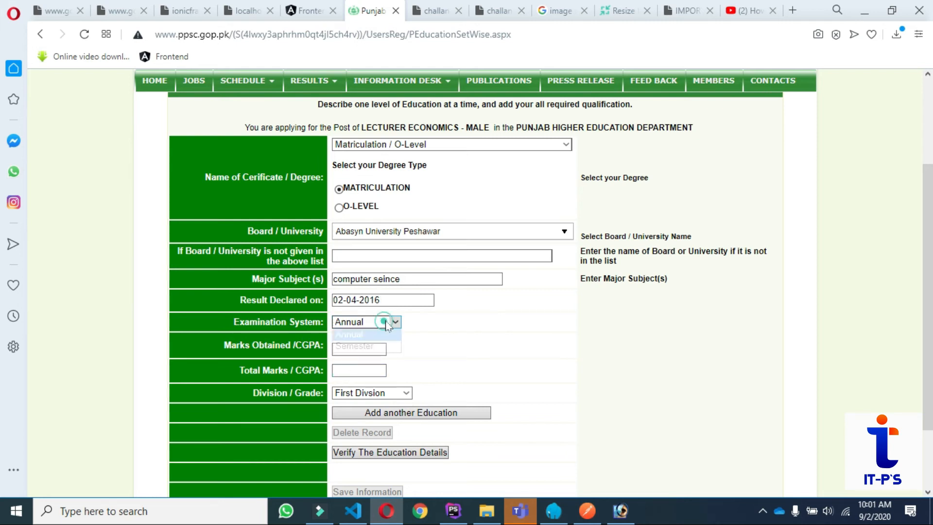
{"action": "left_click", "coordinate": [364, 346]}
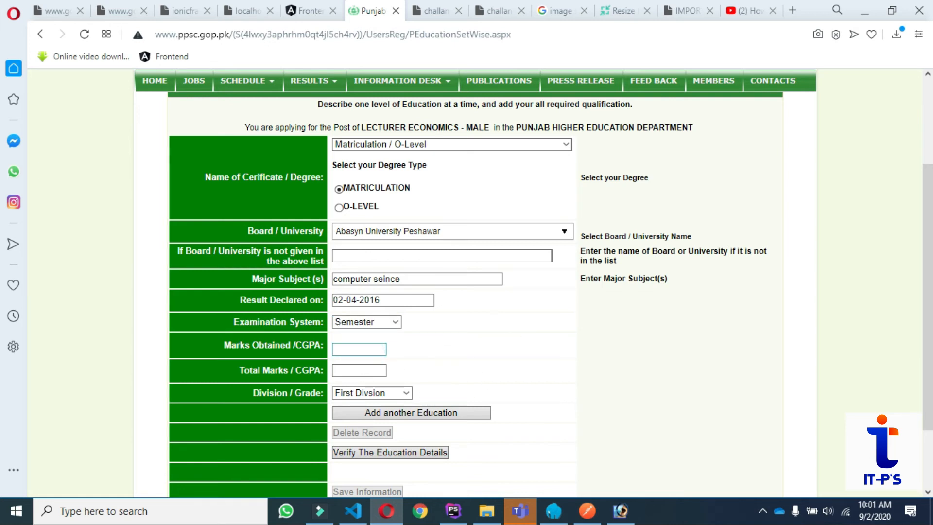
Enter CGPA 3.5 out of 4 and set the division to Grade B.
{"action": "key", "text": "Tab"}
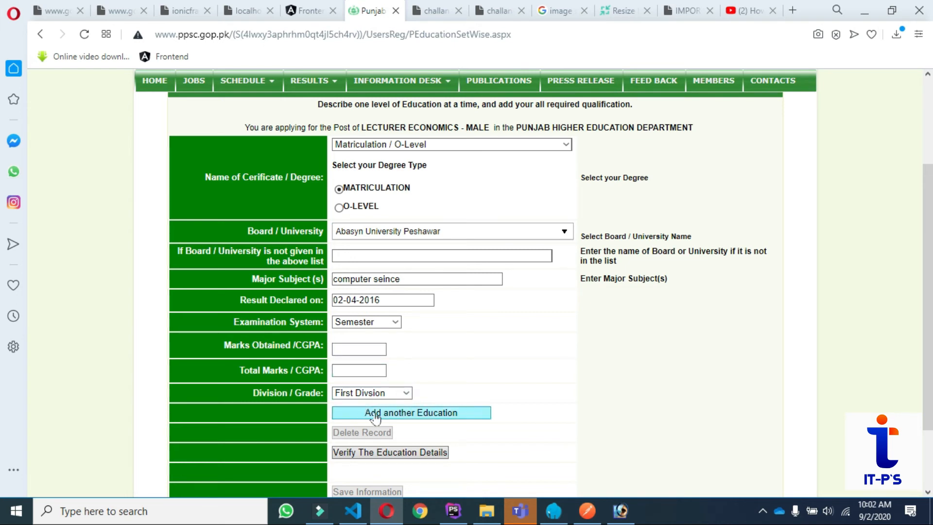
{"action": "left_click", "coordinate": [389, 393]}
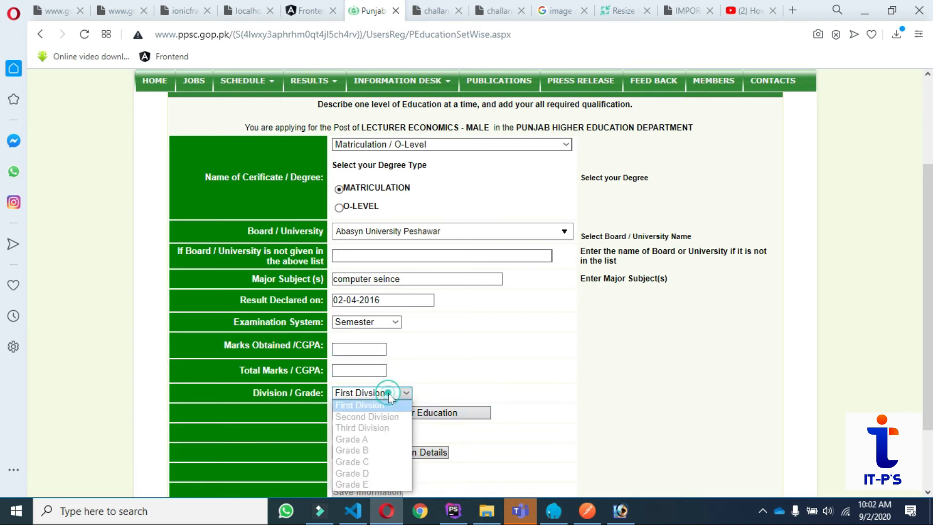
{"action": "left_click", "coordinate": [352, 461]}
{"action": "left_click", "coordinate": [359, 348]}
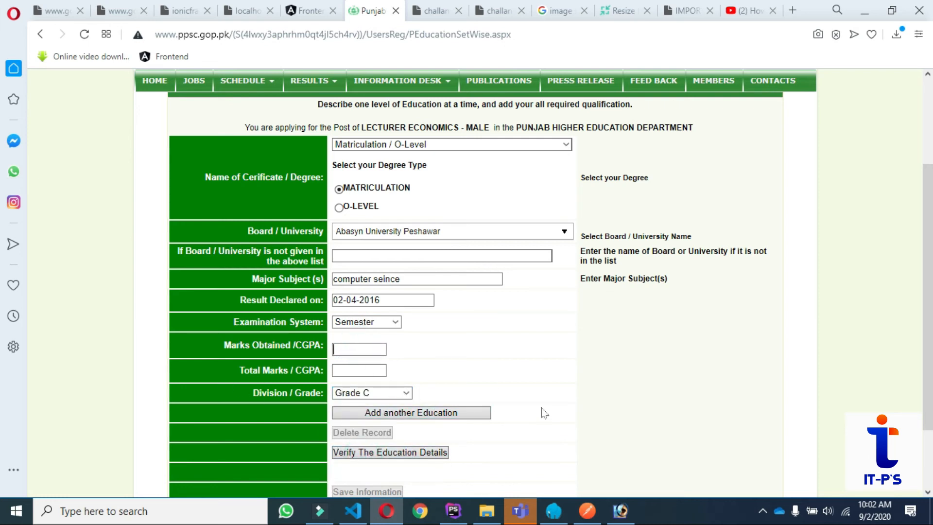
{"action": "type", "text": "3.5"}
{"action": "key", "text": "Tab"}
{"action": "type", "text": "4"}
{"action": "left_click", "coordinate": [387, 392]}
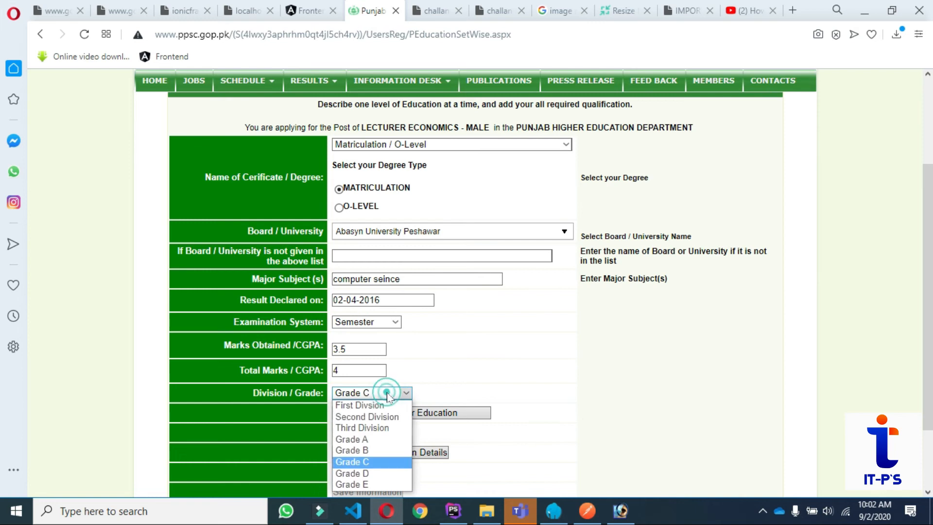
{"action": "left_click", "coordinate": [373, 451]}
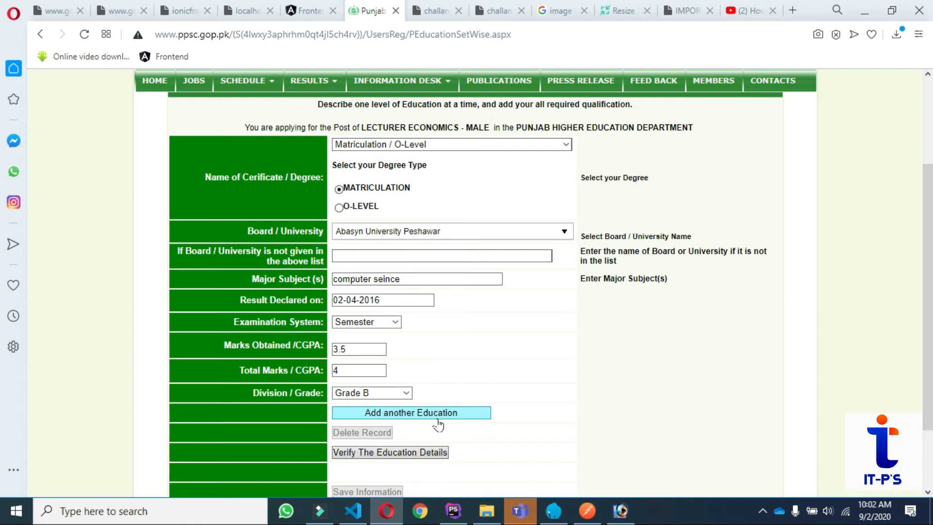
Verify the matriculation details and add them to the table, leaving a blank form.
{"action": "left_click", "coordinate": [375, 456]}
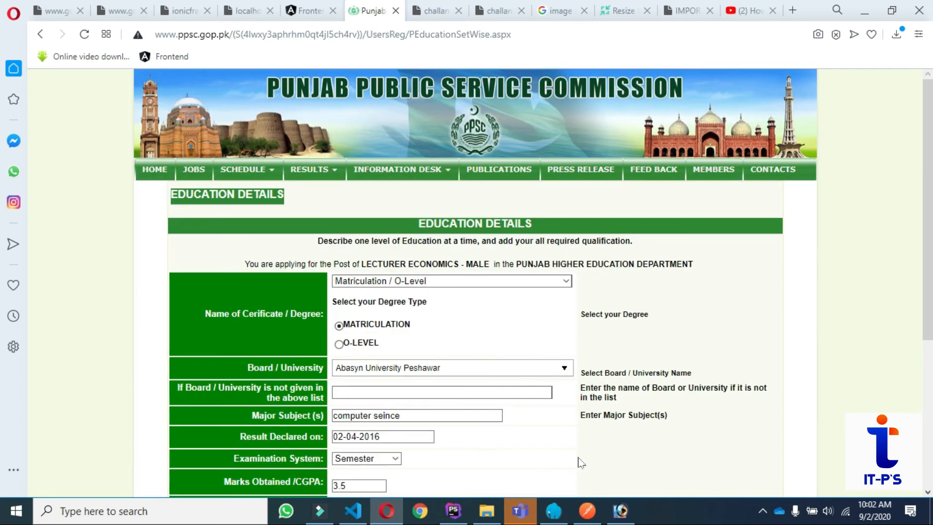
{"action": "scroll", "coordinate": [578, 461], "scroll_direction": "down", "scroll_amount": 5}
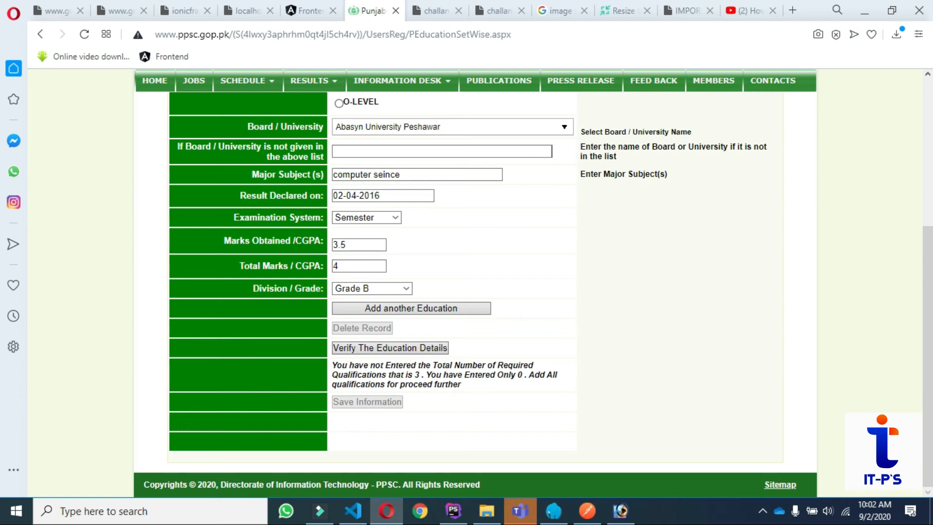
{"action": "left_click", "coordinate": [425, 311]}
{"action": "left_click", "coordinate": [425, 307]}
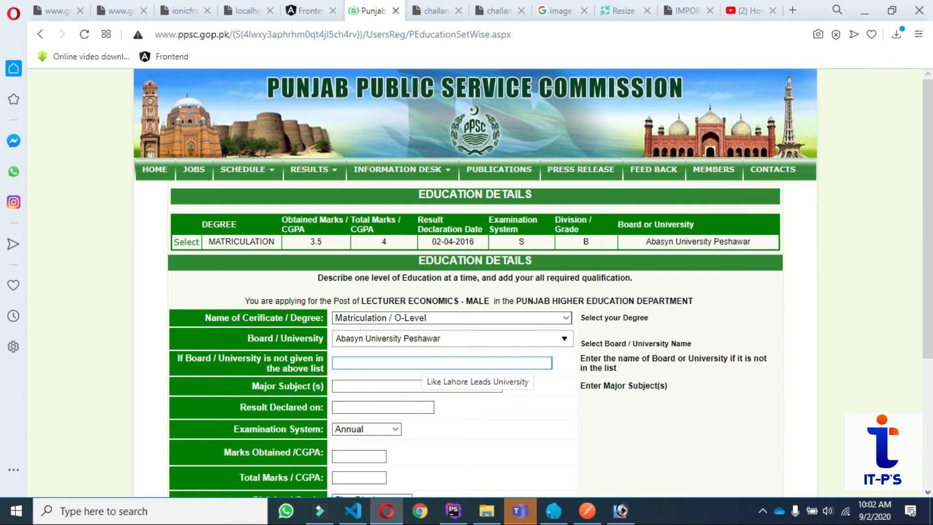
Keep Matriculation / O-Level, set the board to Any Other, and fill result date 02-04-2016.
{"action": "left_click", "coordinate": [531, 320]}
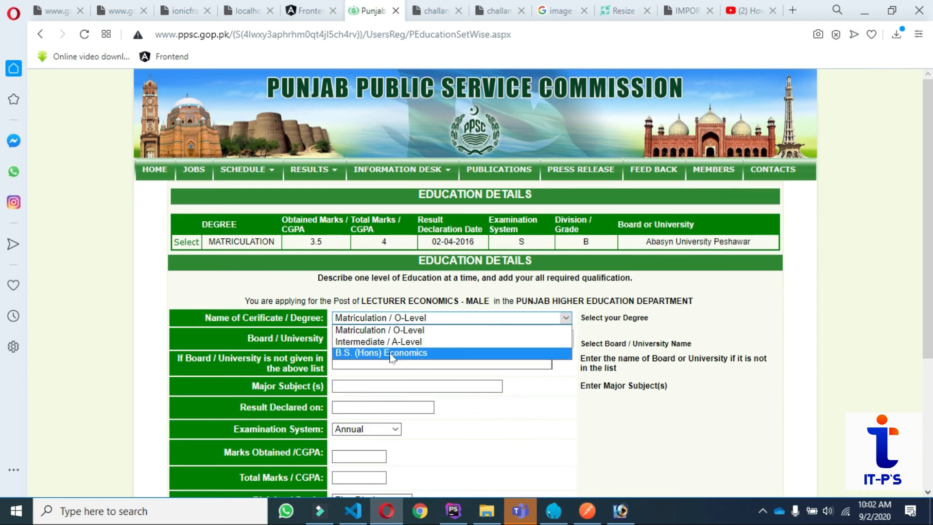
{"action": "left_click", "coordinate": [396, 329]}
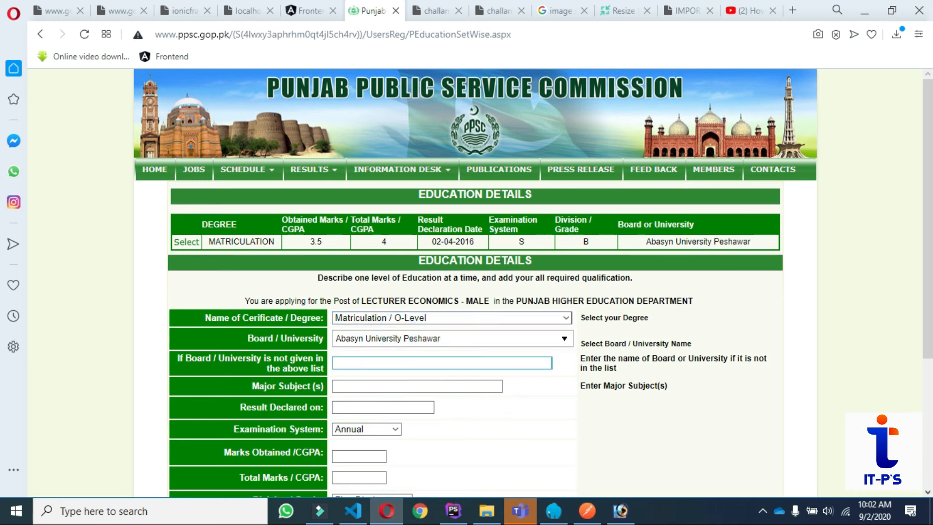
{"action": "left_click", "coordinate": [389, 358]}
{"action": "left_click", "coordinate": [436, 337]}
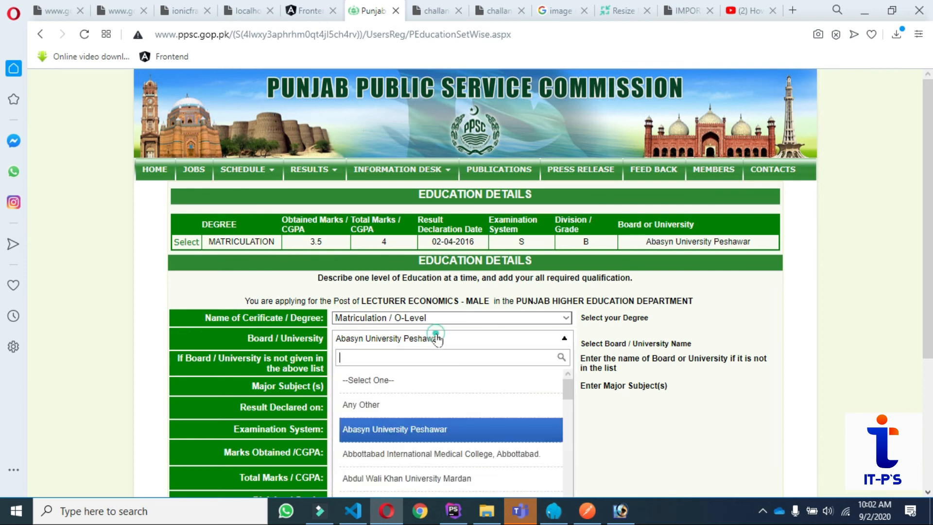
{"action": "left_click", "coordinate": [374, 404]}
{"action": "left_click", "coordinate": [387, 363]}
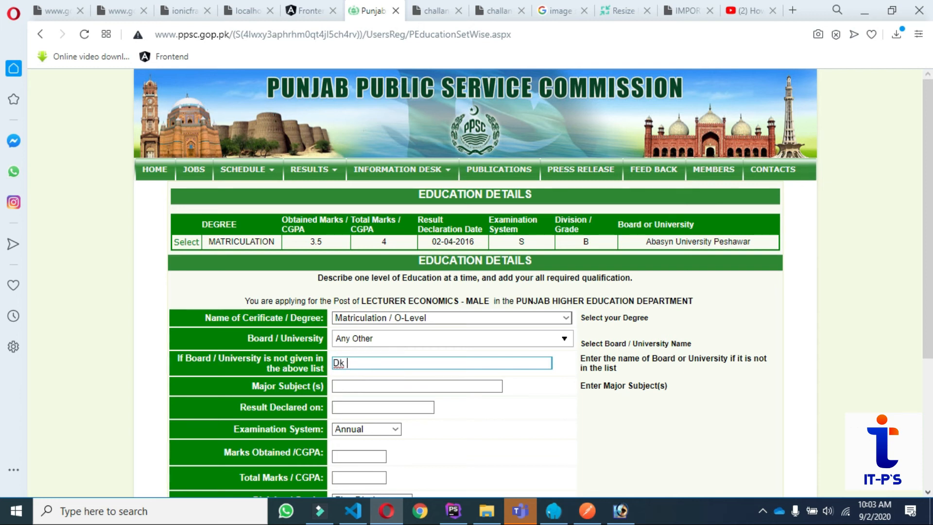
{"action": "left_click", "coordinate": [366, 408]}
{"action": "left_click", "coordinate": [364, 409]}
{"action": "left_click", "coordinate": [385, 430]}
{"action": "scroll", "coordinate": [491, 365], "scroll_direction": "down", "scroll_amount": 4}
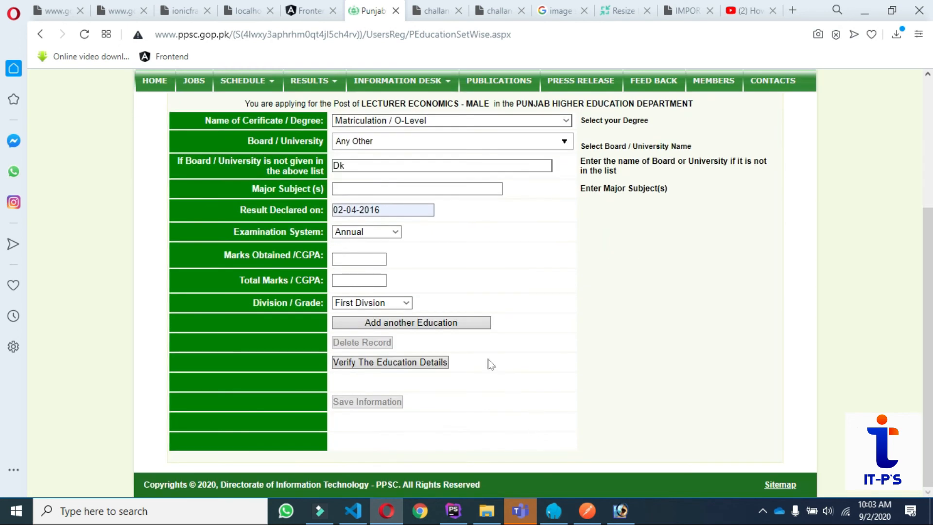
Enter 1012 of 1100 marks with First Division, submit, then choose Intermediate / A-Level.
{"action": "left_click", "coordinate": [355, 257]}
{"action": "left_click", "coordinate": [353, 259]}
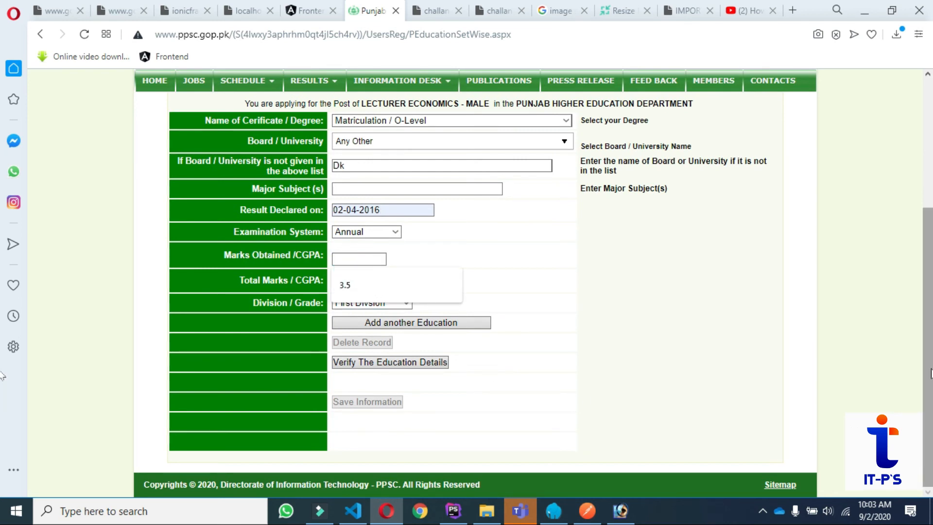
{"action": "type", "text": "10"}
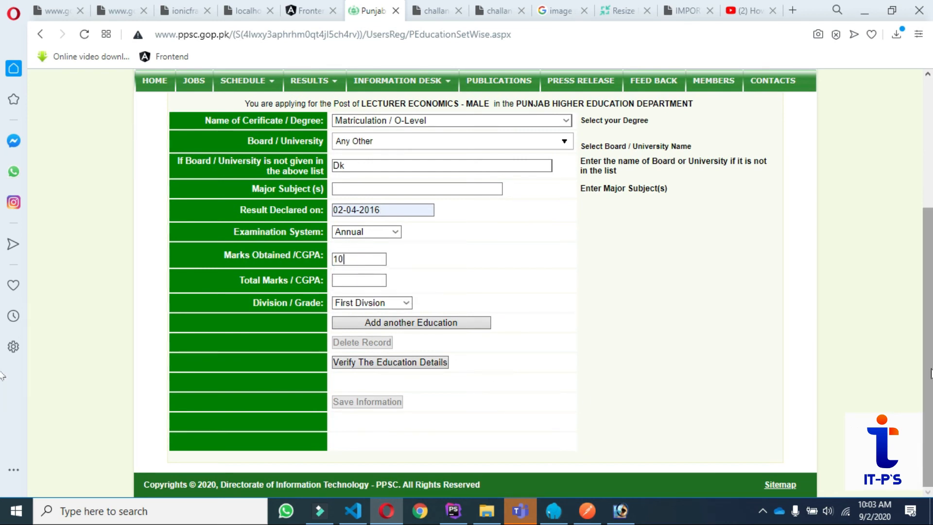
{"action": "type", "text": "12"}
{"action": "left_click", "coordinate": [361, 279]}
{"action": "type", "text": "1100"}
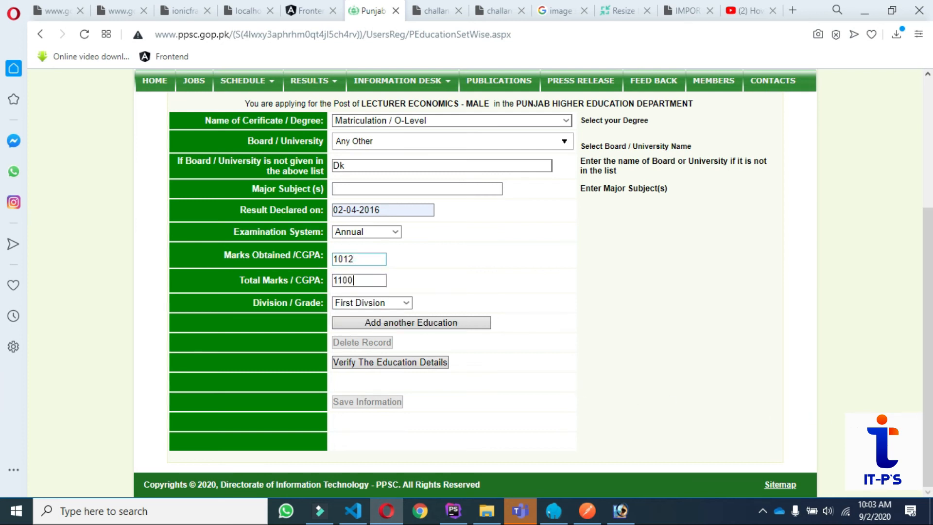
{"action": "left_click", "coordinate": [401, 303]}
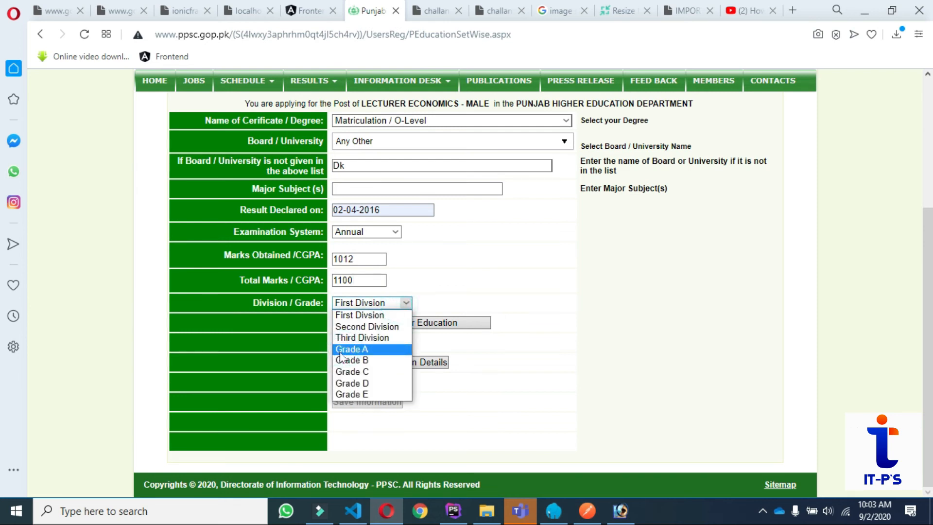
{"action": "left_click", "coordinate": [350, 315]}
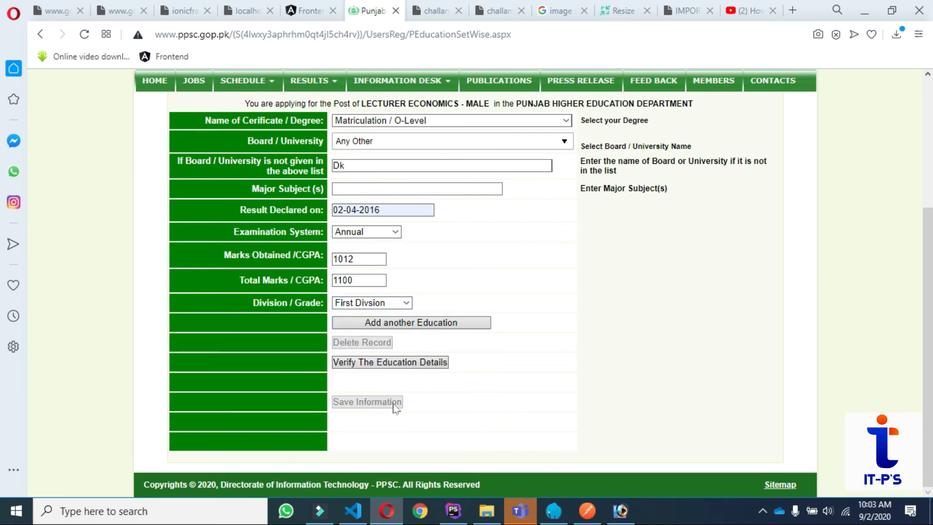
{"action": "left_click", "coordinate": [392, 328]}
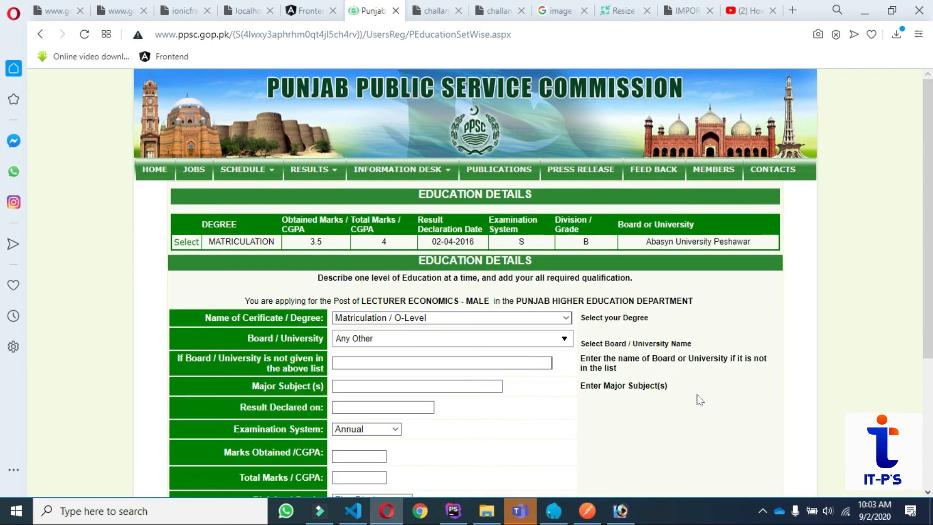
{"action": "left_click", "coordinate": [456, 317]}
{"action": "left_click", "coordinate": [398, 344]}
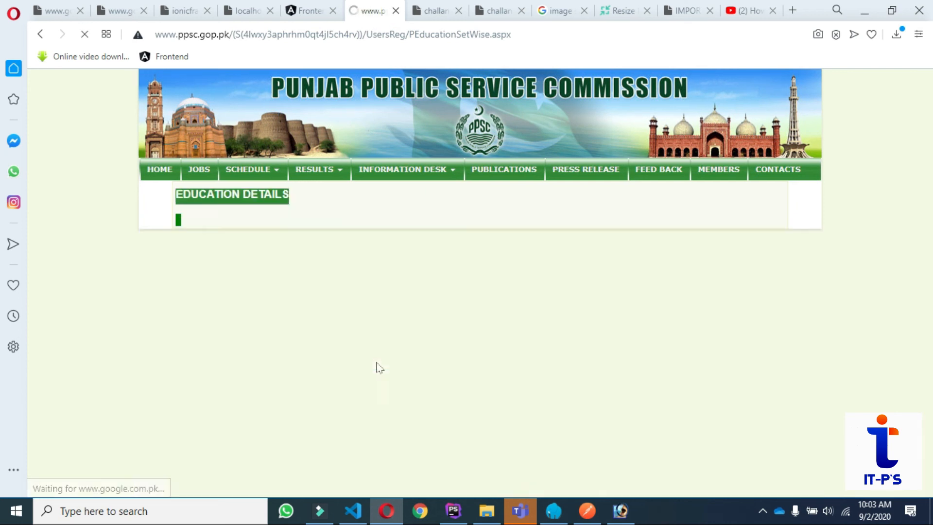
Set other board Dk, subject 'computer seince', and result date 02-04-2017.
{"action": "scroll", "coordinate": [491, 378], "scroll_direction": "down", "scroll_amount": 4}
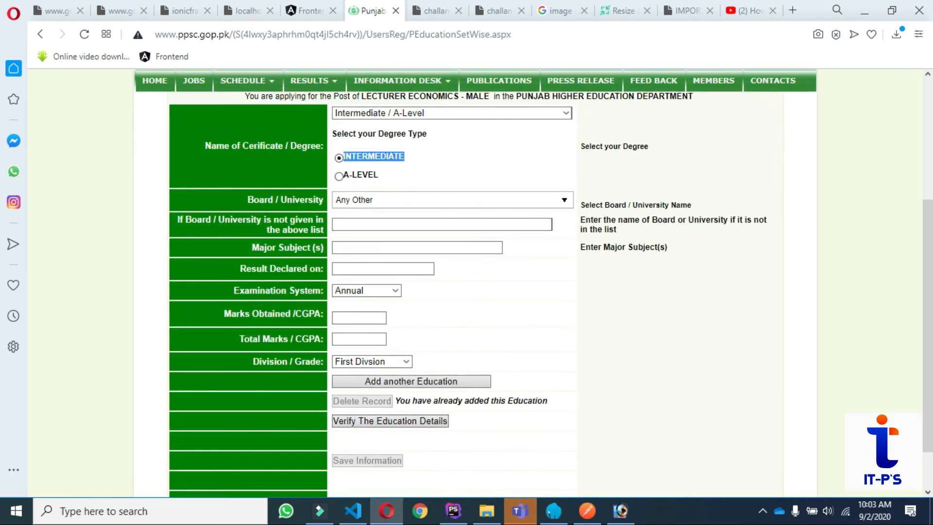
{"action": "type", "text": "Dk"}
{"action": "left_click", "coordinate": [381, 244]}
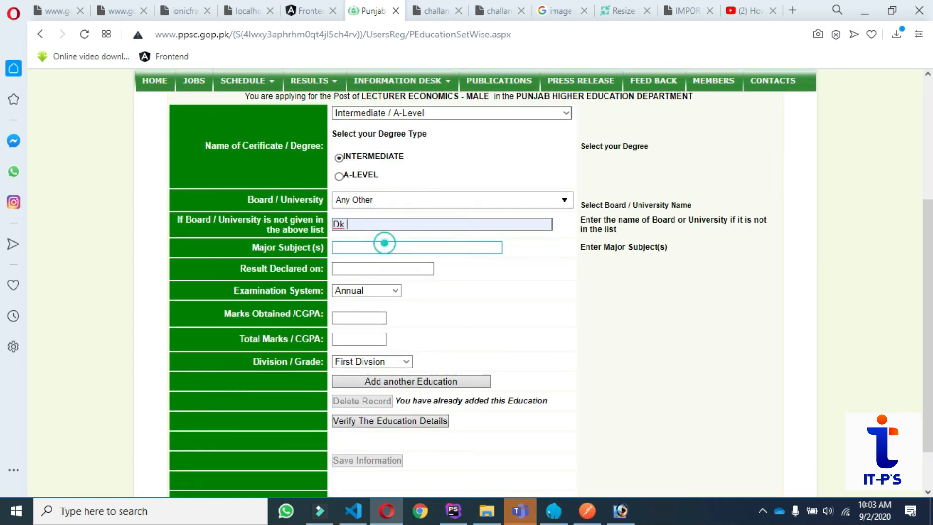
{"action": "key", "text": "Tab"}
{"action": "left_click", "coordinate": [377, 246]}
{"action": "left_click", "coordinate": [381, 271]}
{"action": "left_click", "coordinate": [372, 271]}
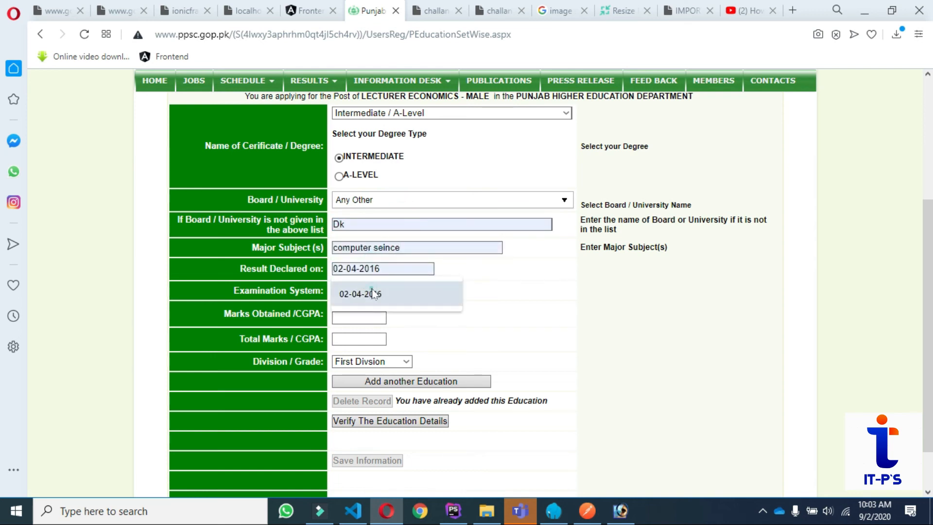
{"action": "left_click", "coordinate": [369, 292]}
{"action": "left_click_drag", "start_coordinate": [384, 266], "coordinate": [370, 268]}
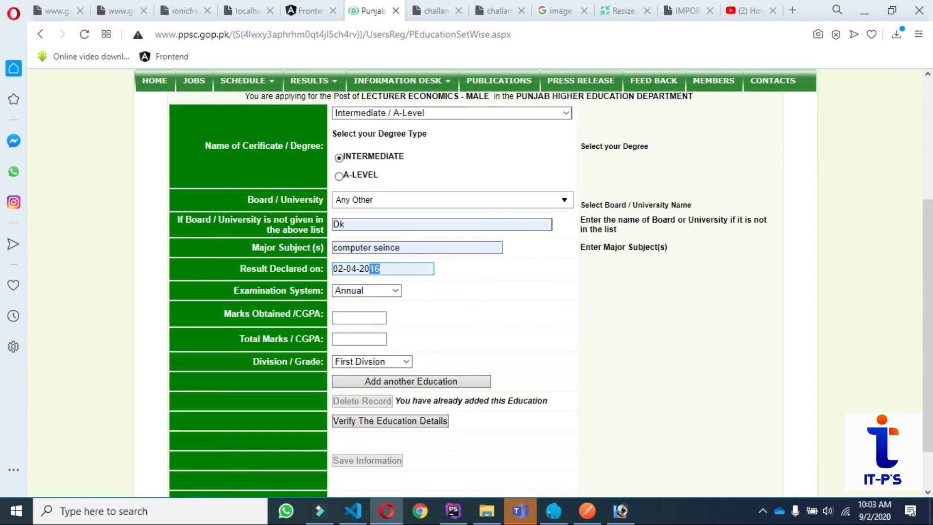
{"action": "type", "text": "17"}
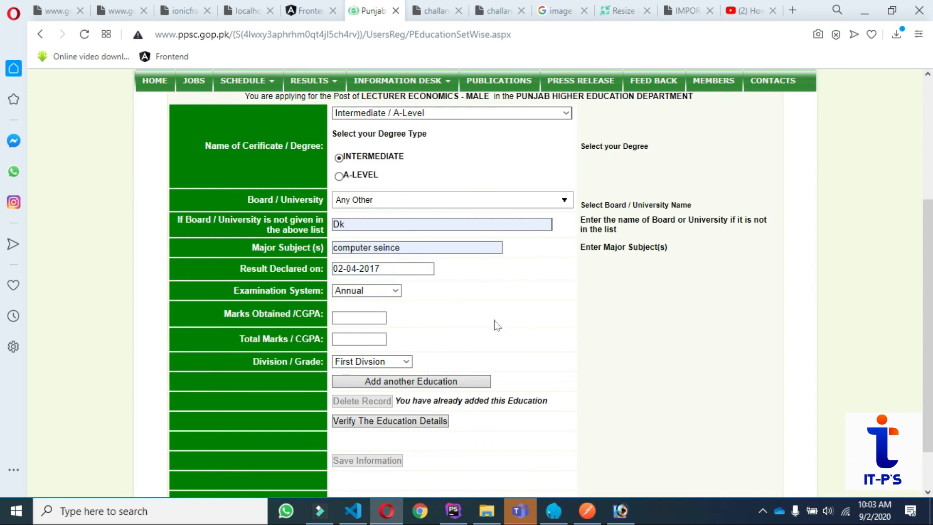
Enter the Intermediate marks as 1041 out of 1100.
{"action": "scroll", "coordinate": [499, 329], "scroll_direction": "down", "scroll_amount": 1}
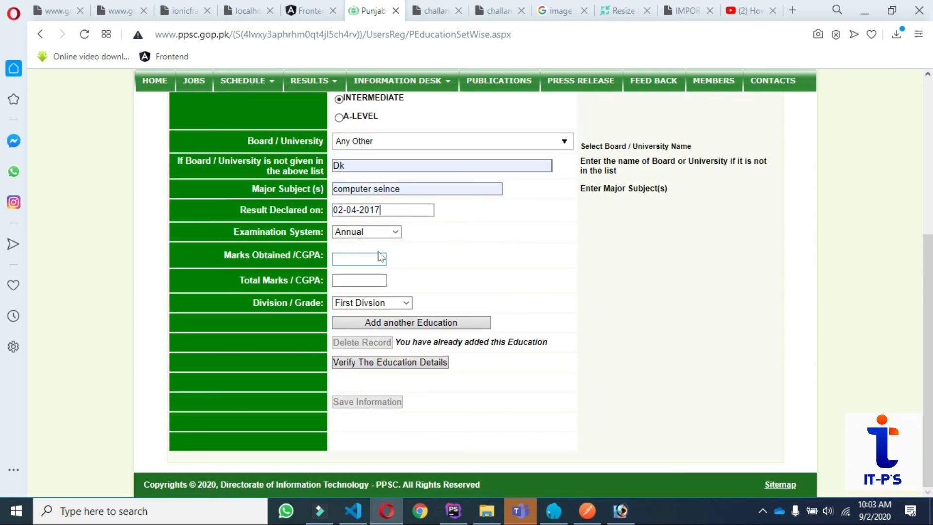
{"action": "left_click", "coordinate": [365, 259]}
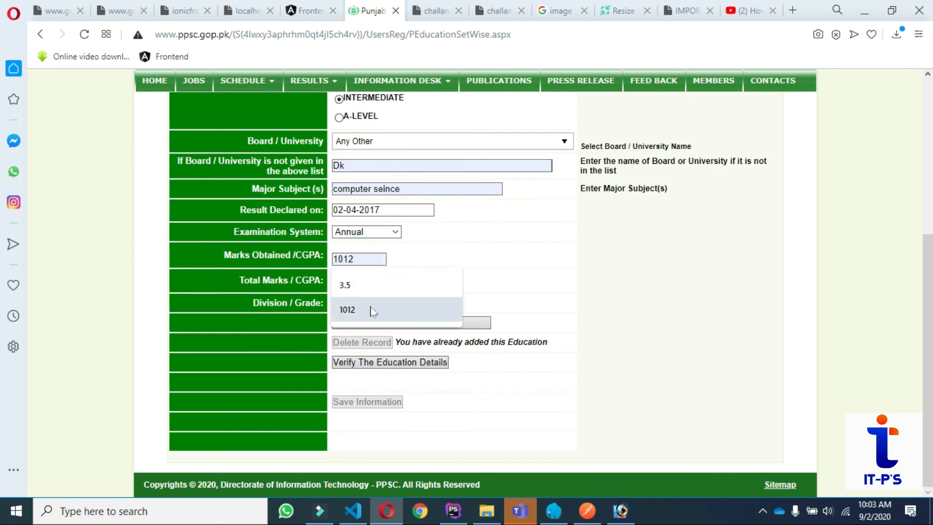
{"action": "type", "text": "1"}
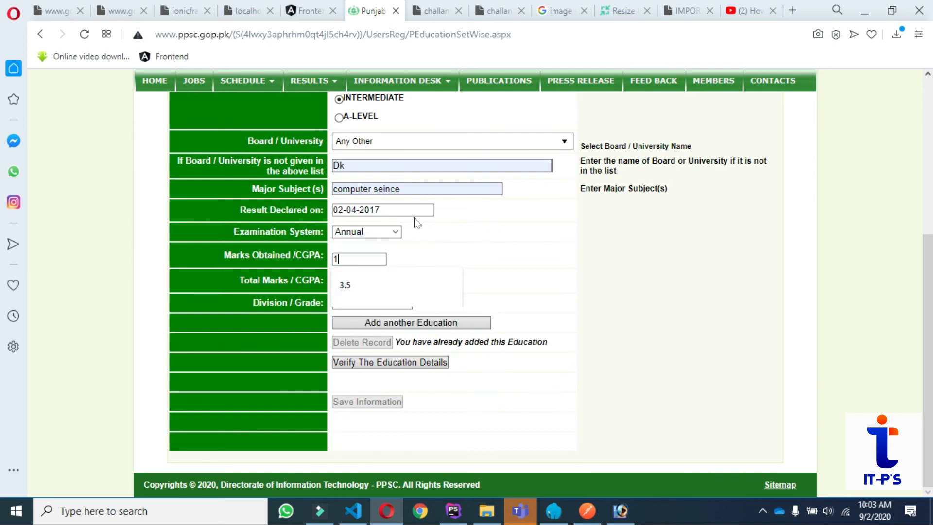
{"action": "type", "text": "041"}
{"action": "left_click", "coordinate": [352, 282]}
{"action": "type", "text": "11"}
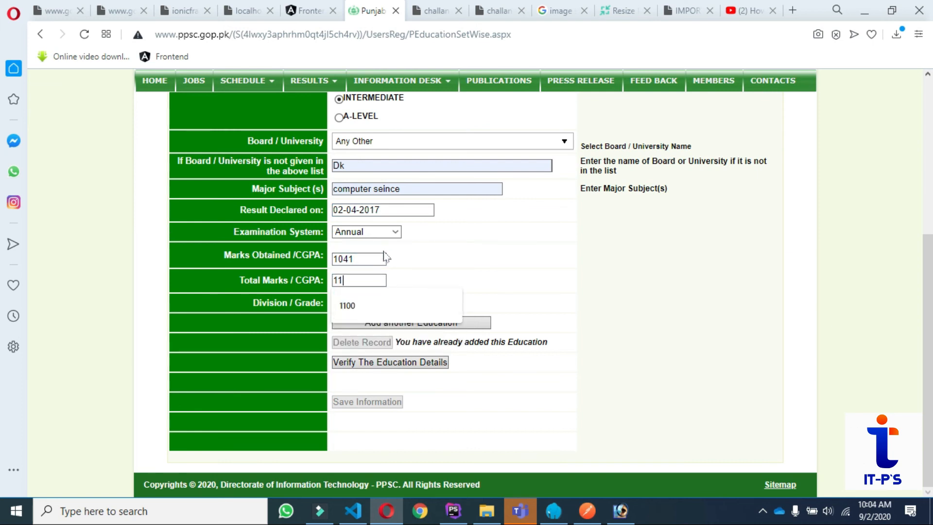
{"action": "type", "text": "00"}
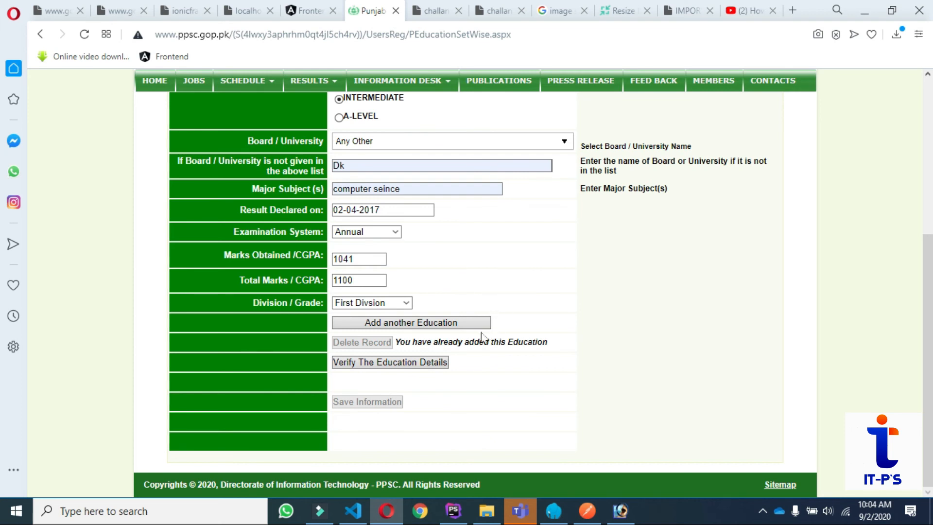
Add the Intermediate record and choose B.S. (Hons) Economics as the next degree.
{"action": "left_click", "coordinate": [454, 326]}
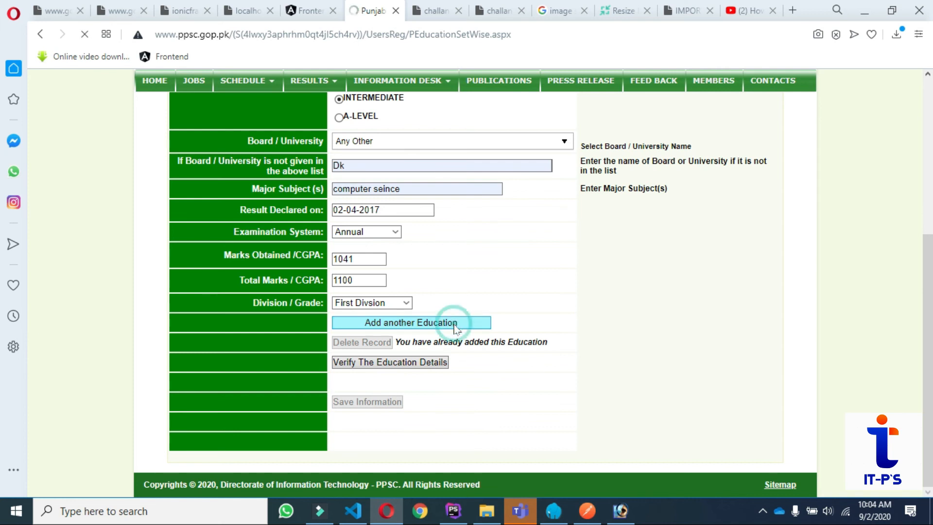
{"action": "scroll", "coordinate": [594, 310], "scroll_direction": "down", "scroll_amount": 3}
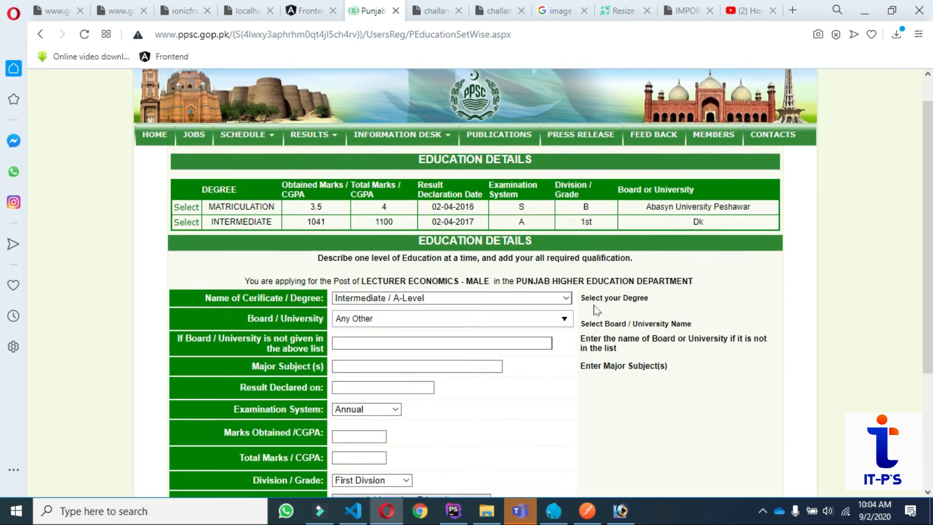
{"action": "left_click", "coordinate": [480, 196]}
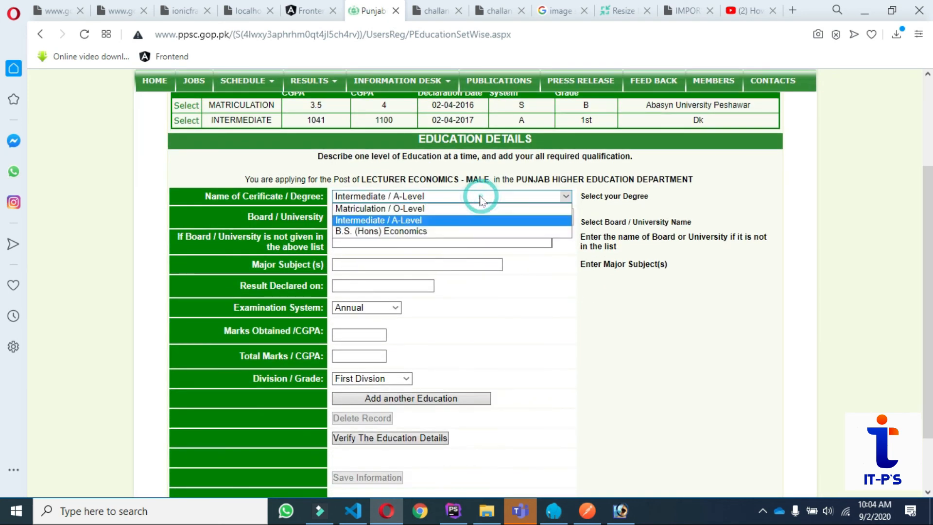
{"action": "left_click", "coordinate": [406, 232]}
{"action": "left_click", "coordinate": [357, 241]}
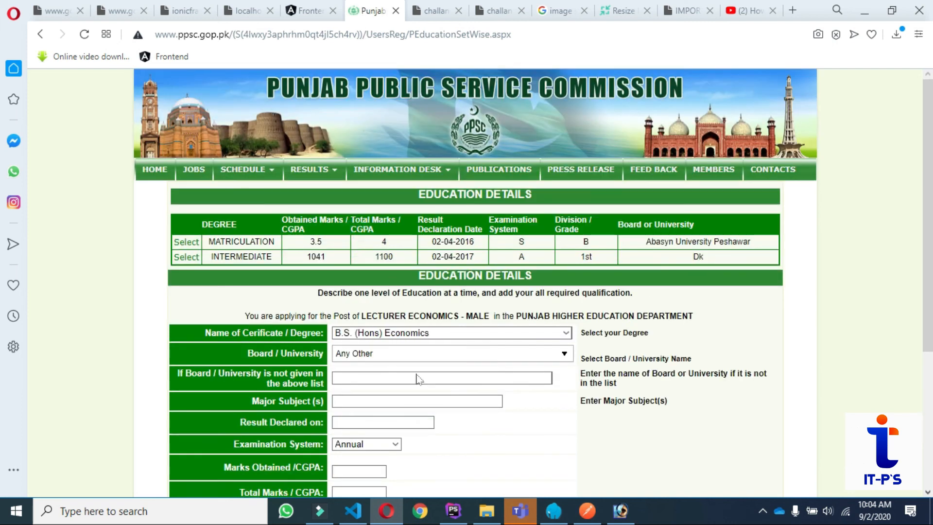
Set board Abasyn University Peshawar, subject 'computer seince', and result date 02-04-2019.
{"action": "left_click", "coordinate": [355, 378]}
{"action": "scroll", "coordinate": [355, 372], "scroll_direction": "down", "scroll_amount": 4}
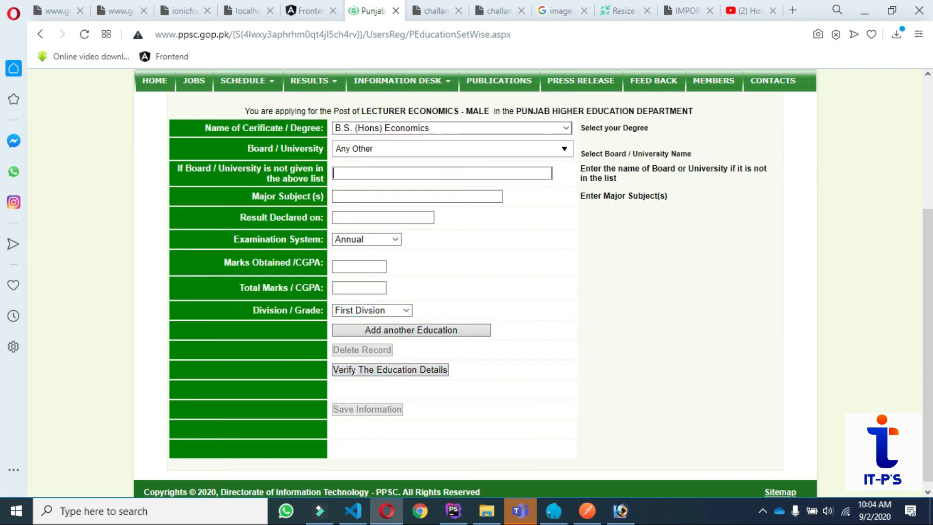
{"action": "left_click", "coordinate": [372, 174]}
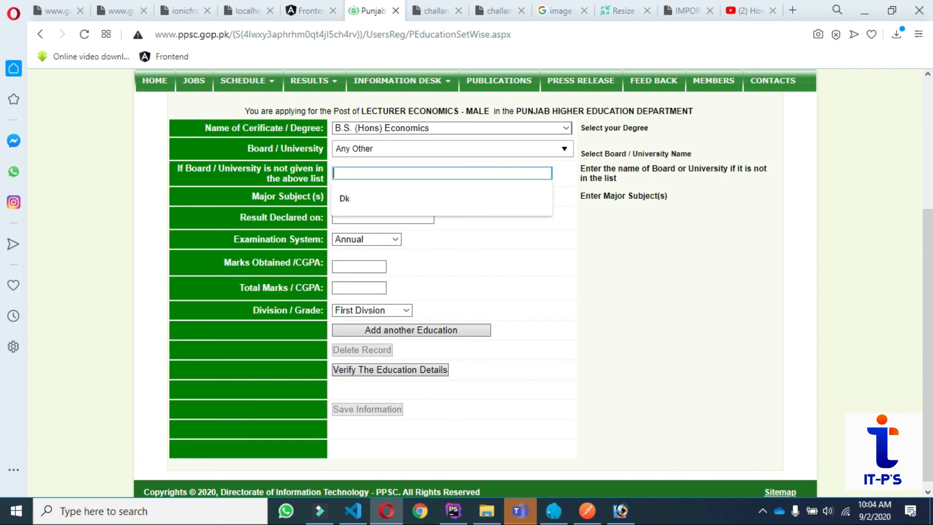
{"action": "left_click", "coordinate": [486, 152]}
{"action": "left_click", "coordinate": [403, 239]}
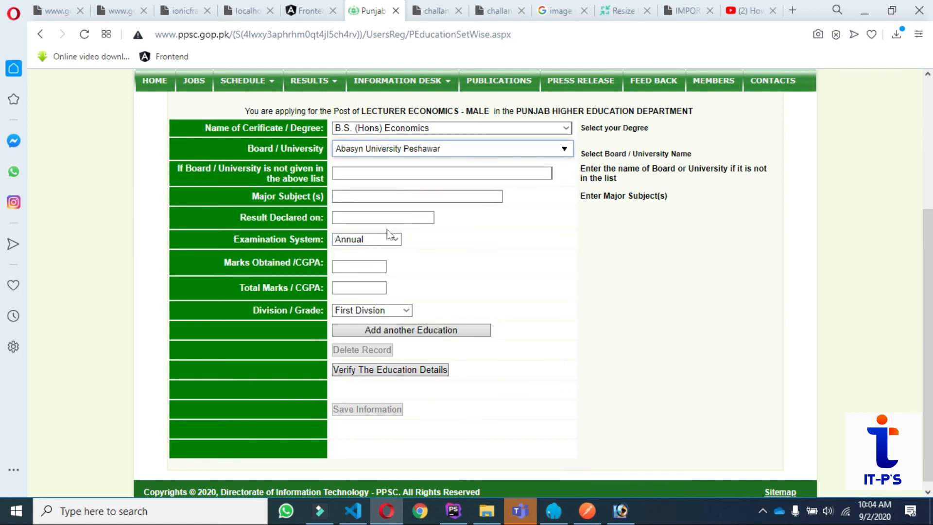
{"action": "left_click", "coordinate": [375, 191]}
{"action": "left_click", "coordinate": [375, 220]}
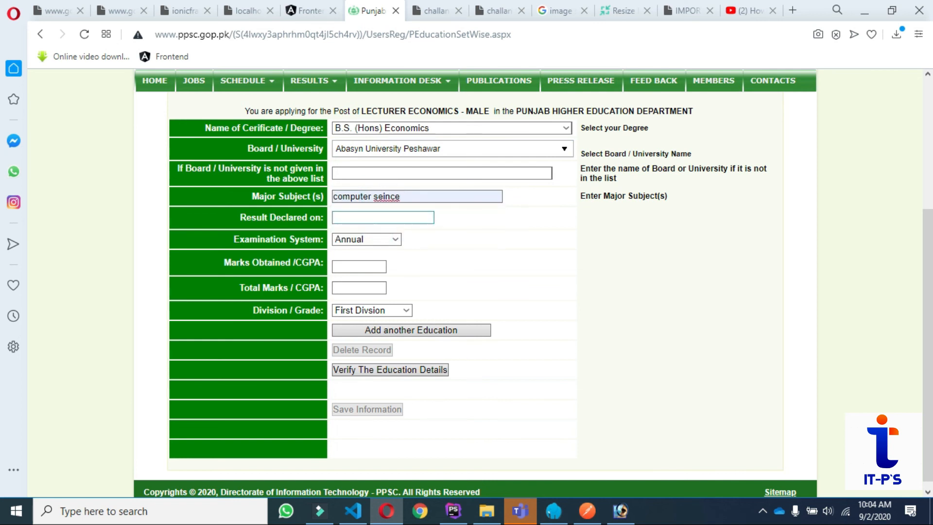
{"action": "left_click", "coordinate": [375, 216]}
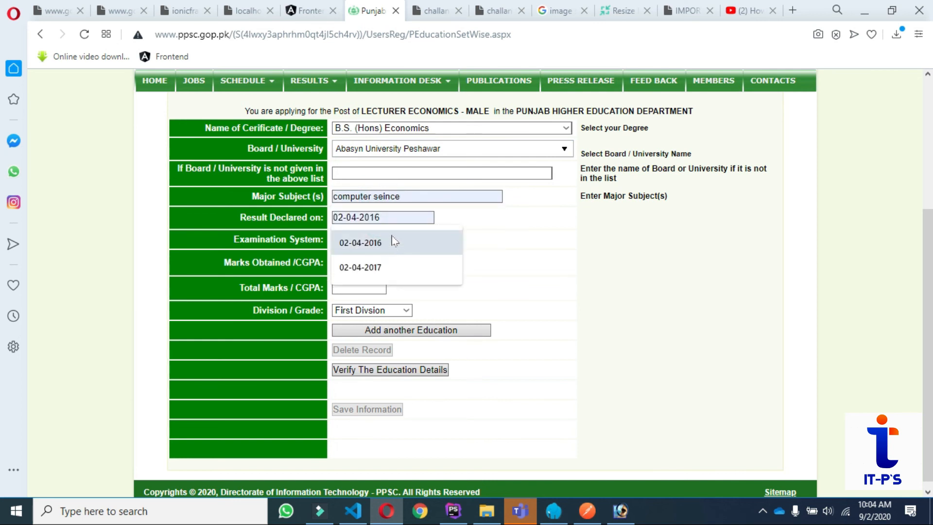
{"action": "left_click", "coordinate": [398, 267]}
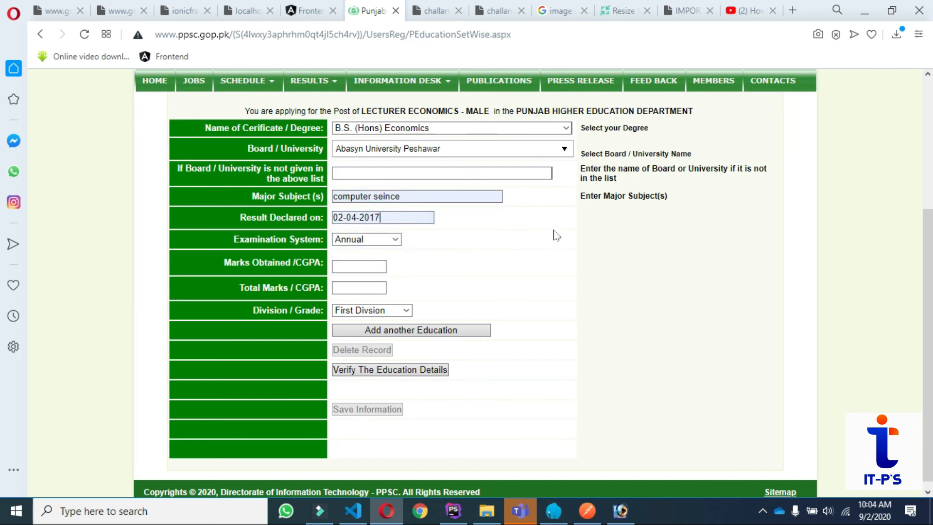
{"action": "key", "text": "BackSpace"}
{"action": "type", "text": "9"}
Enter CGPA 3.5 out of 4, verify, and add the B.S. (Hons) Economics record.
{"action": "left_click", "coordinate": [384, 267]}
{"action": "left_click", "coordinate": [374, 263]}
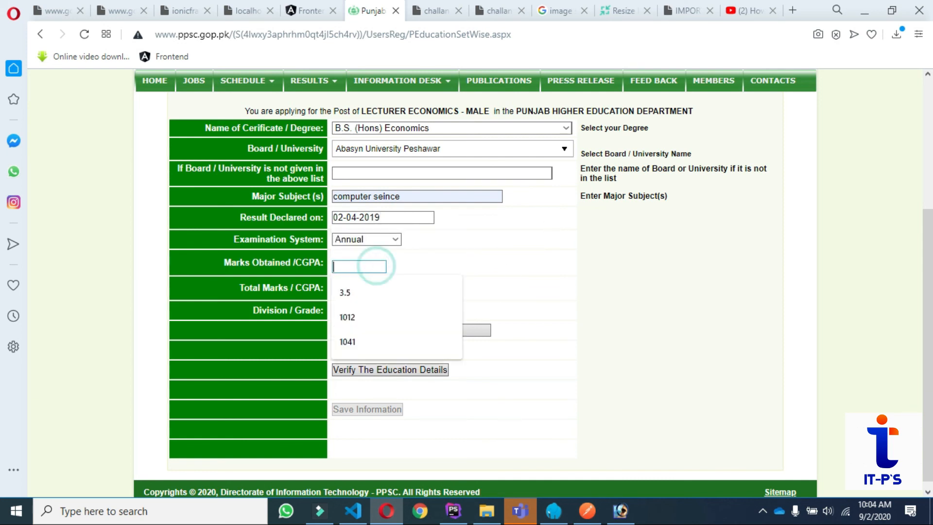
{"action": "left_click", "coordinate": [380, 305]}
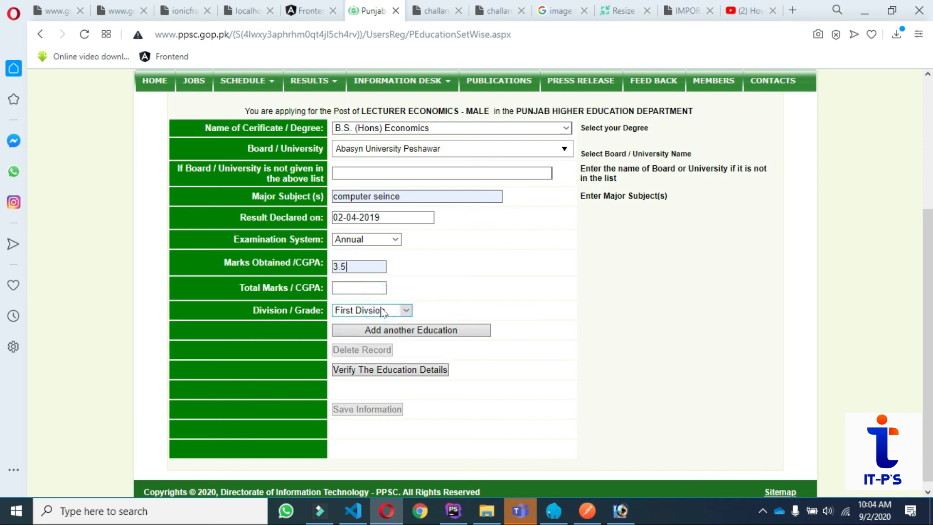
{"action": "left_click", "coordinate": [357, 286]}
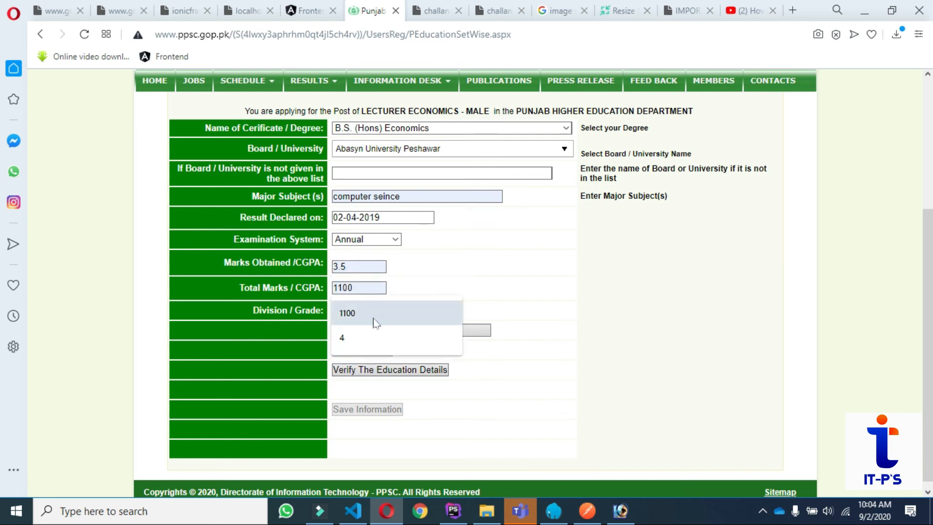
{"action": "left_click", "coordinate": [367, 337]}
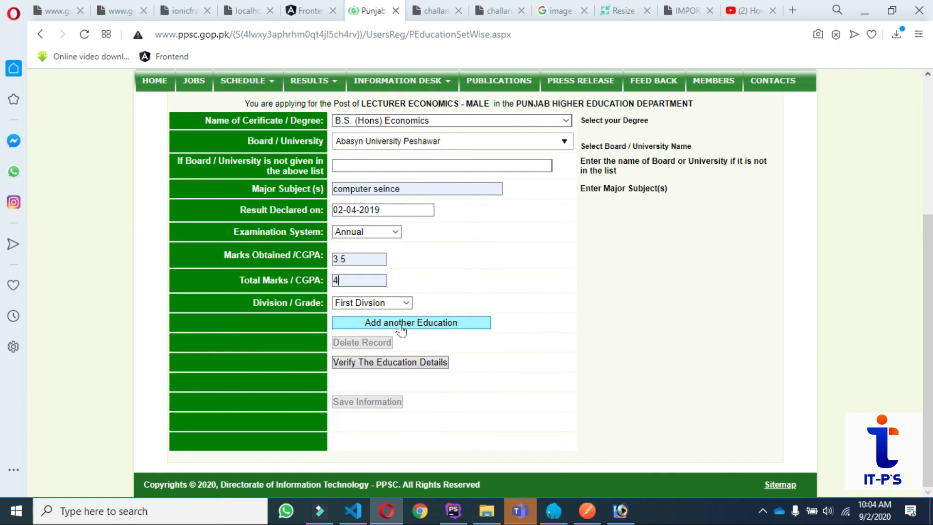
{"action": "left_click", "coordinate": [406, 362]}
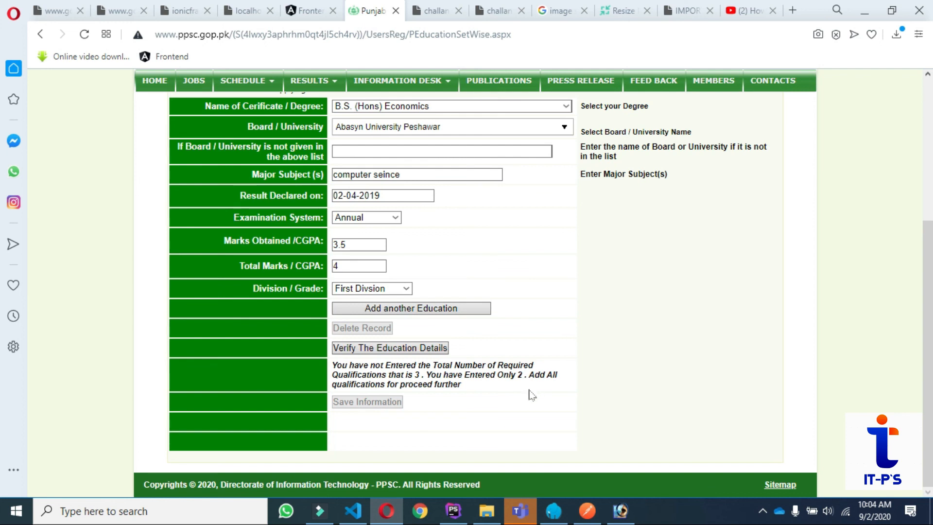
{"action": "left_click", "coordinate": [413, 309]}
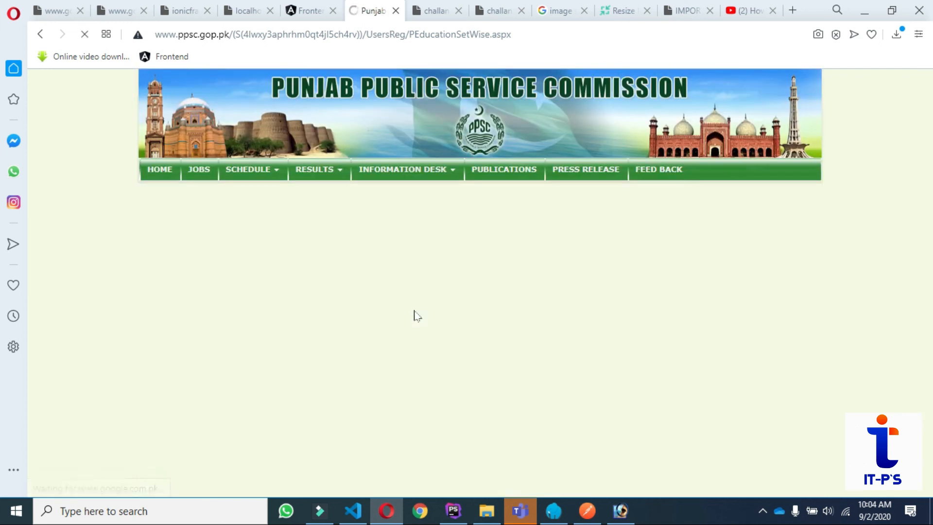
Refill the degree entry: board Abasyn University Peshawar, subject 'computer seince', date 02-04-2019.
{"action": "scroll", "coordinate": [494, 400], "scroll_direction": "down", "scroll_amount": 3}
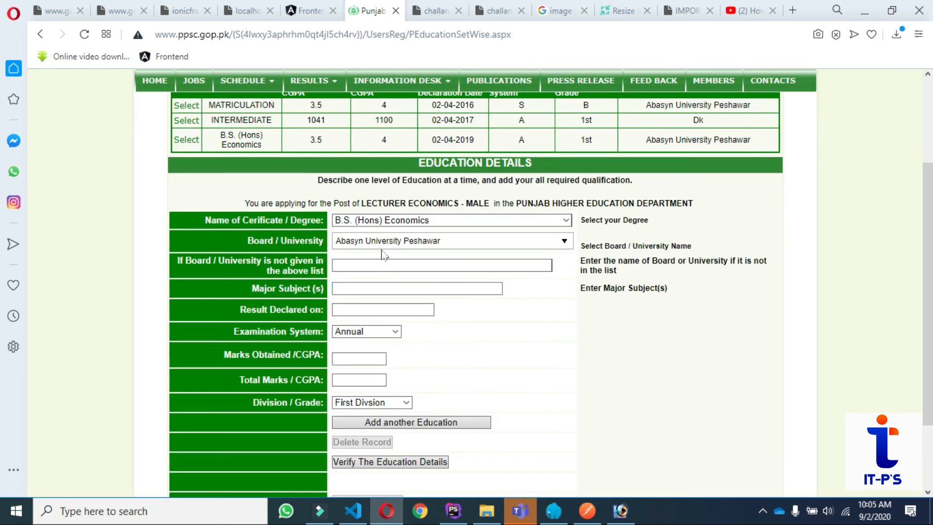
{"action": "left_click", "coordinate": [364, 262]}
{"action": "left_click", "coordinate": [372, 290]}
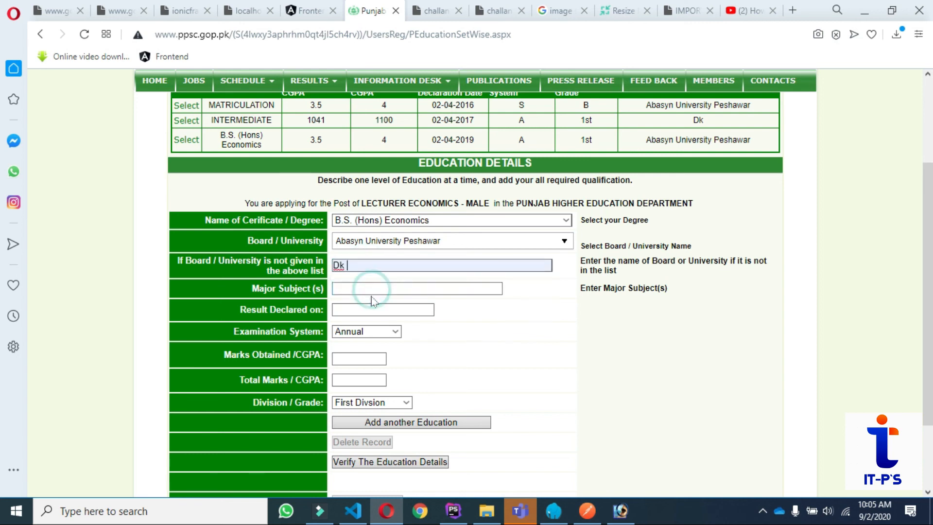
{"action": "left_click", "coordinate": [500, 245]}
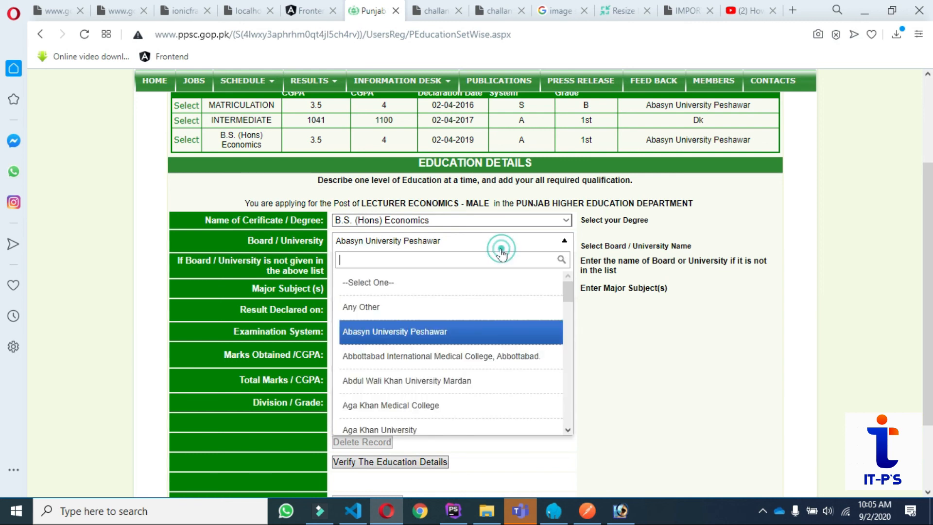
{"action": "left_click", "coordinate": [383, 331]}
{"action": "left_click", "coordinate": [384, 288]}
{"action": "left_click", "coordinate": [373, 316]}
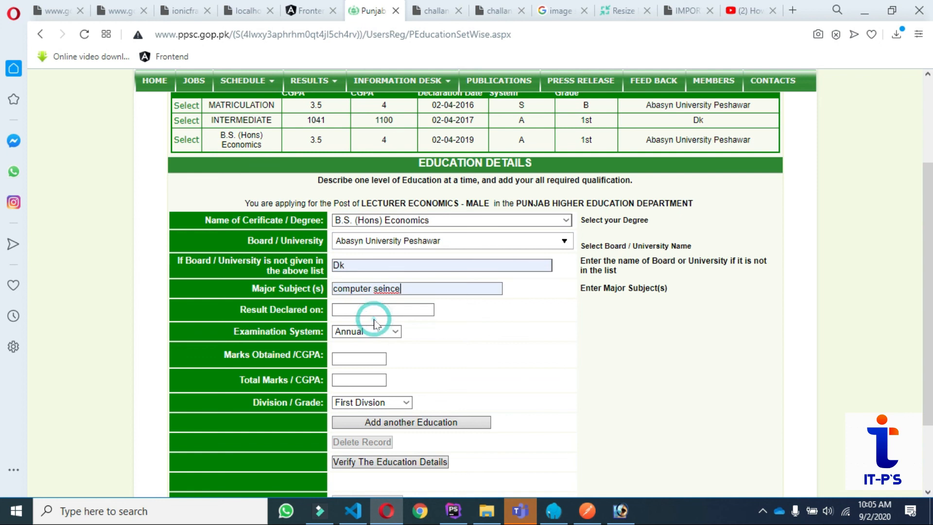
{"action": "left_click", "coordinate": [378, 310]}
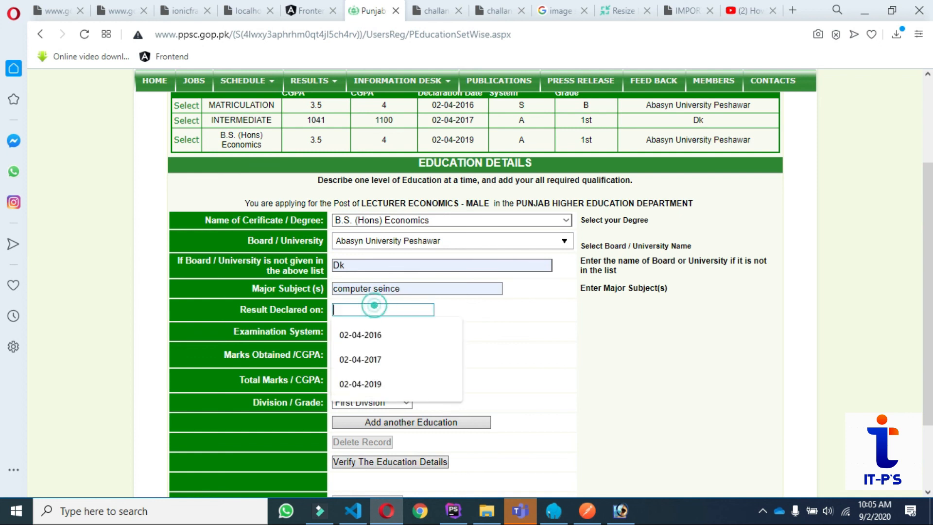
{"action": "left_click", "coordinate": [396, 384]}
Correct the degree marks to 3.5 obtained out of total 4.
{"action": "left_click", "coordinate": [378, 358]}
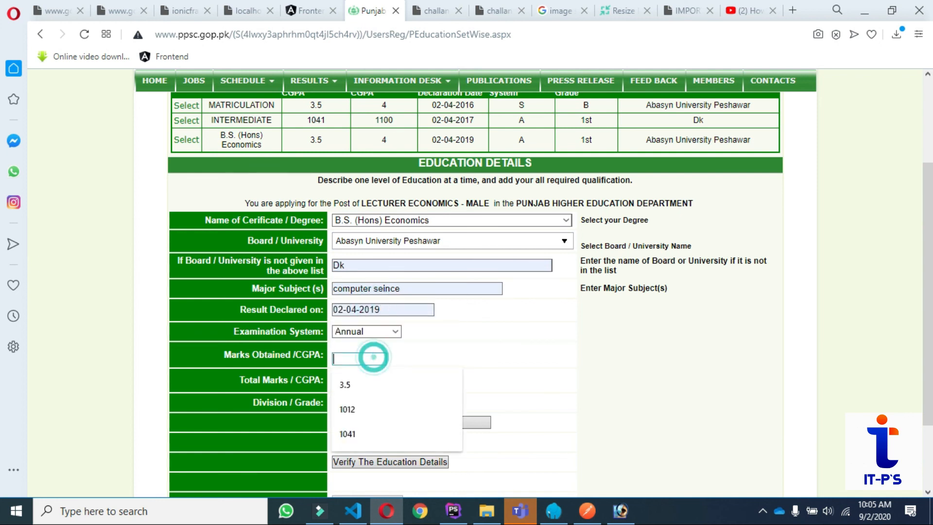
{"action": "left_click", "coordinate": [370, 407]}
{"action": "key", "text": "ctrl+a"}
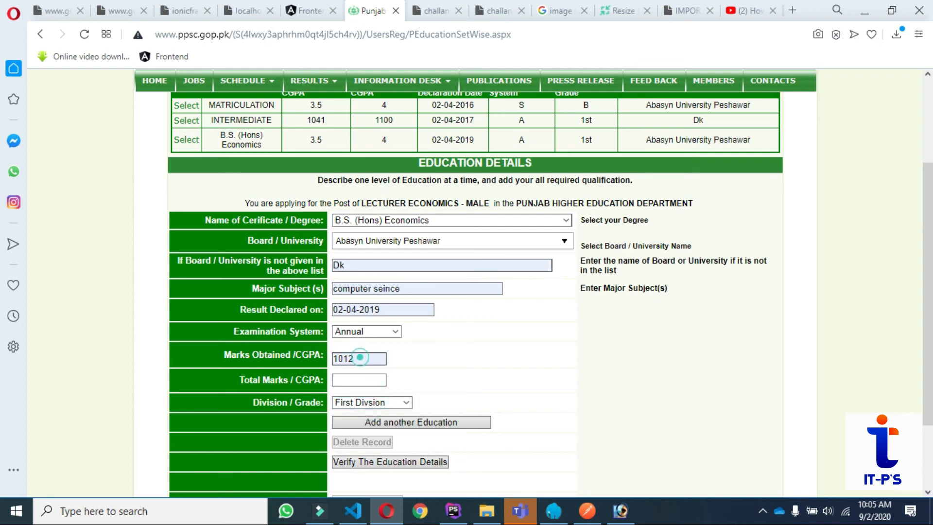
{"action": "type", "text": "3"}
{"action": "left_click", "coordinate": [345, 384]}
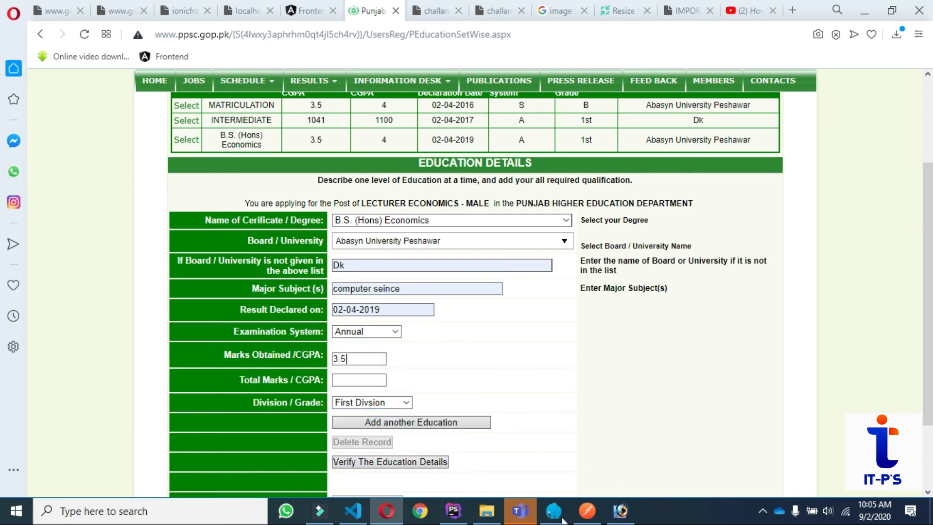
{"action": "left_click", "coordinate": [346, 379]}
{"action": "left_click", "coordinate": [370, 406]}
{"action": "scroll", "coordinate": [413, 474], "scroll_direction": "down", "scroll_amount": 2}
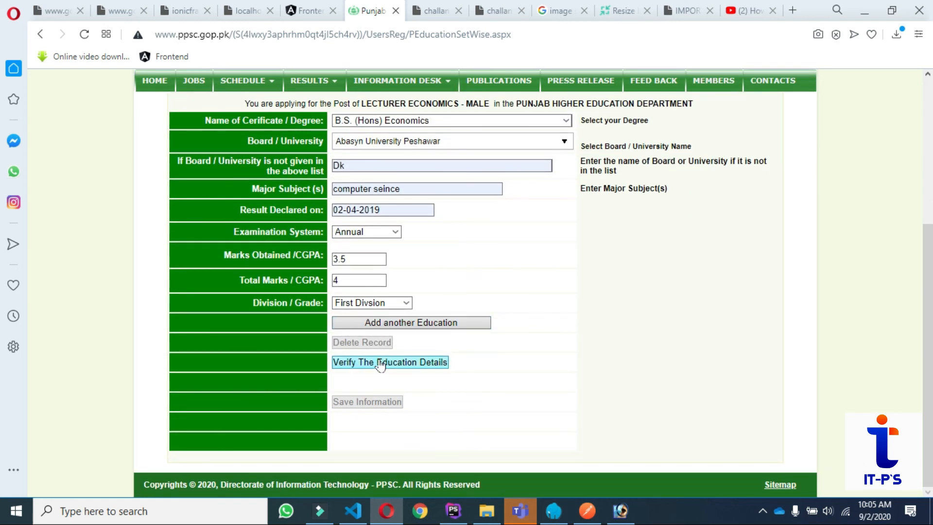
Verify and save the education information, then return to the application profile.
{"action": "left_click", "coordinate": [380, 364]}
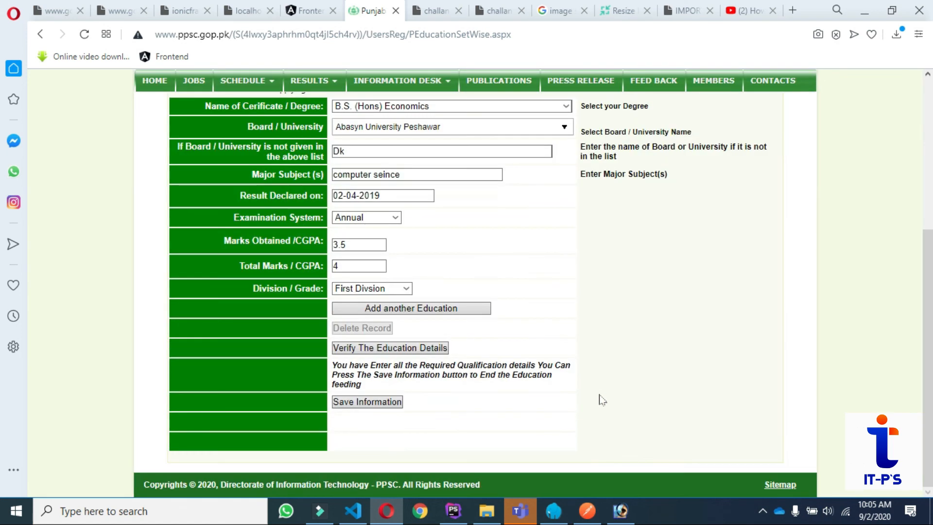
{"action": "left_click", "coordinate": [370, 401]}
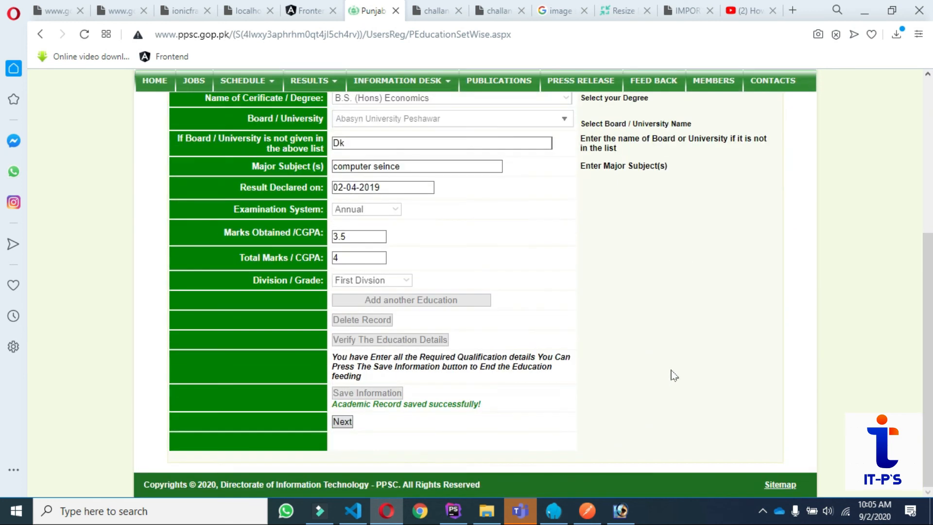
{"action": "left_click", "coordinate": [347, 424]}
{"action": "scroll", "coordinate": [622, 393], "scroll_direction": "down", "scroll_amount": 5}
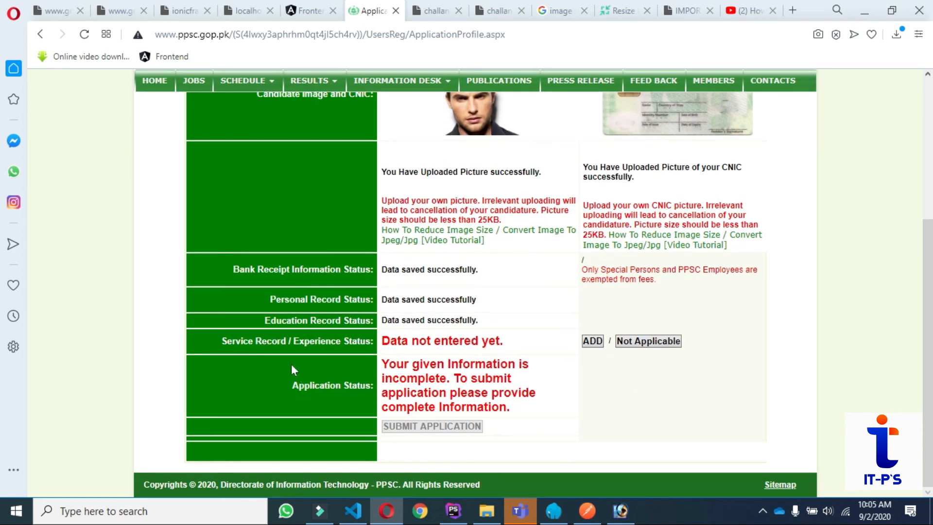
Skip the Service Record form and return to the profile showing all sections saved.
{"action": "left_click", "coordinate": [592, 341]}
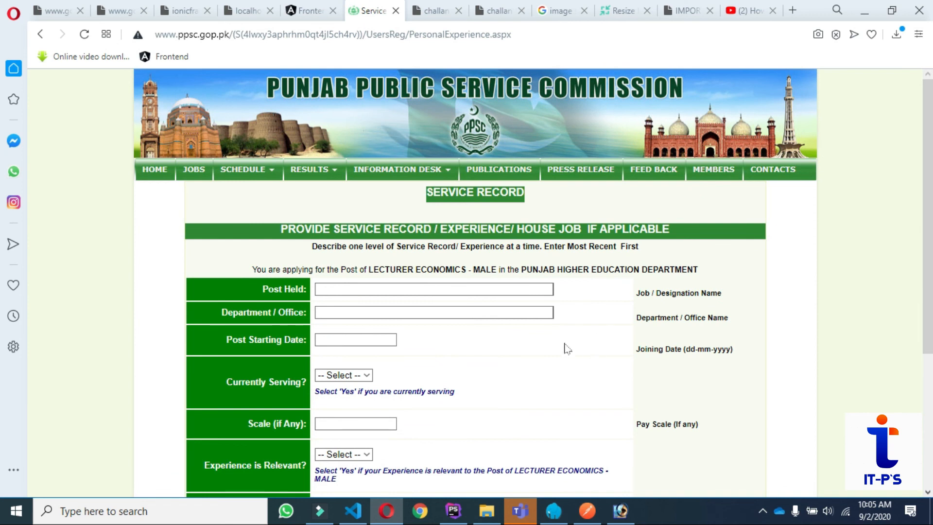
{"action": "scroll", "coordinate": [488, 370], "scroll_direction": "down", "scroll_amount": 5}
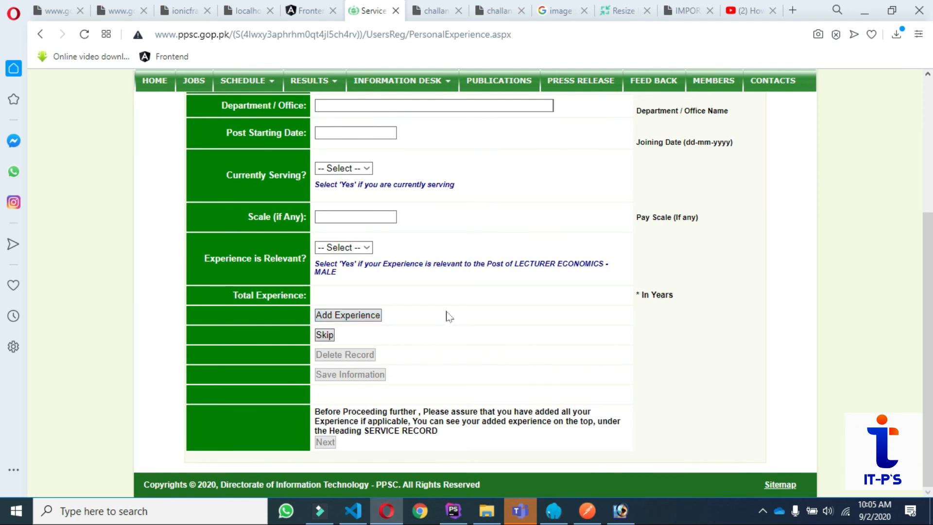
{"action": "scroll", "coordinate": [451, 316], "scroll_direction": "up", "scroll_amount": 5}
{"action": "scroll", "coordinate": [375, 323], "scroll_direction": "down", "scroll_amount": 5}
{"action": "left_click", "coordinate": [324, 334]}
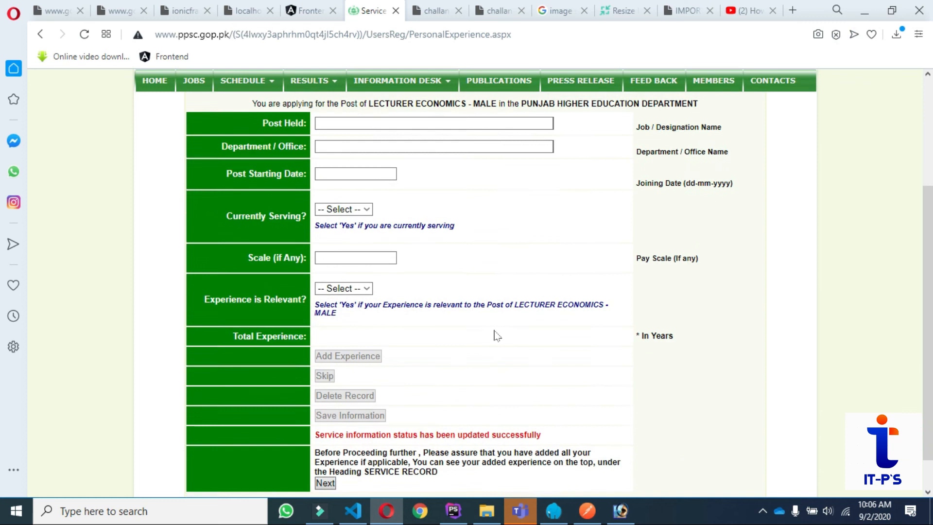
{"action": "left_click", "coordinate": [326, 442]}
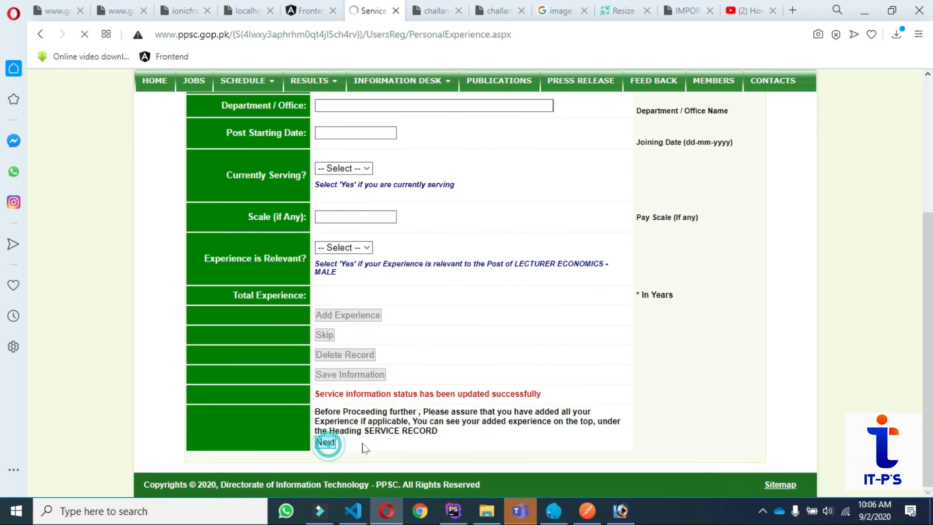
{"action": "scroll", "coordinate": [605, 368], "scroll_direction": "down", "scroll_amount": 4}
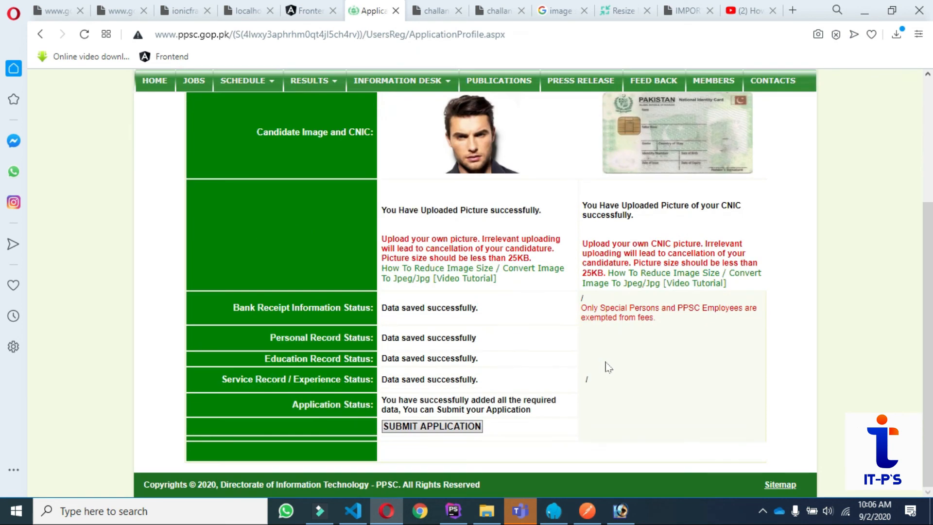
Tick the certification that all information is correct and submit the Lecturer Economics application.
{"action": "left_click", "coordinate": [459, 432]}
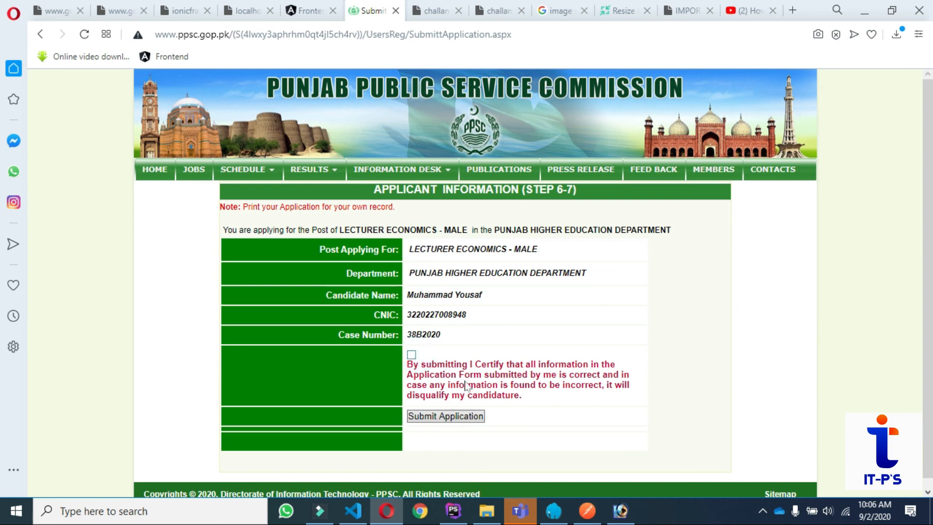
{"action": "left_click", "coordinate": [412, 355]}
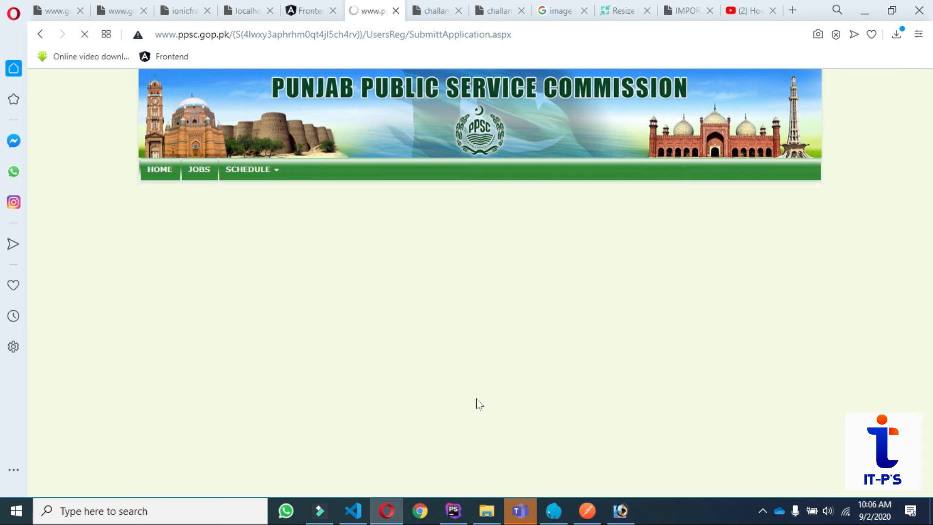
{"action": "scroll", "coordinate": [576, 410], "scroll_direction": "down", "scroll_amount": 1}
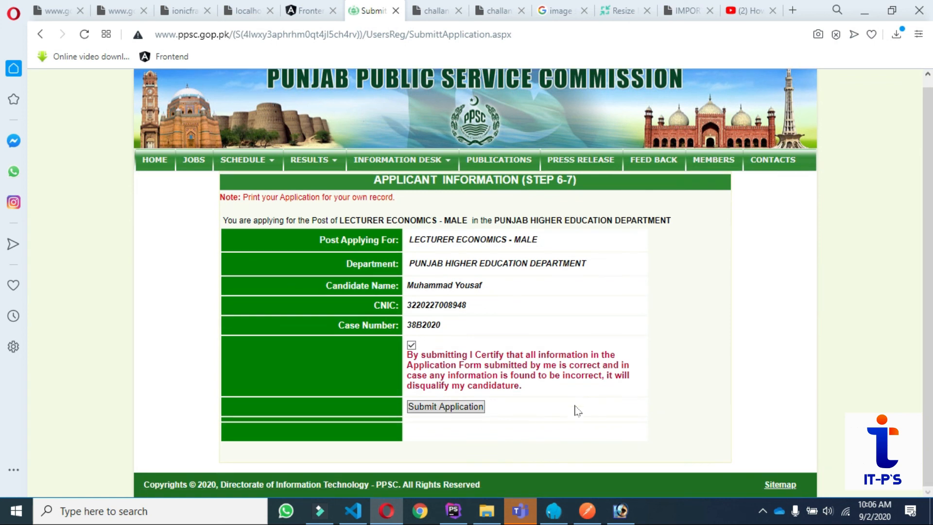
{"action": "left_click", "coordinate": [434, 407]}
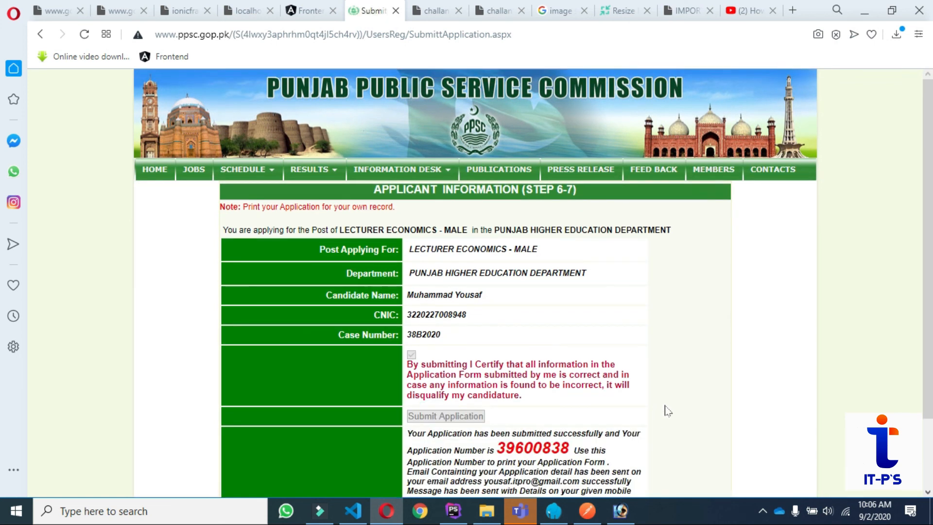
Select the issued application number from the success message and go to Print Application.
{"action": "scroll", "coordinate": [668, 410], "scroll_direction": "down", "scroll_amount": 2}
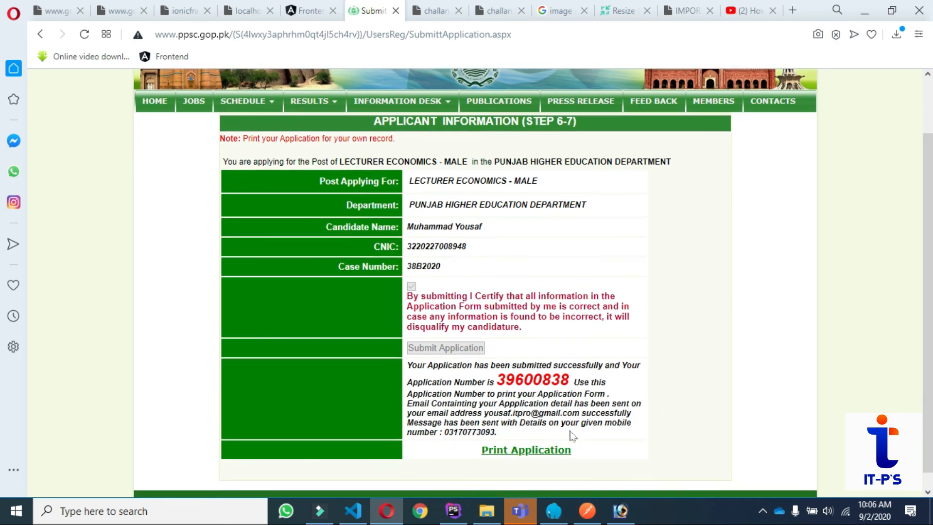
{"action": "left_click_drag", "start_coordinate": [575, 380], "coordinate": [476, 382]}
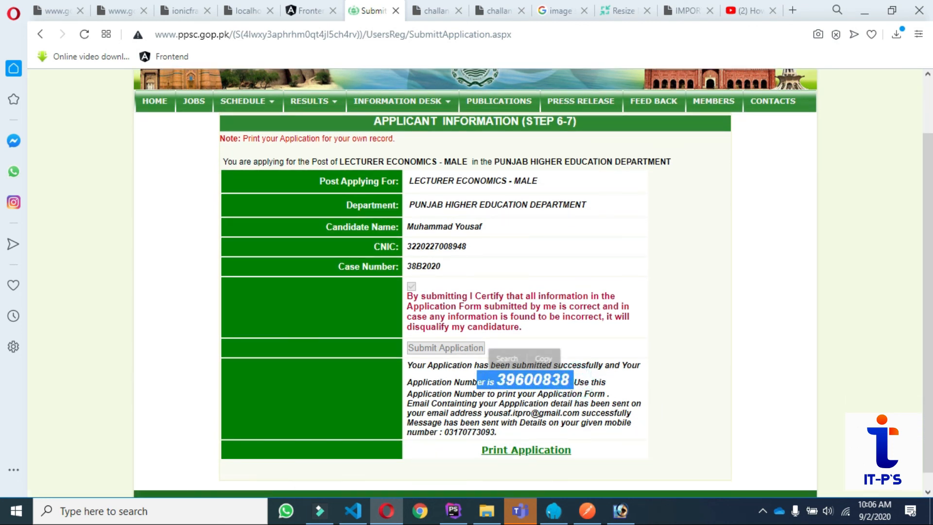
{"action": "left_click", "coordinate": [538, 451]}
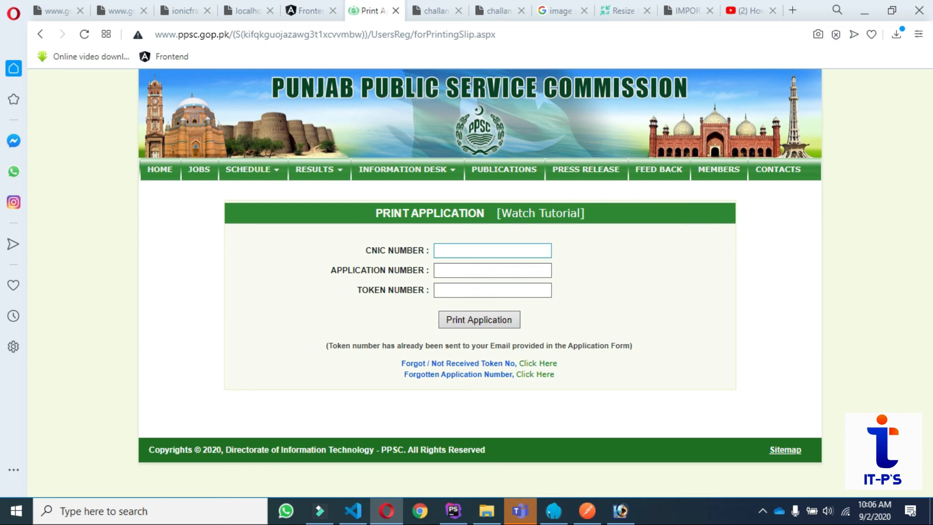
Put the cursor in the empty Token Number field on the Print Application page.
{"action": "left_click", "coordinate": [487, 290]}
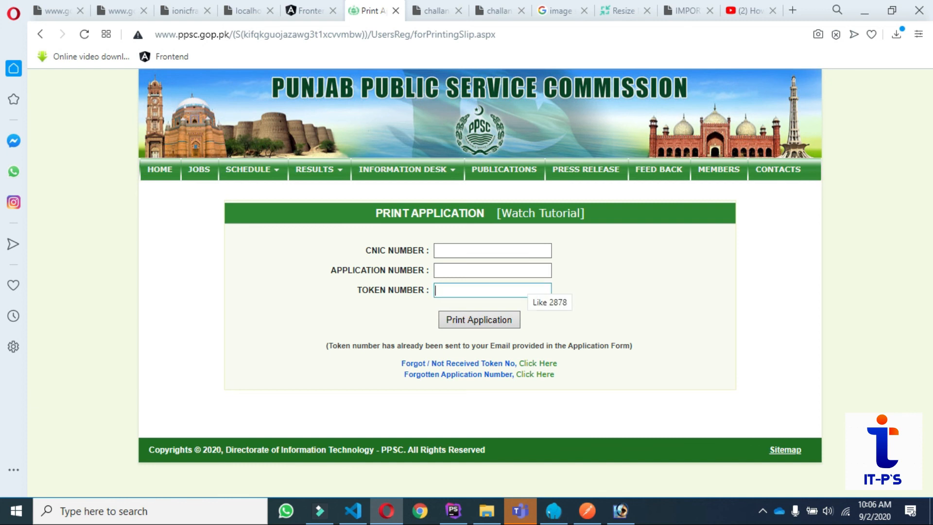
{"action": "left_click", "coordinate": [521, 287]}
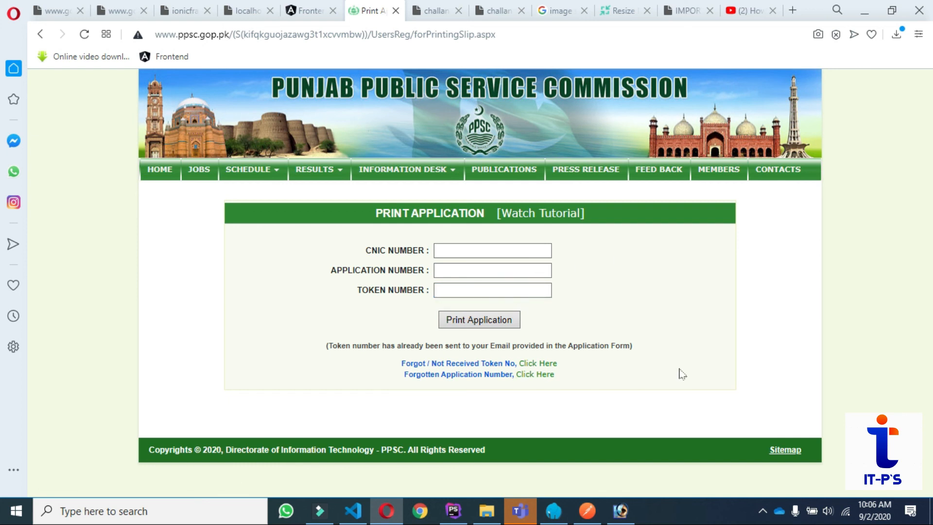